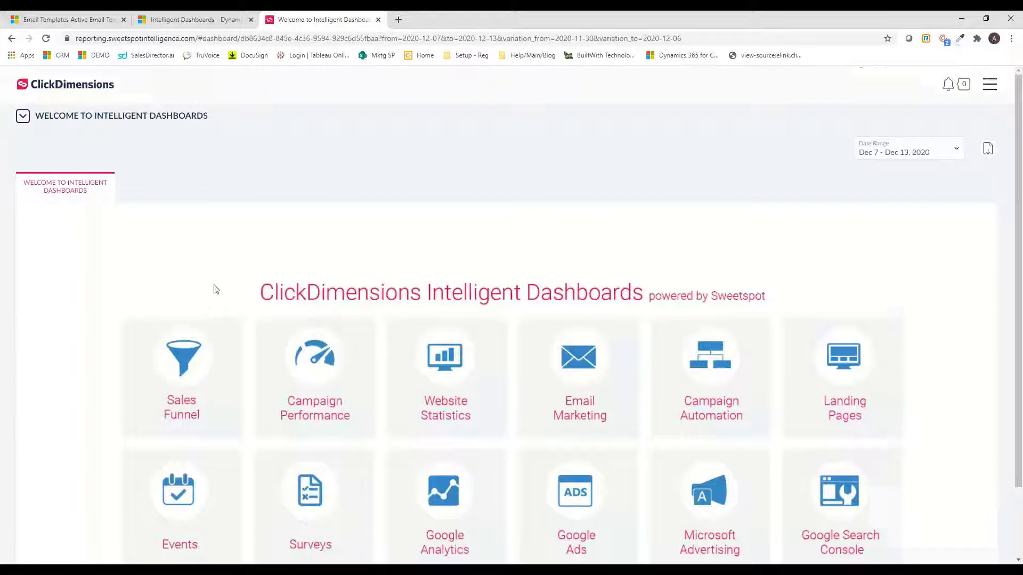
Step: Look over the dashboard tiles on the welcome page and the list of available dashboards
{"action": "scroll", "coordinate": [151, 297], "scroll_direction": "down", "scroll_amount": 2}
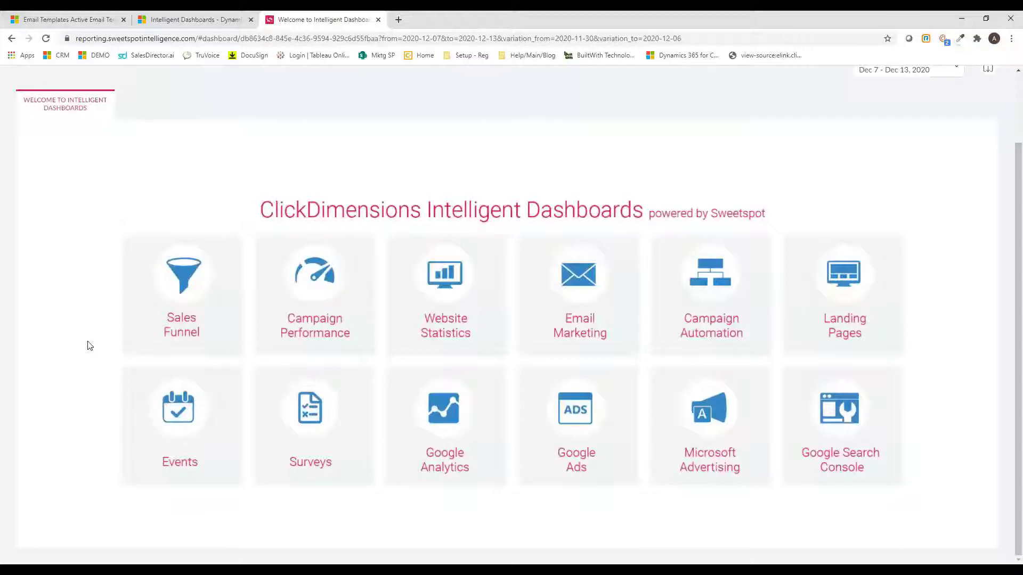
{"action": "scroll", "coordinate": [3, 367], "scroll_direction": "up", "scroll_amount": 2}
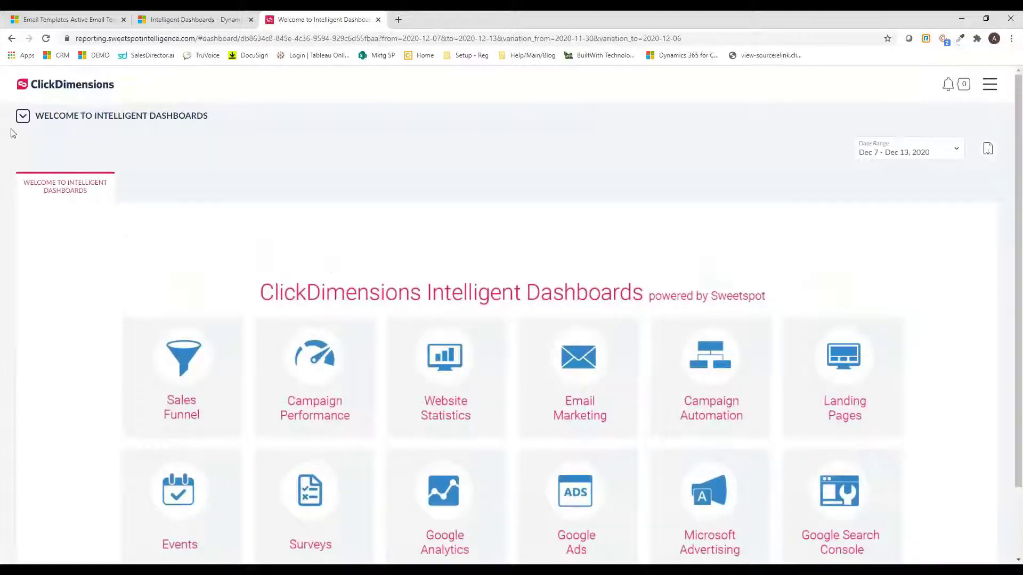
{"action": "left_click", "coordinate": [22, 116]}
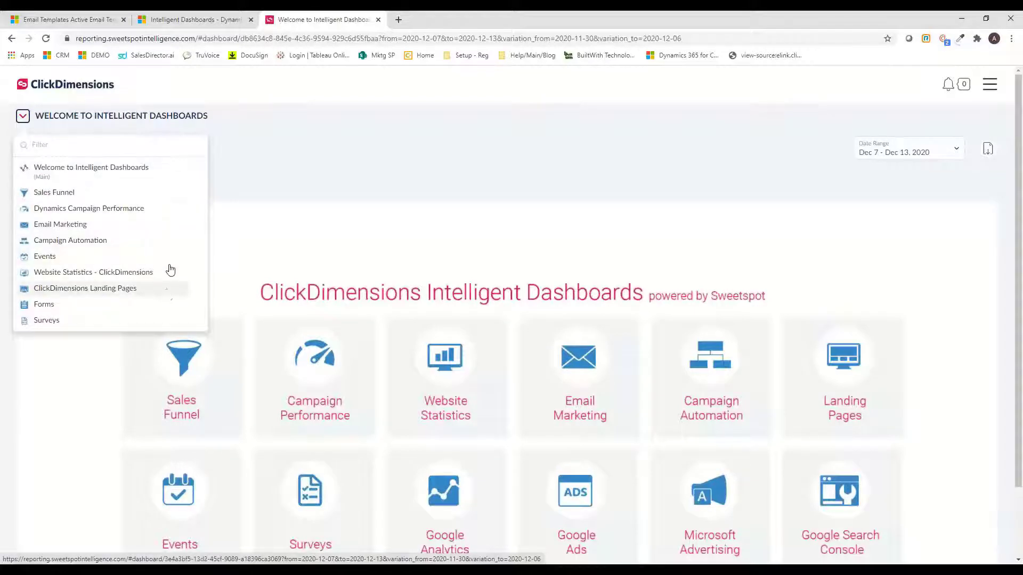
{"action": "left_click", "coordinate": [174, 232]}
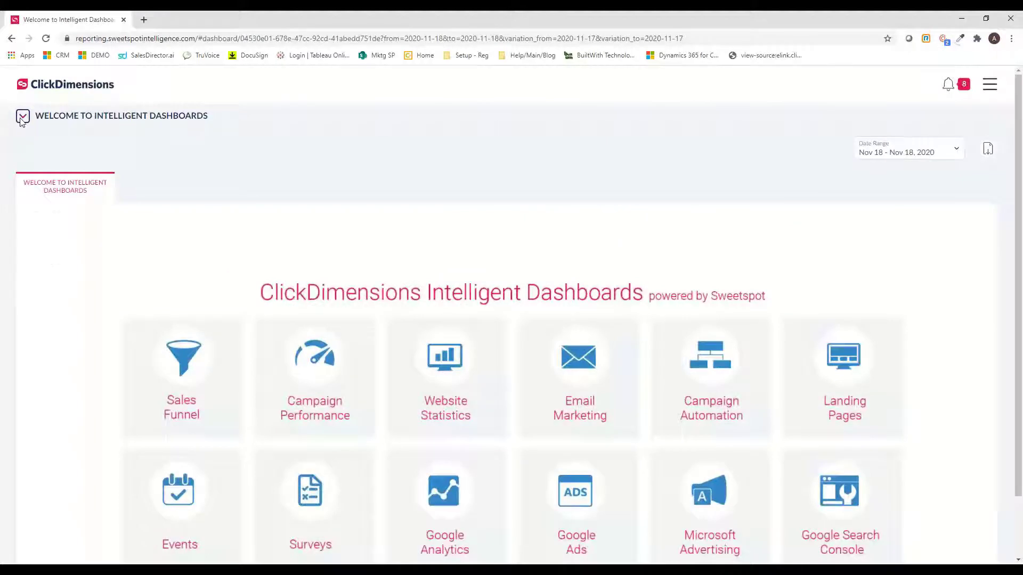
Step: Try to open the Email Marketing dashboard from the dashboard list, and return to the main dashboard
{"action": "left_click", "coordinate": [22, 117]}
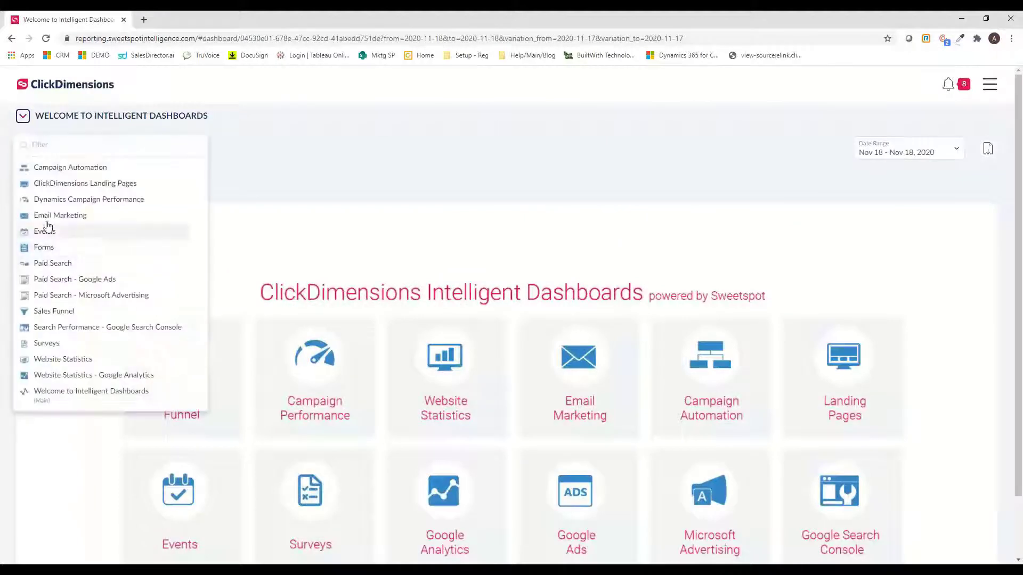
{"action": "left_click", "coordinate": [56, 215]}
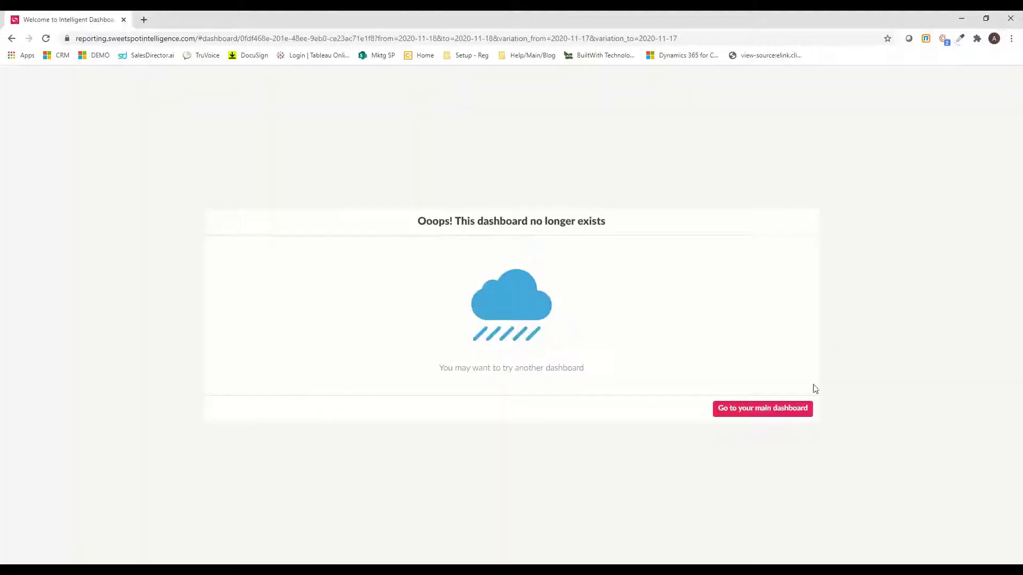
{"action": "left_click", "coordinate": [784, 415]}
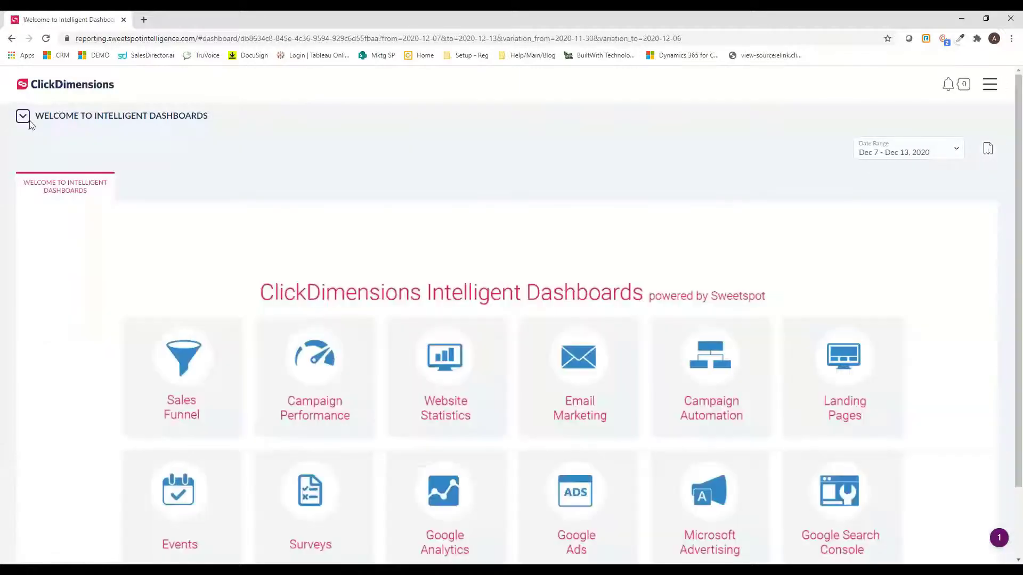
Step: Open the Email Marketing dashboard and set its date range to This month
{"action": "left_click", "coordinate": [24, 118]}
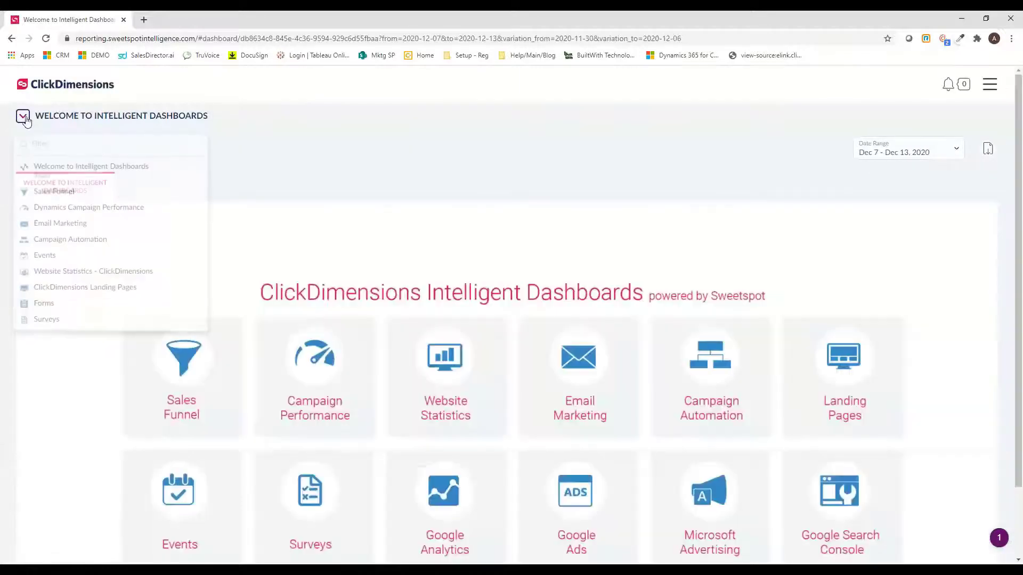
{"action": "left_click", "coordinate": [122, 225]}
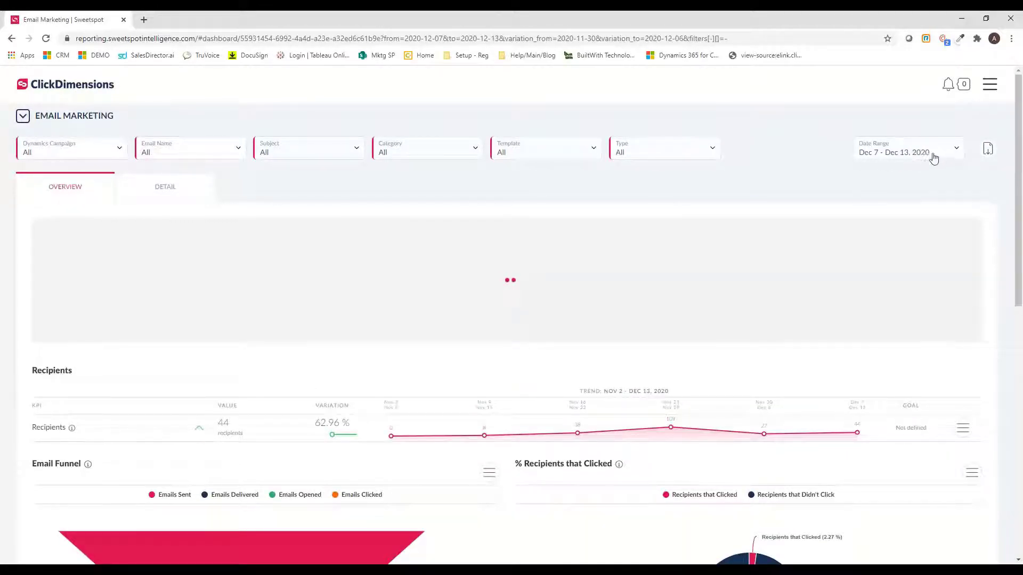
{"action": "left_click", "coordinate": [957, 154]}
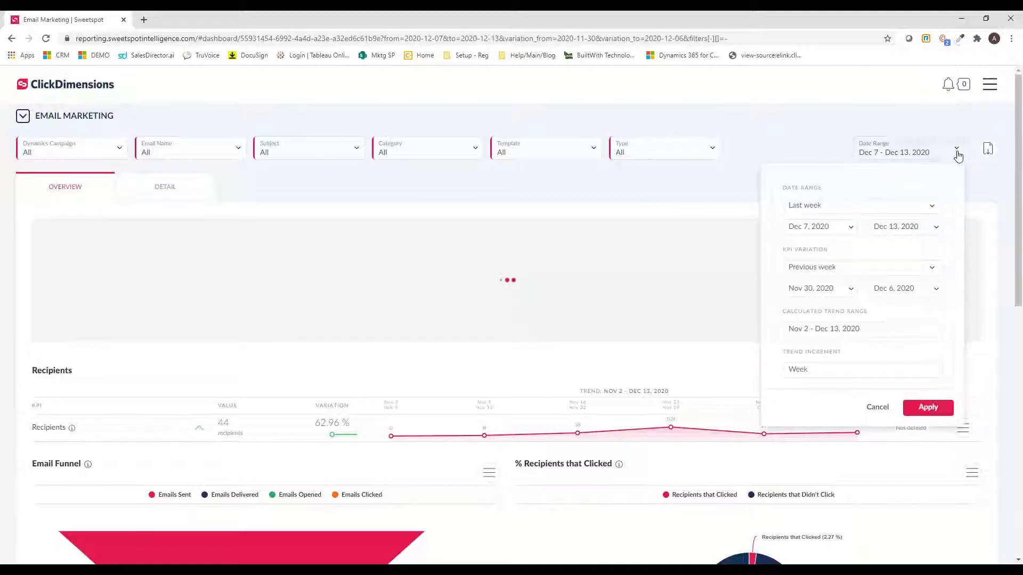
{"action": "left_click", "coordinate": [931, 212]}
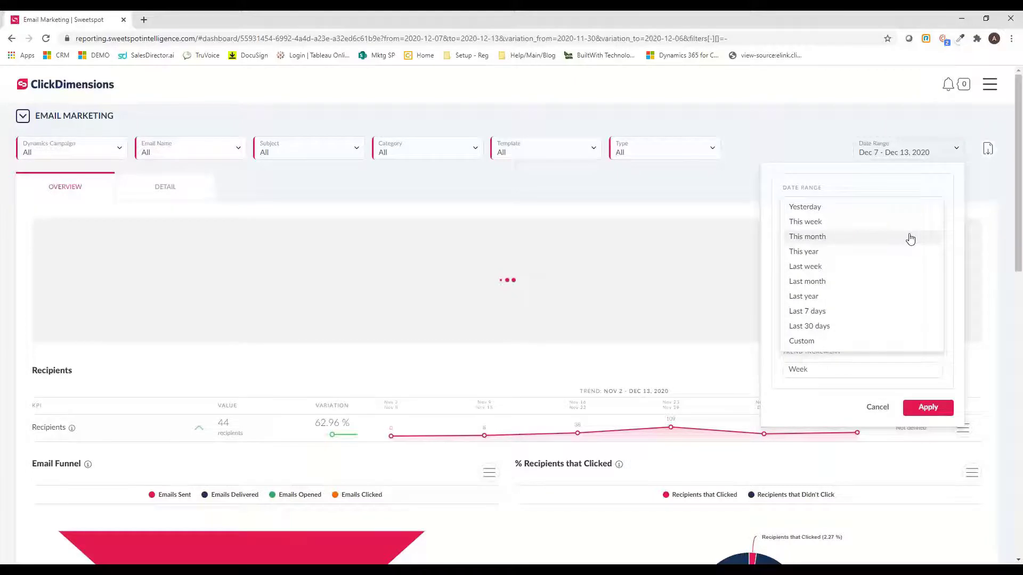
{"action": "left_click", "coordinate": [910, 237]}
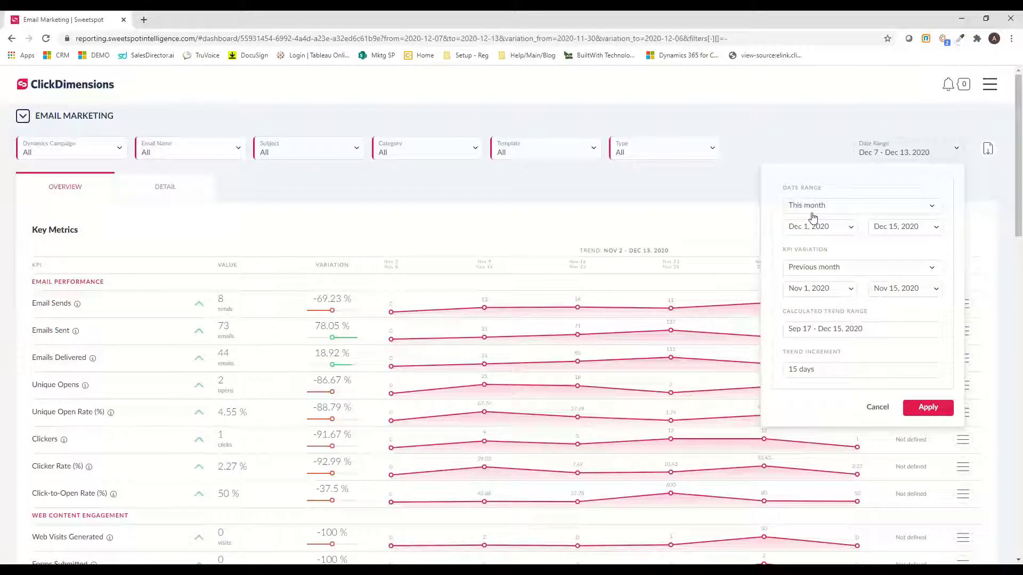
{"action": "left_click", "coordinate": [927, 408]}
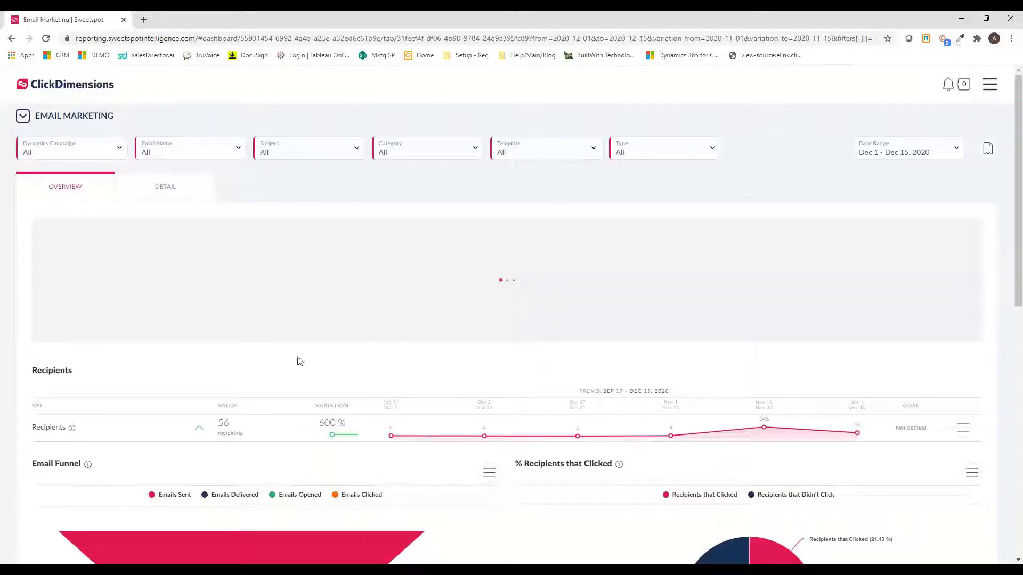
Step: Review the email funnel, clicked-recipients chart, open and click rate graphs, and key metrics on the Email Marketing overview
{"action": "scroll", "coordinate": [293, 365], "scroll_direction": "down", "scroll_amount": 6}
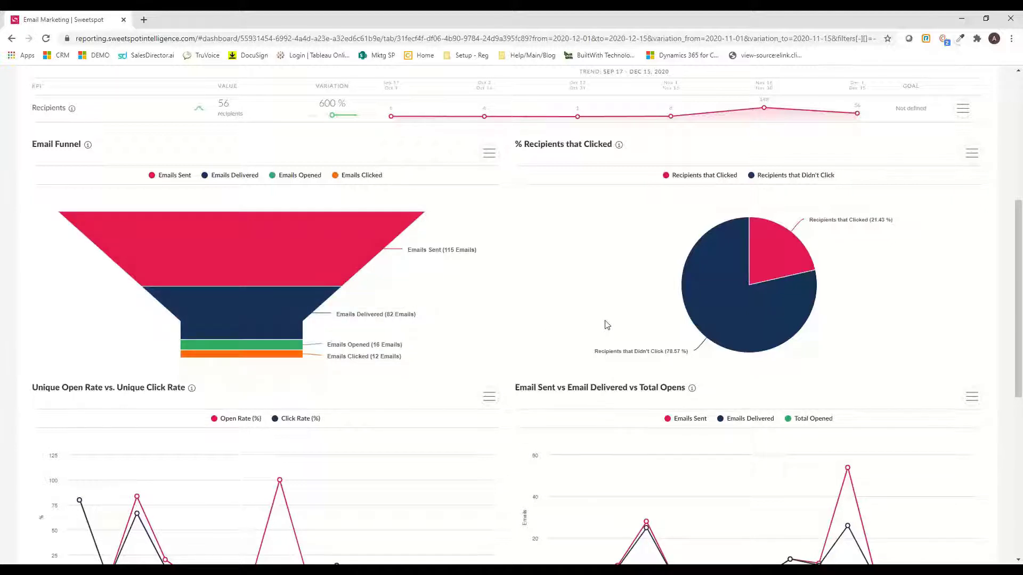
{"action": "mouse_move", "coordinate": [770, 262]}
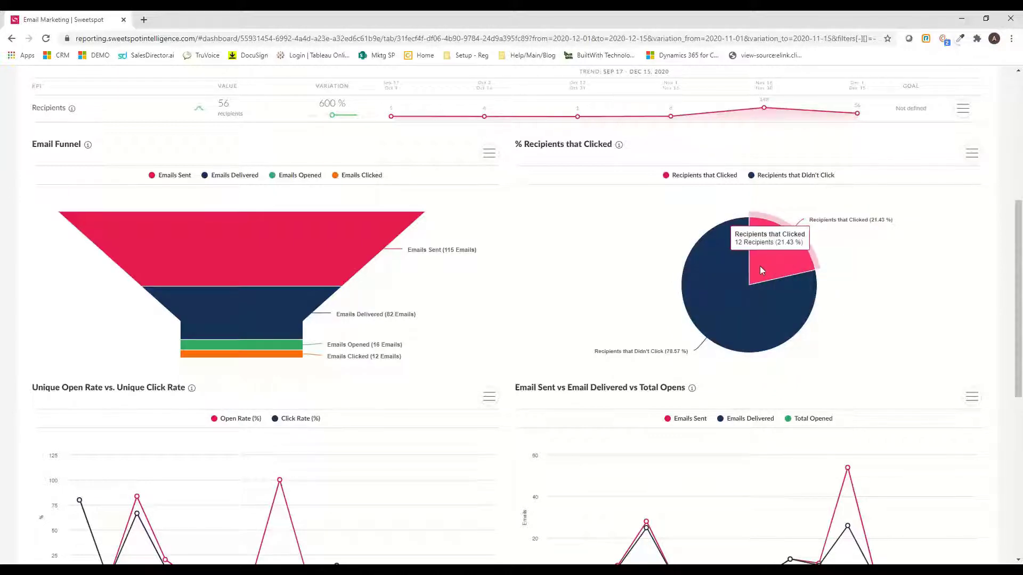
{"action": "scroll", "coordinate": [577, 307], "scroll_direction": "down", "scroll_amount": 5}
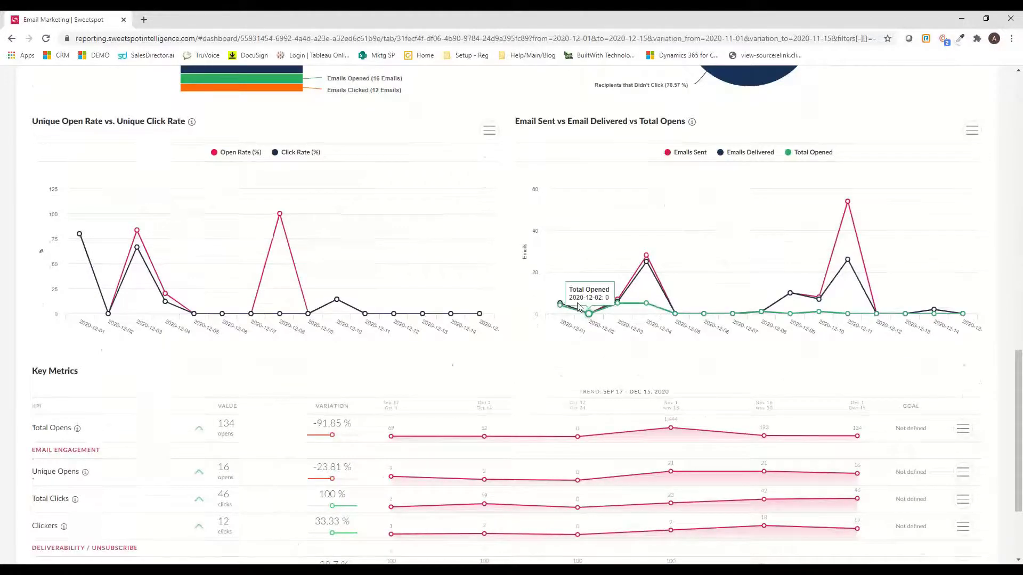
{"action": "scroll", "coordinate": [579, 308], "scroll_direction": "up", "scroll_amount": 15}
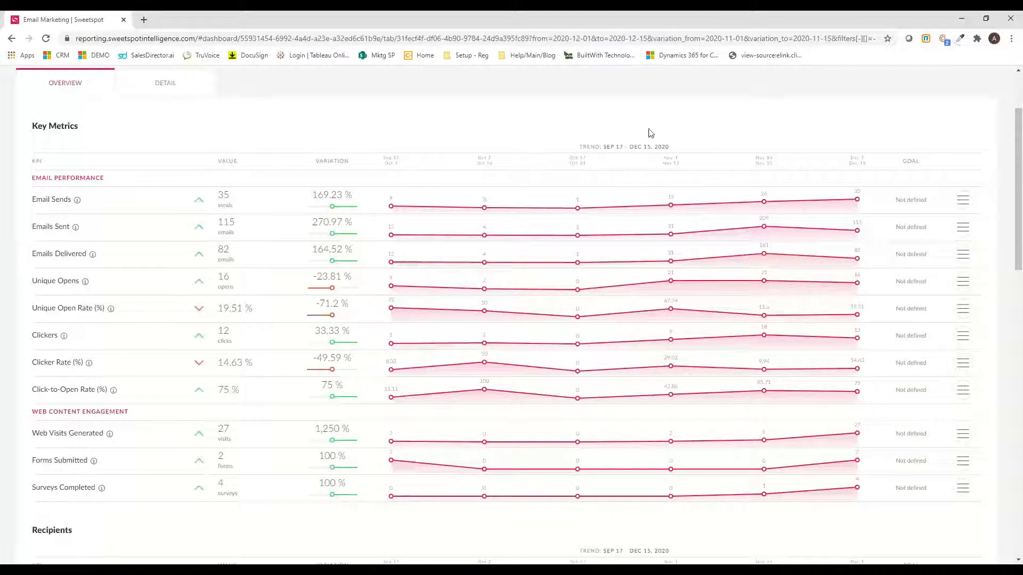
{"action": "scroll", "coordinate": [639, 157], "scroll_direction": "up", "scroll_amount": 3}
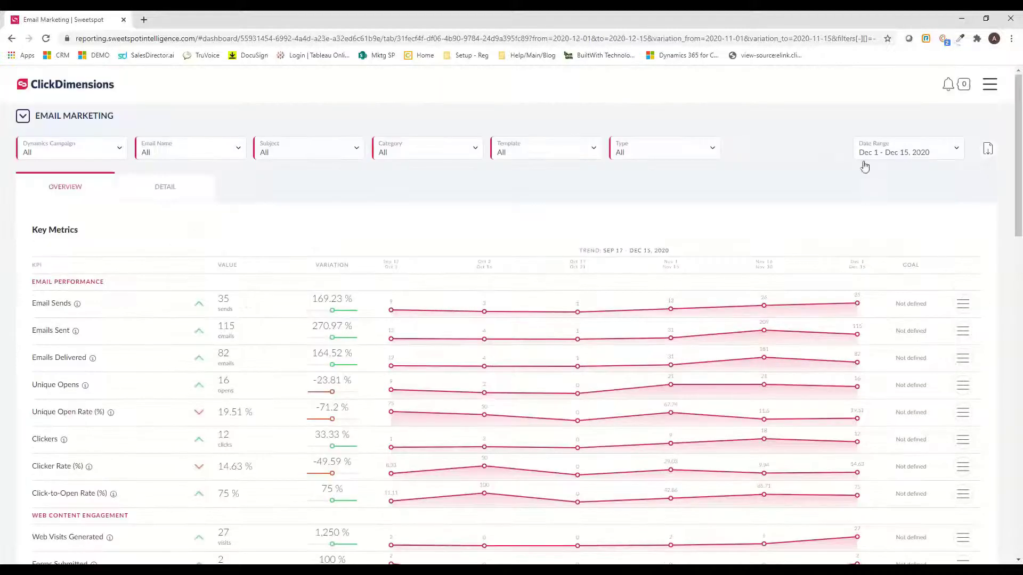
{"action": "scroll", "coordinate": [548, 258], "scroll_direction": "down", "scroll_amount": 2}
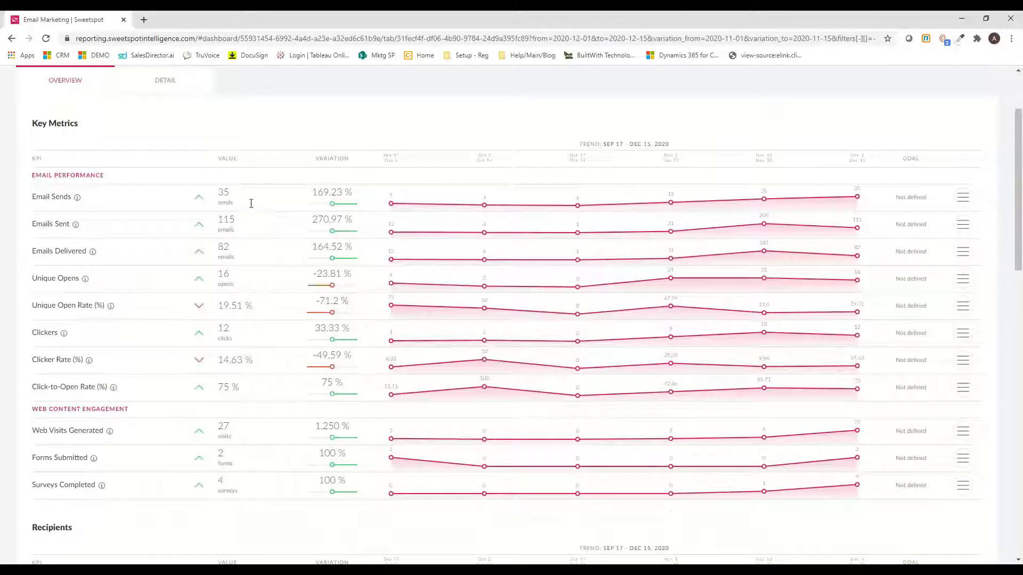
Step: Check the options available for the Email Sends and Emails Sent metrics
{"action": "left_click", "coordinate": [963, 202]}
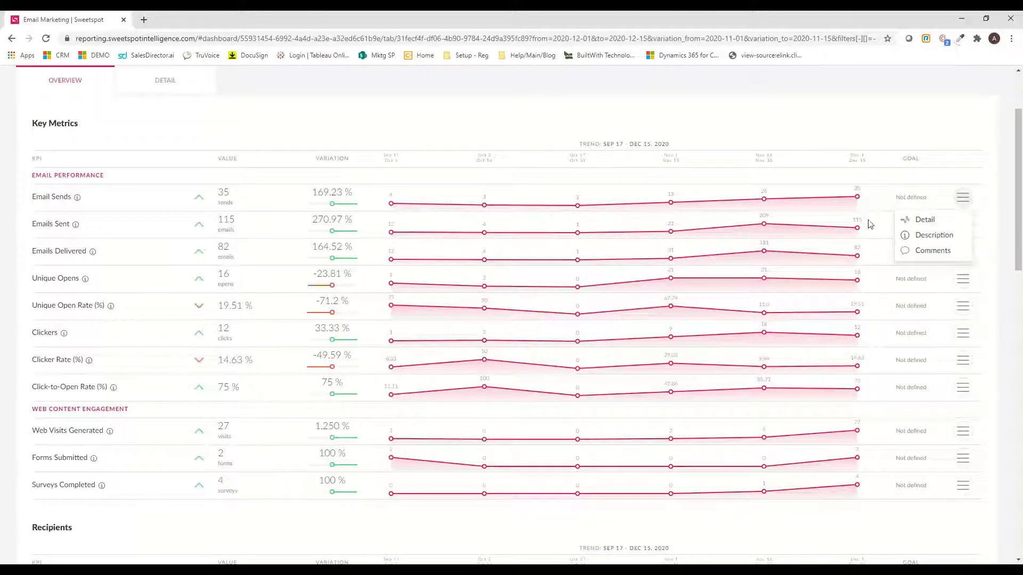
{"action": "left_click", "coordinate": [880, 198]}
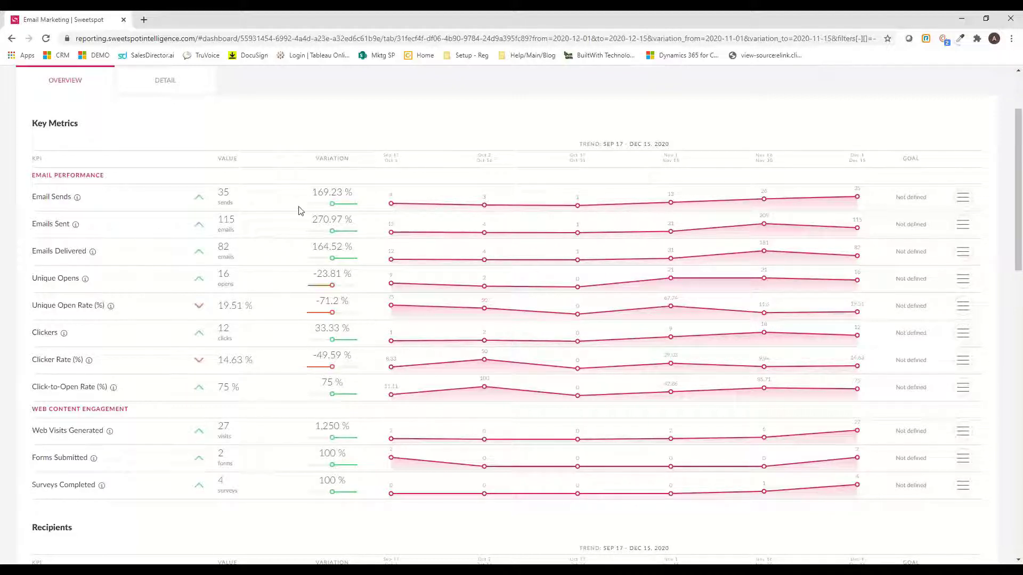
{"action": "left_click", "coordinate": [962, 224]}
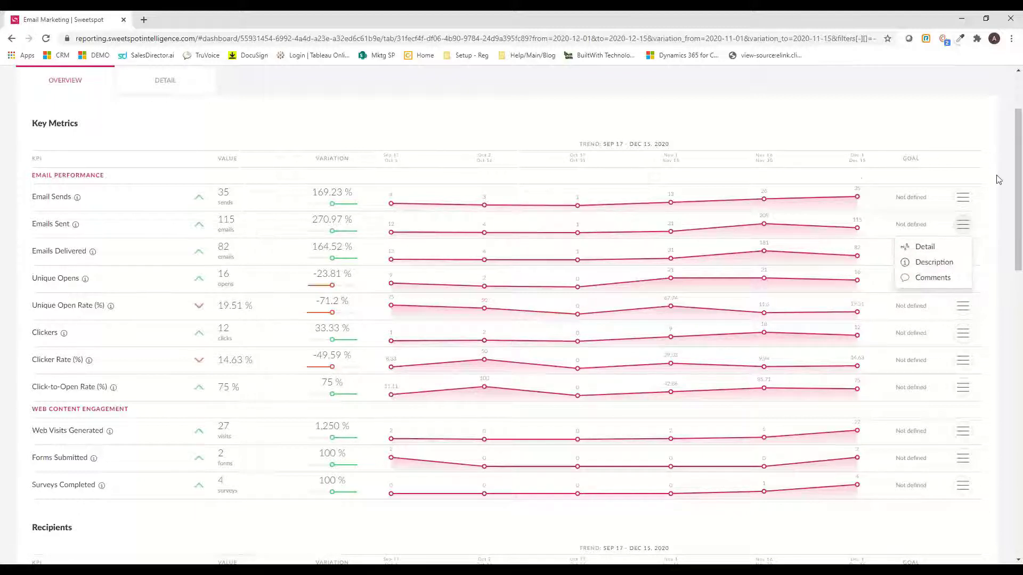
{"action": "left_click", "coordinate": [948, 166]}
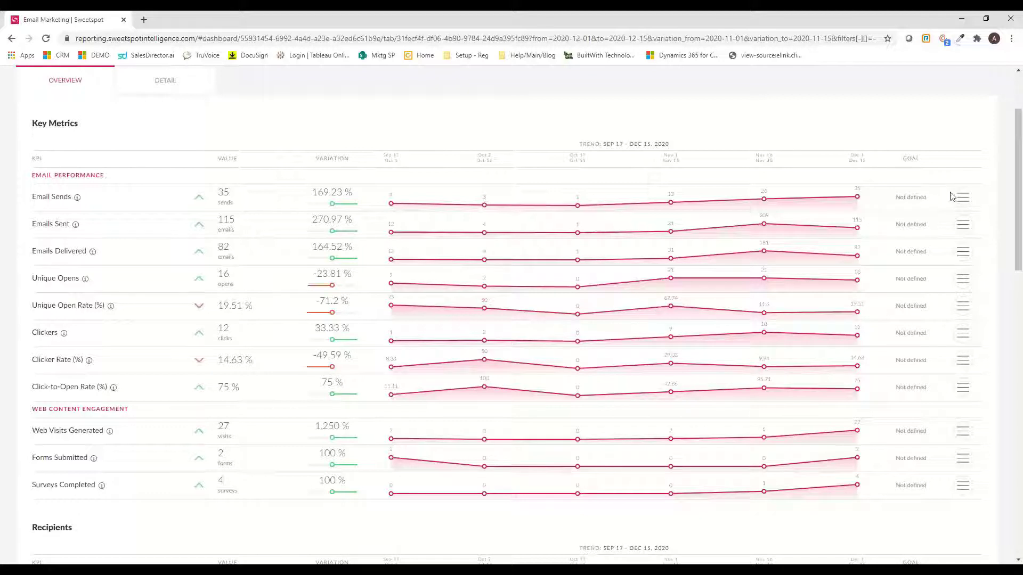
Step: Draft the comment "What can we do to meet the send goal?" on the Email Sends metric, and close the comments without sending it
{"action": "left_click_drag", "start_coordinate": [899, 198], "coordinate": [929, 199]}
{"action": "left_click", "coordinate": [958, 199]}
{"action": "left_click", "coordinate": [929, 251]}
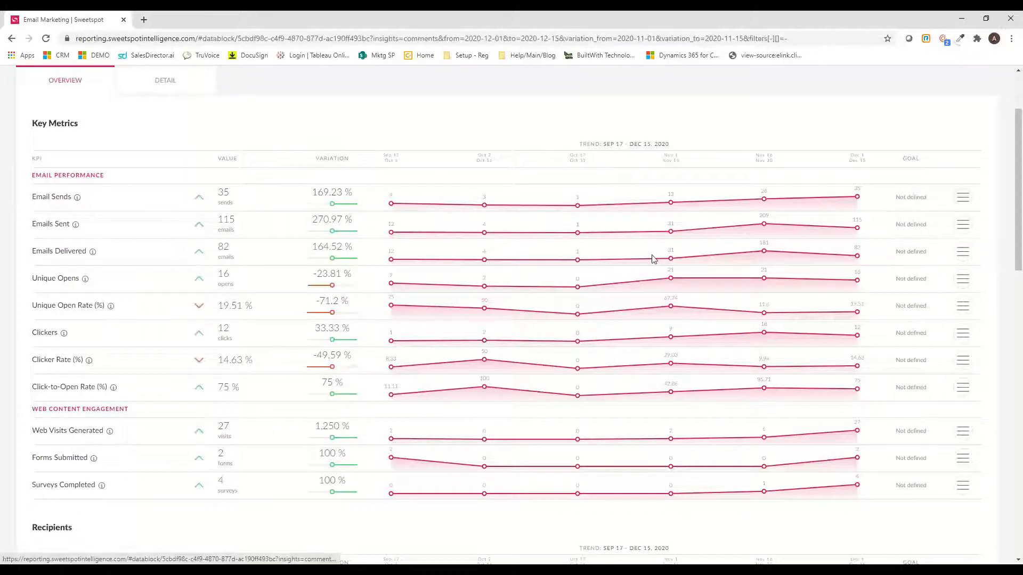
{"action": "left_click", "coordinate": [855, 177]}
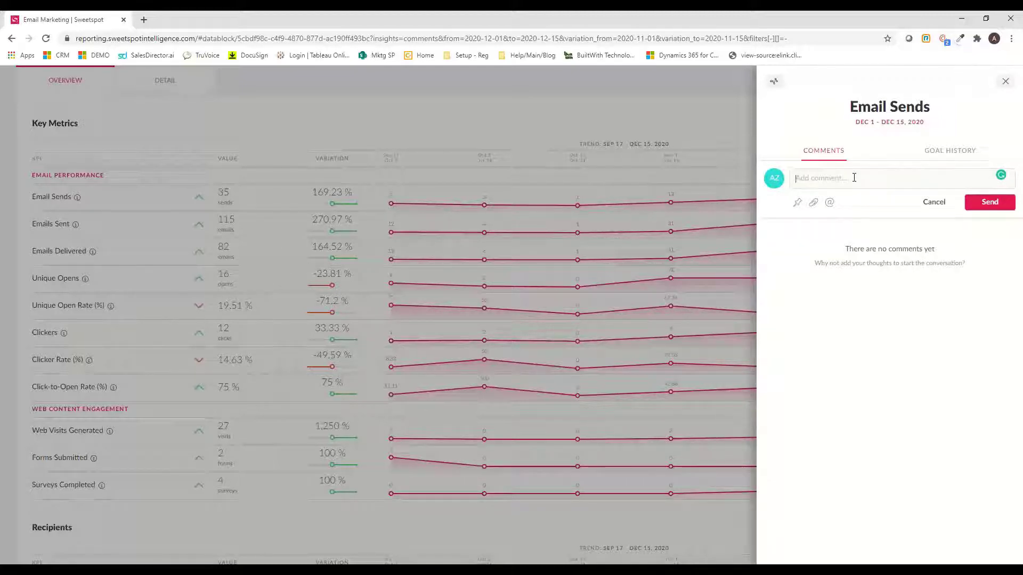
{"action": "type", "text": "What can we do to meet"}
{"action": "type", "text": "the s"}
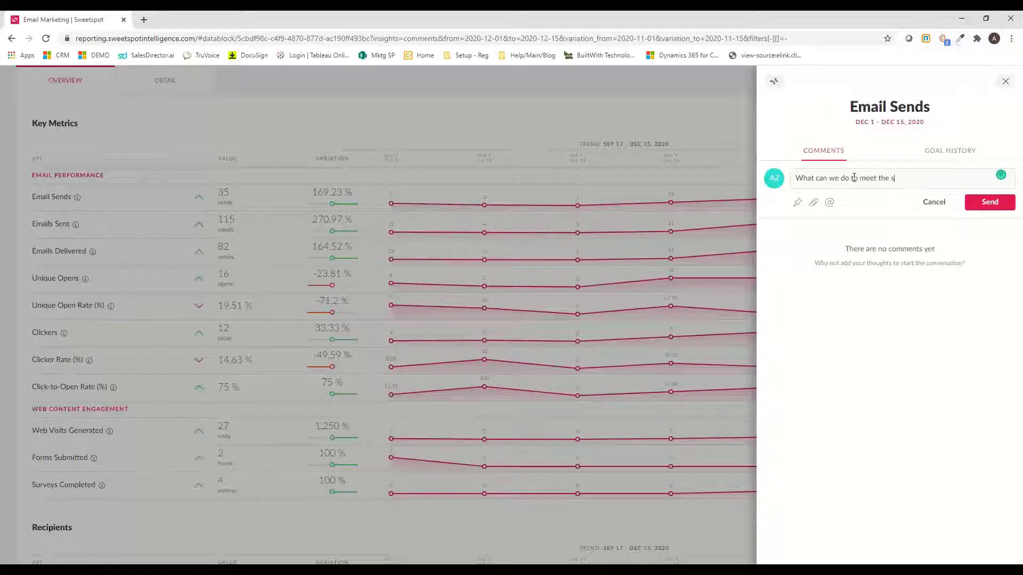
{"action": "type", "text": "end goal?"}
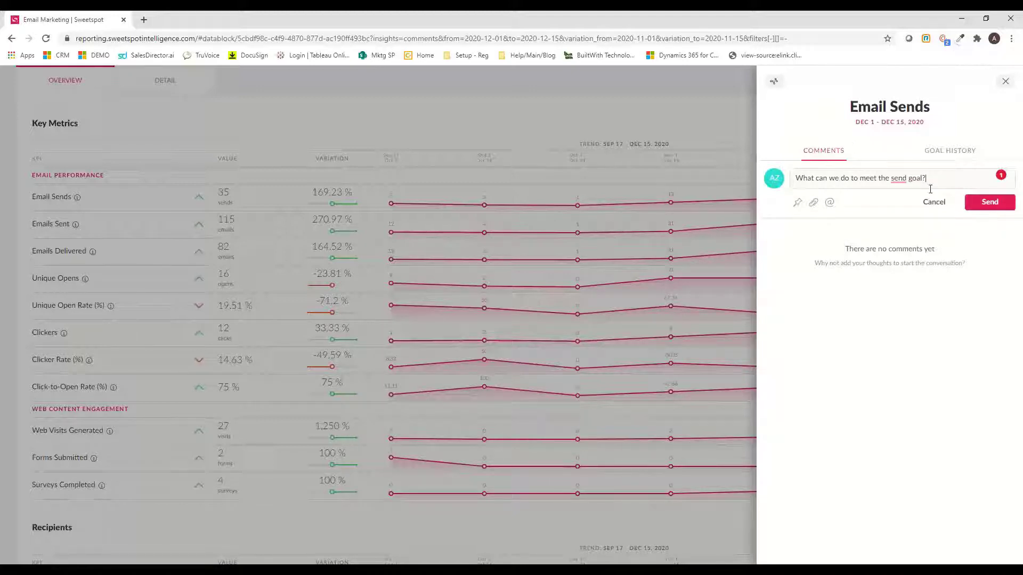
{"action": "left_click", "coordinate": [1005, 81]}
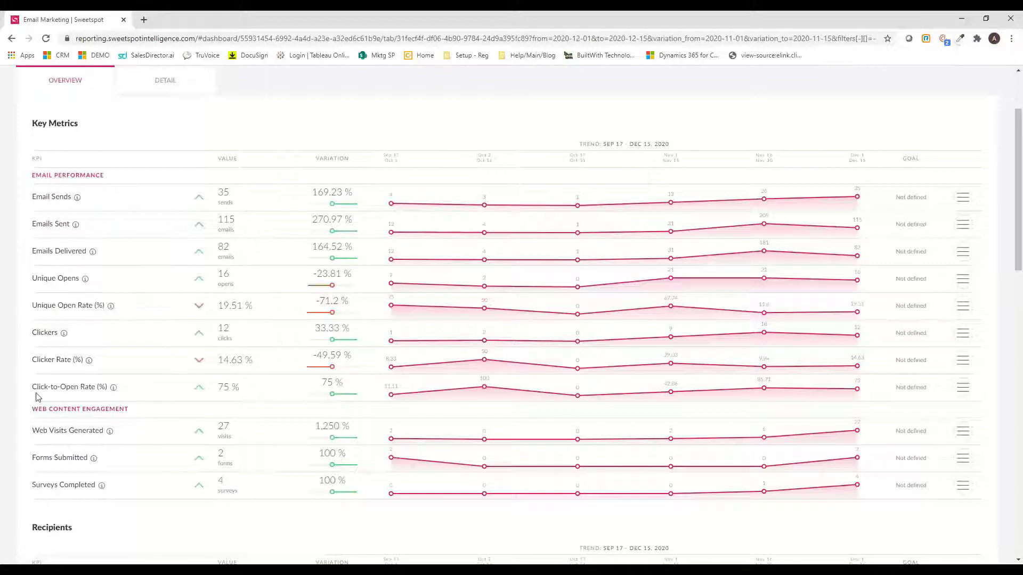
Step: Read the Click-to-Open Rate (%) description, covering its interpretation, its importance and the tips on testing calls to action
{"action": "left_click", "coordinate": [113, 388]}
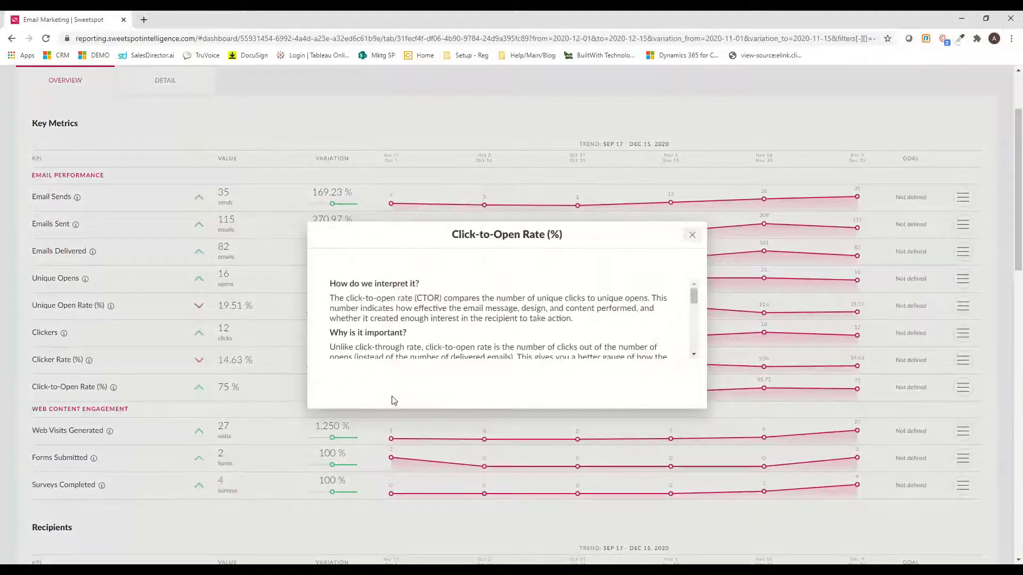
{"action": "scroll", "coordinate": [391, 314], "scroll_direction": "down", "scroll_amount": 2}
{"action": "scroll", "coordinate": [390, 304], "scroll_direction": "up", "scroll_amount": 2}
{"action": "scroll", "coordinate": [405, 303], "scroll_direction": "down", "scroll_amount": 6}
{"action": "scroll", "coordinate": [416, 300], "scroll_direction": "down", "scroll_amount": 3}
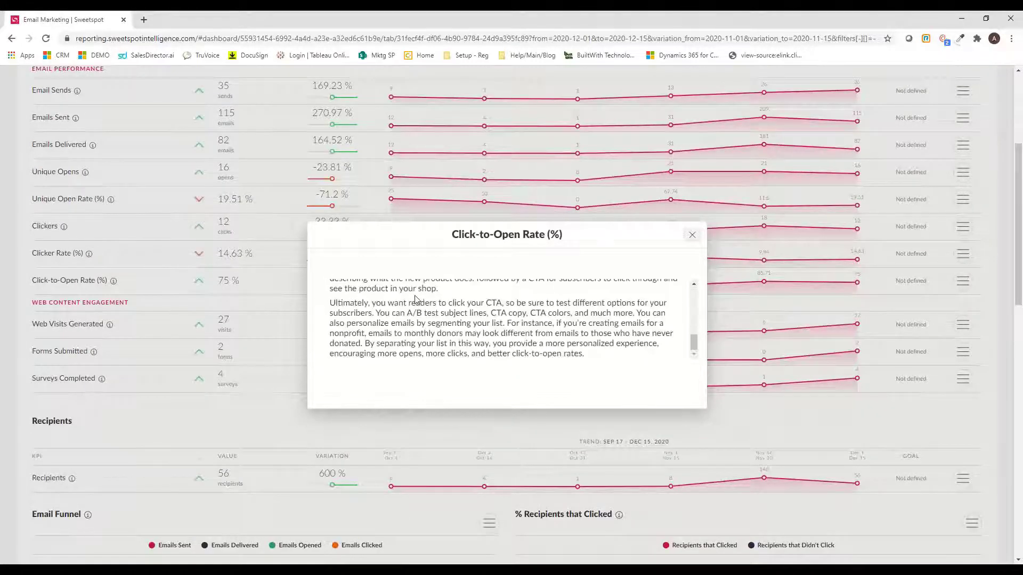
{"action": "scroll", "coordinate": [414, 304], "scroll_direction": "up", "scroll_amount": 10}
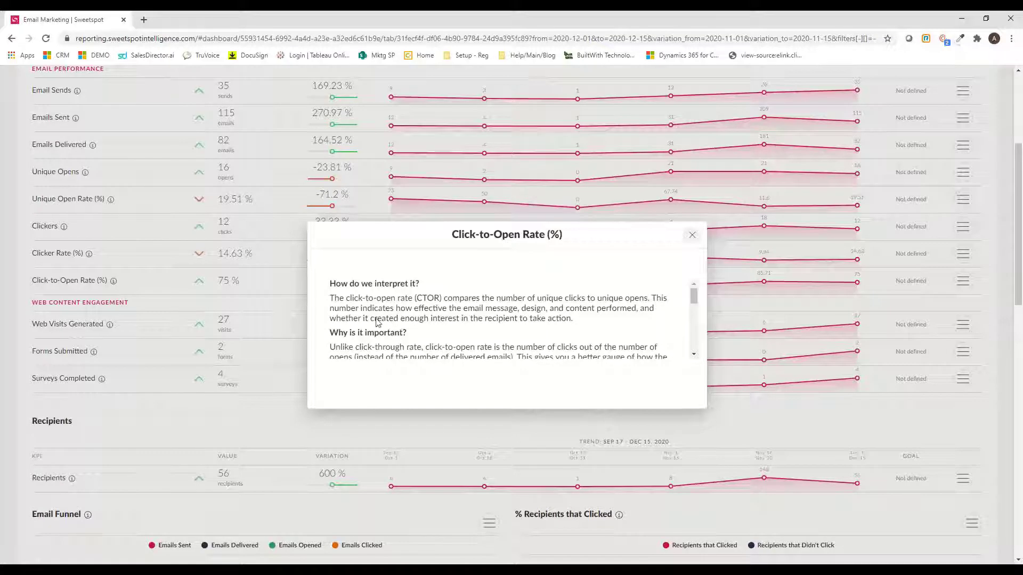
{"action": "scroll", "coordinate": [419, 298], "scroll_direction": "down", "scroll_amount": 2}
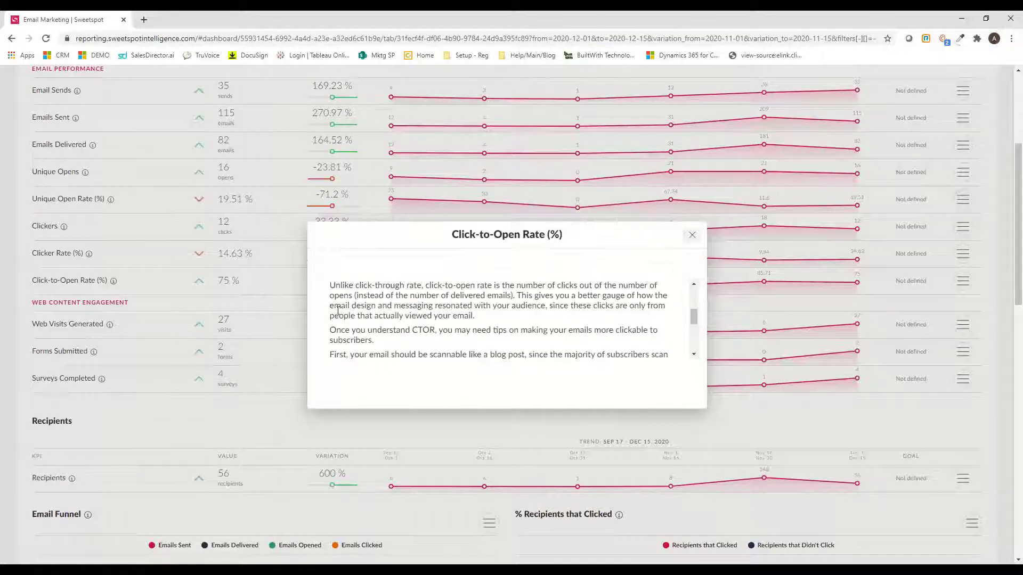
{"action": "scroll", "coordinate": [436, 302], "scroll_direction": "down", "scroll_amount": 4}
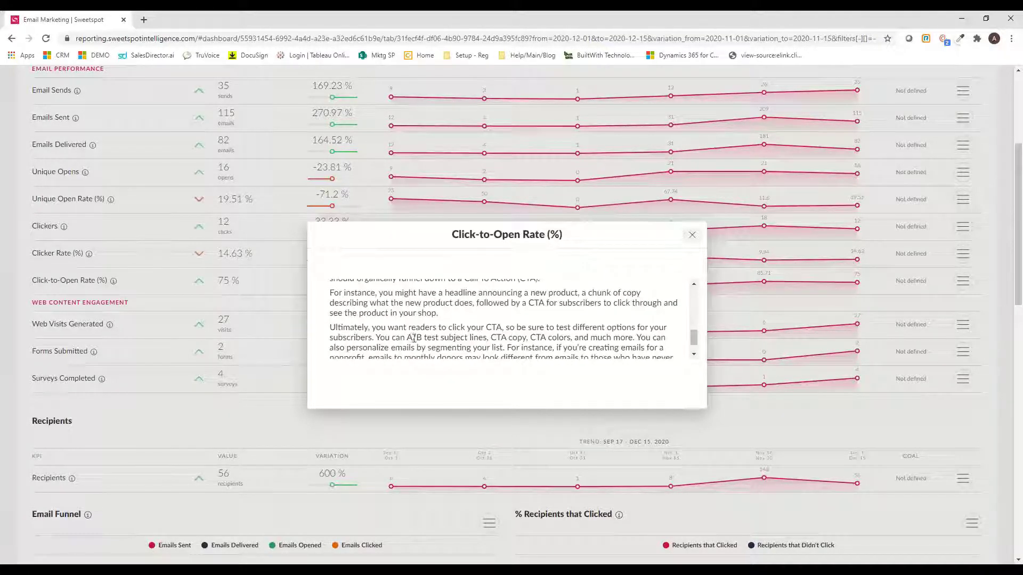
{"action": "left_click_drag", "start_coordinate": [375, 326], "coordinate": [329, 327]}
{"action": "left_click_drag", "start_coordinate": [515, 333], "coordinate": [538, 327]}
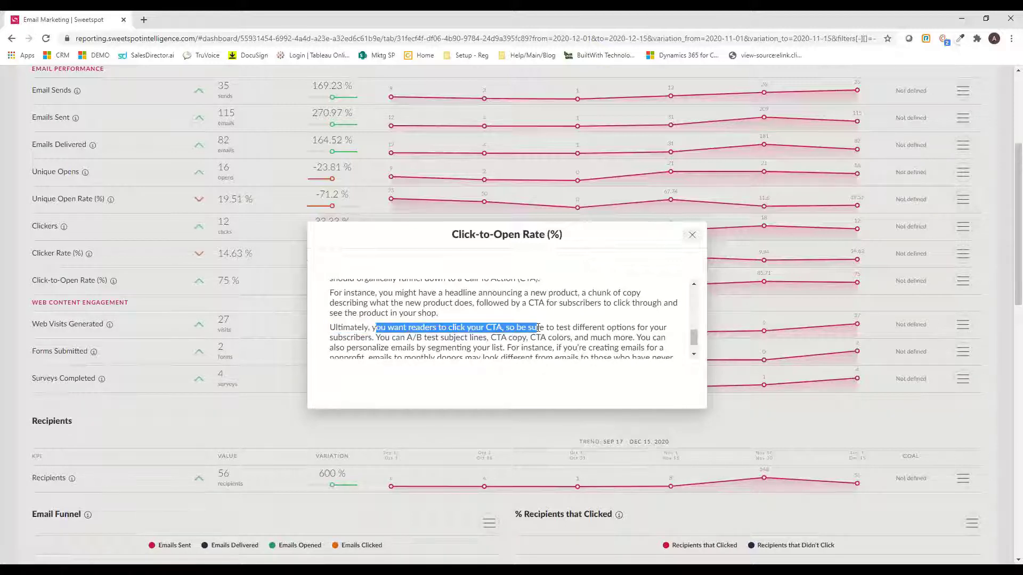
{"action": "left_click", "coordinate": [540, 311]}
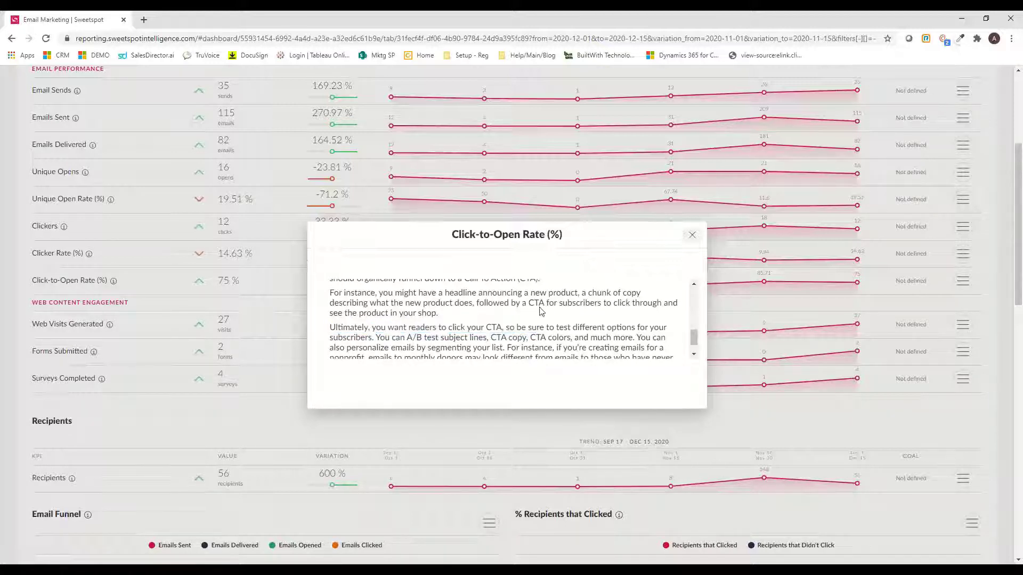
Step: Read the Unique Open Rate (%) description, covering why it is important and the recommended average open rate
{"action": "left_click", "coordinate": [692, 235]}
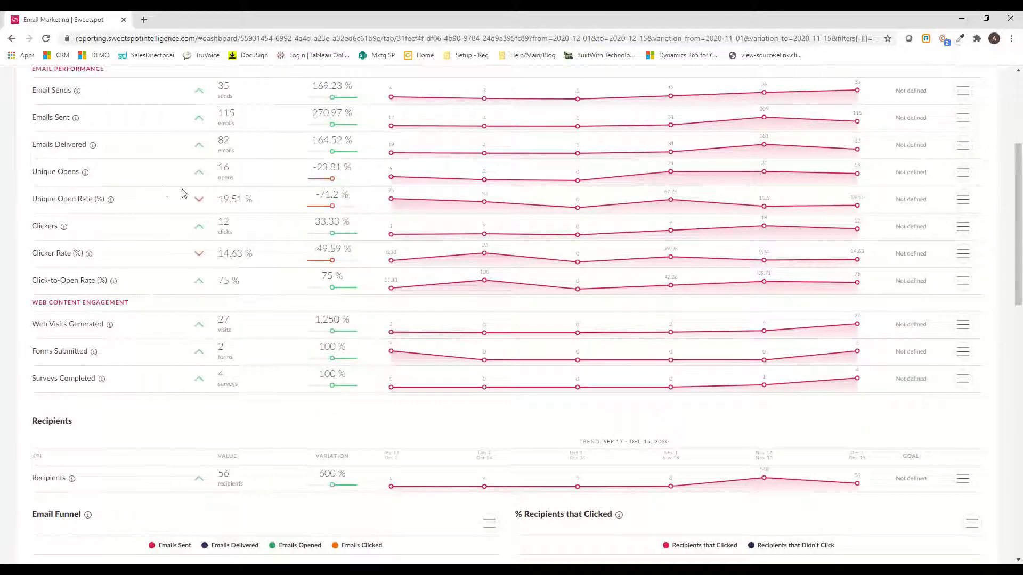
{"action": "left_click", "coordinate": [110, 200]}
{"action": "scroll", "coordinate": [487, 322], "scroll_direction": "down", "scroll_amount": 1}
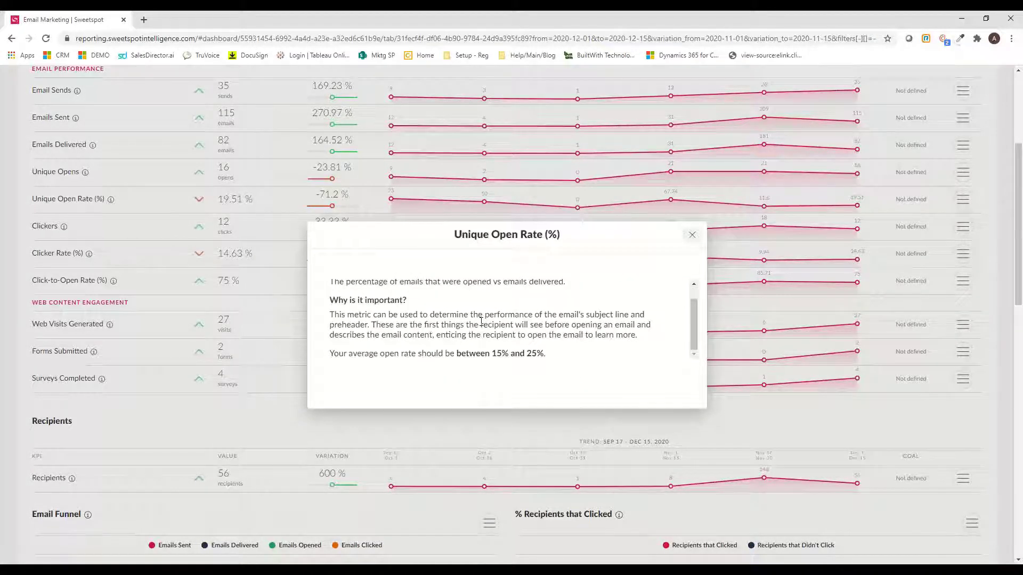
{"action": "left_click_drag", "start_coordinate": [549, 354], "coordinate": [451, 356]}
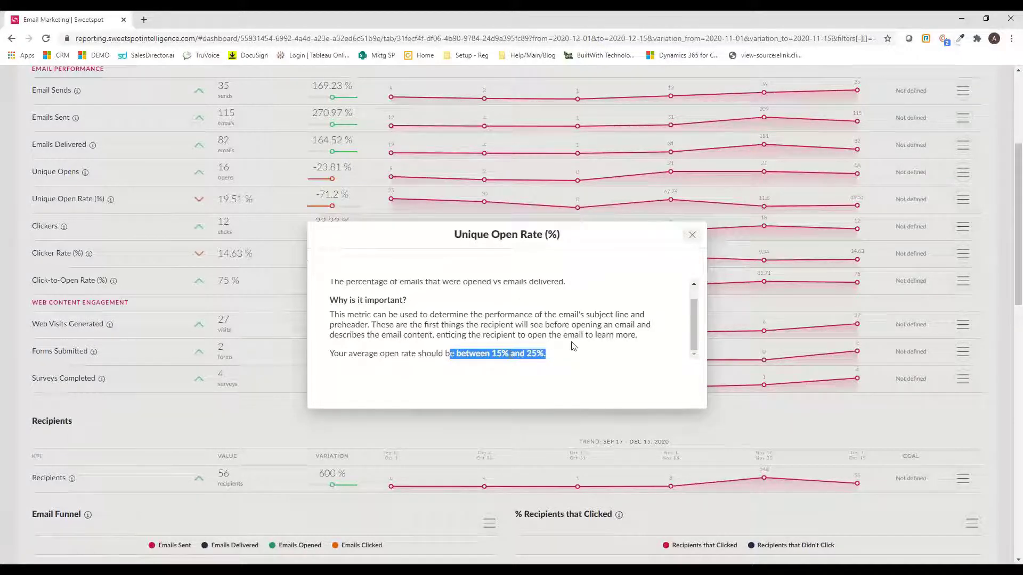
{"action": "left_click_drag", "start_coordinate": [559, 339], "coordinate": [571, 346]}
{"action": "left_click", "coordinate": [693, 235]}
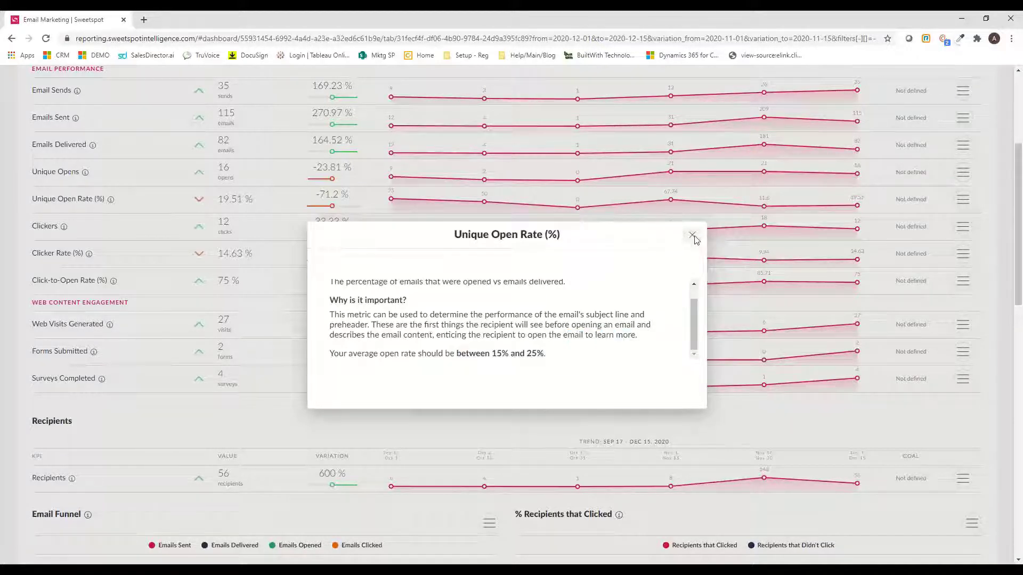
Step: Check the choices in the Email Name, Template and Dynamics Campaign filters of the Email Marketing dashboard without changing them
{"action": "scroll", "coordinate": [425, 324], "scroll_direction": "up", "scroll_amount": 4}
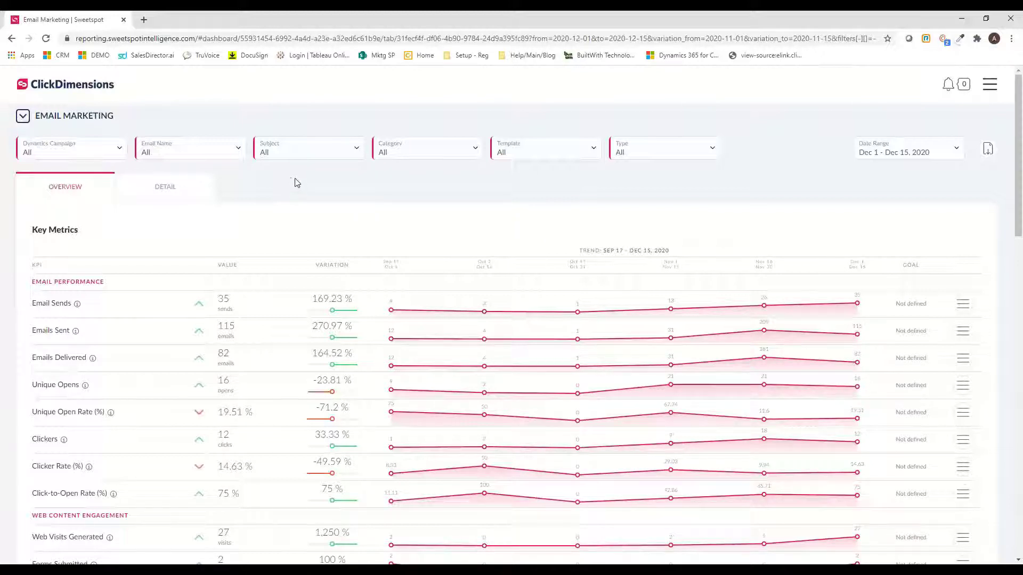
{"action": "left_click", "coordinate": [240, 157]}
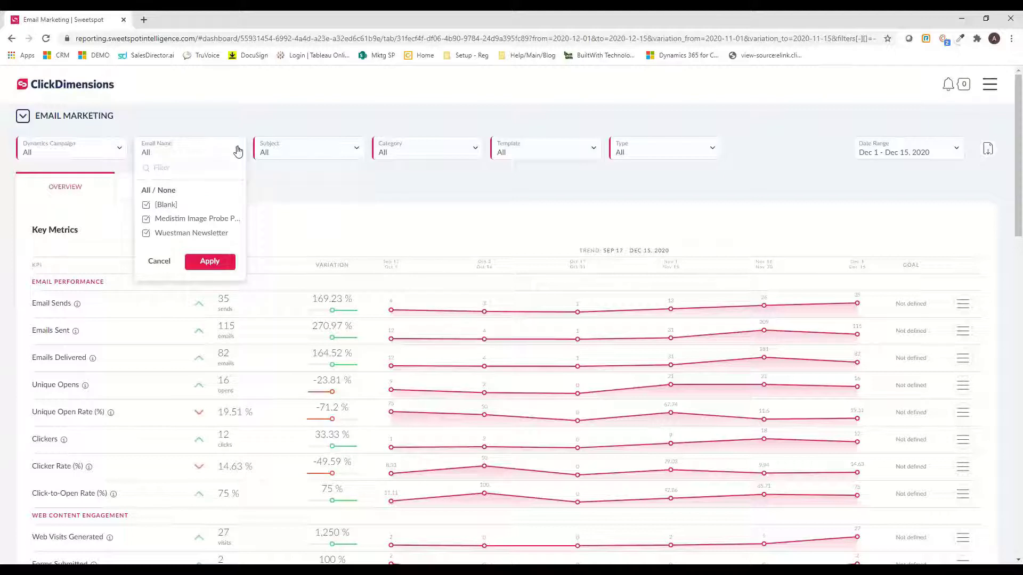
{"action": "left_click", "coordinate": [238, 151]}
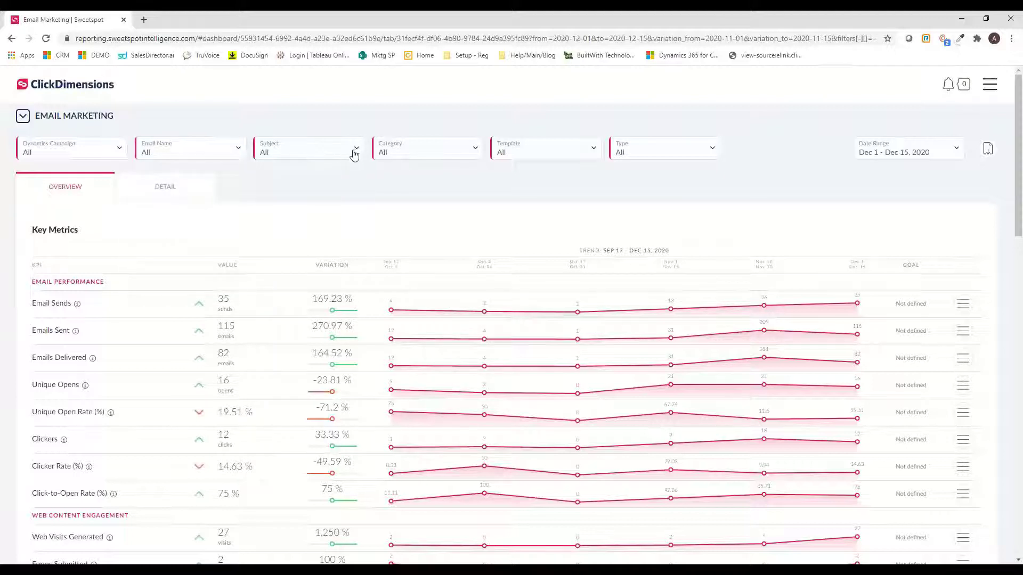
{"action": "left_click", "coordinate": [596, 157]}
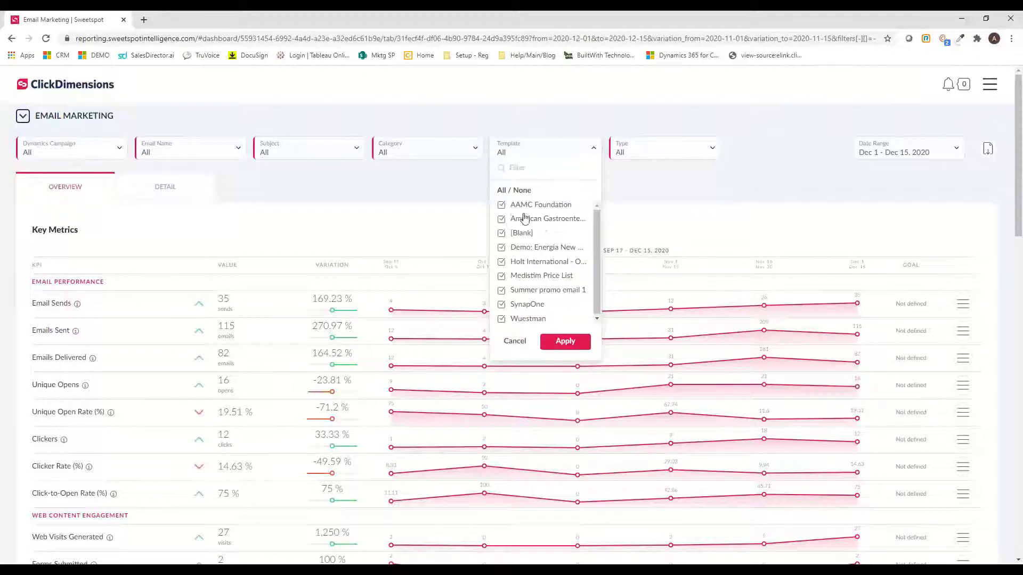
{"action": "scroll", "coordinate": [415, 126], "scroll_direction": "down", "scroll_amount": 2}
{"action": "left_click", "coordinate": [415, 125]}
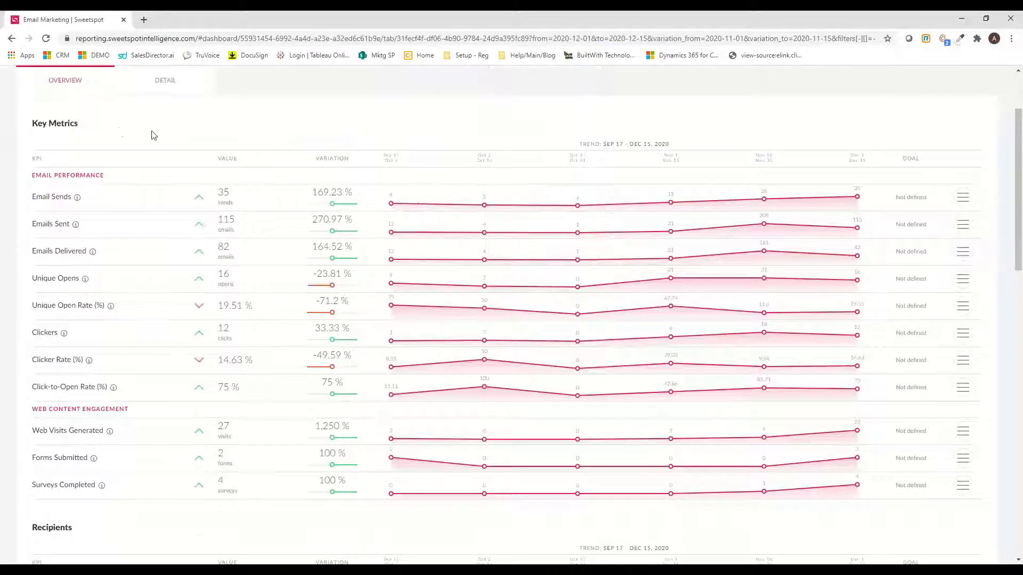
{"action": "scroll", "coordinate": [153, 136], "scroll_direction": "up", "scroll_amount": 2}
{"action": "left_click", "coordinate": [118, 150]}
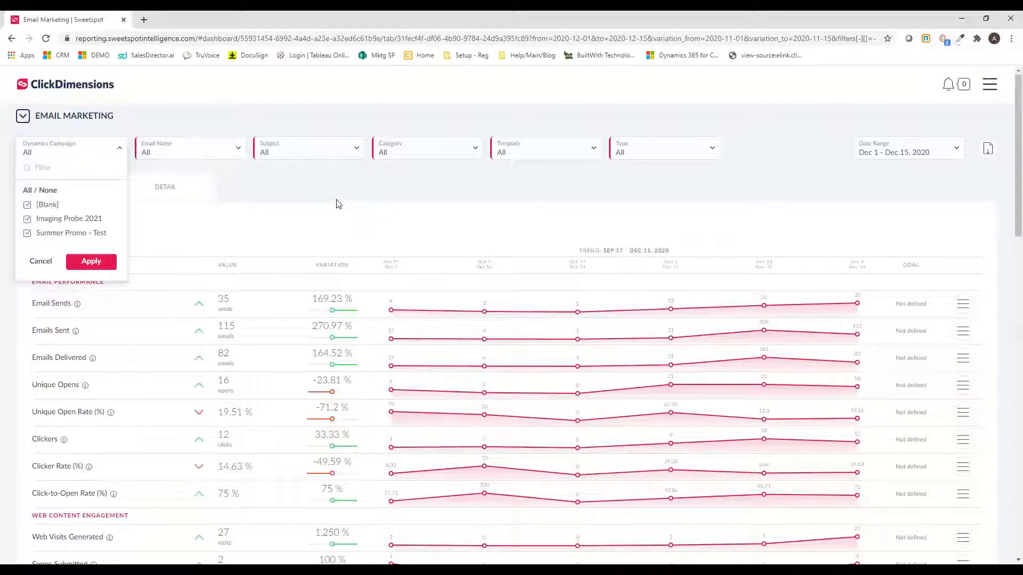
{"action": "left_click", "coordinate": [299, 189]}
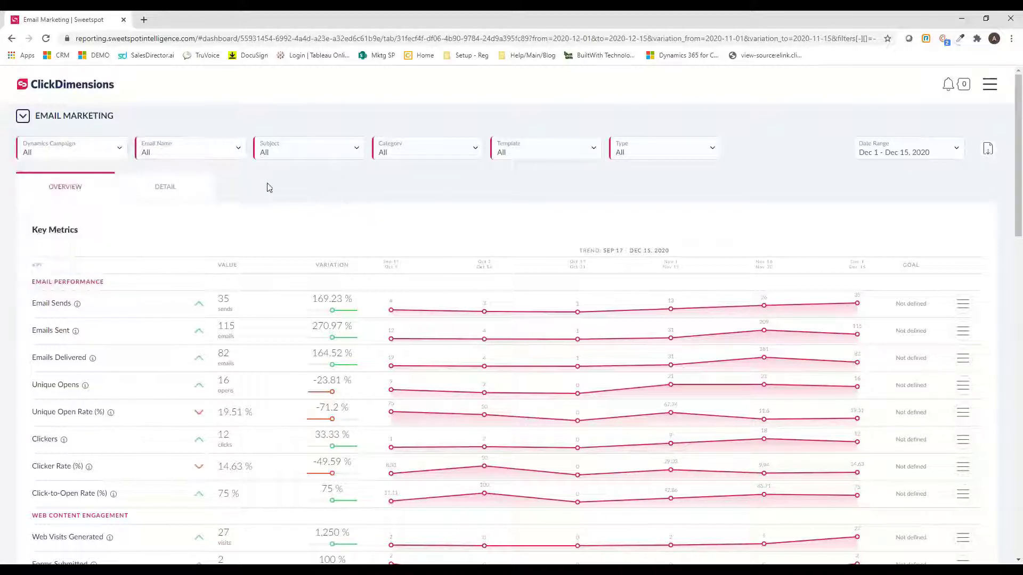
Step: Switch from the Email Marketing dashboard to the Sales Funnel dashboard
{"action": "left_click", "coordinate": [22, 116]}
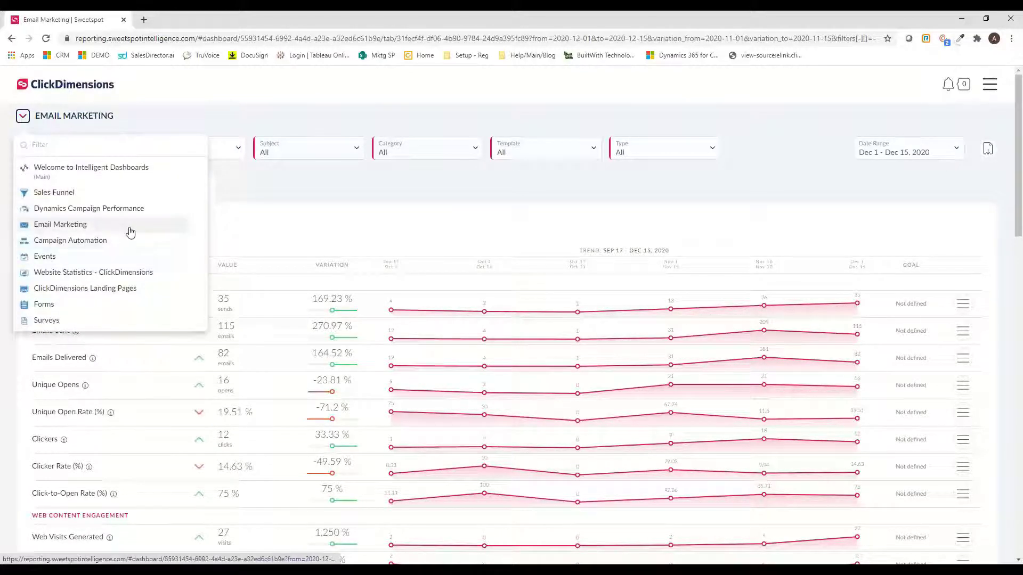
{"action": "left_click", "coordinate": [130, 228]}
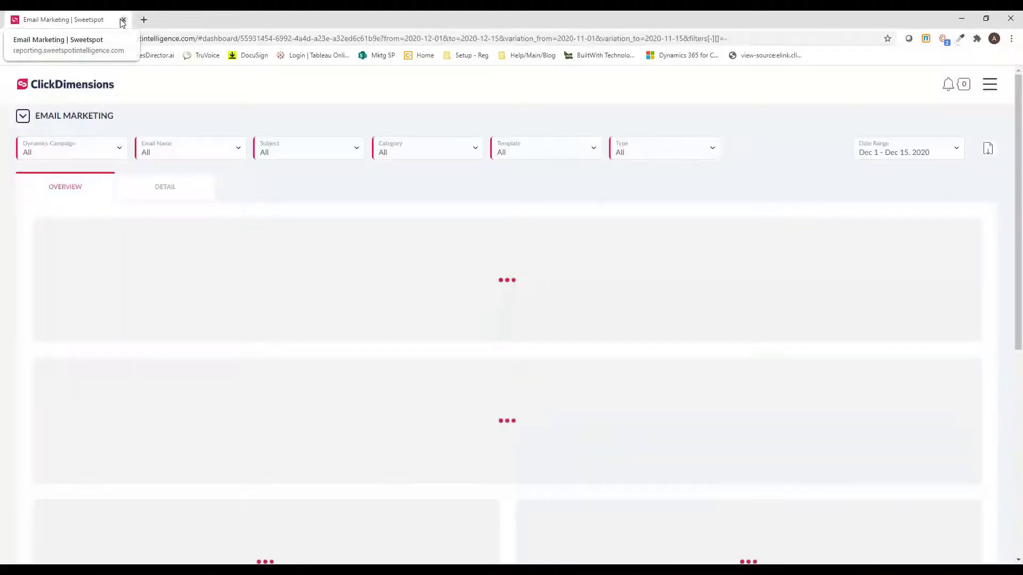
{"action": "left_click", "coordinate": [118, 149]}
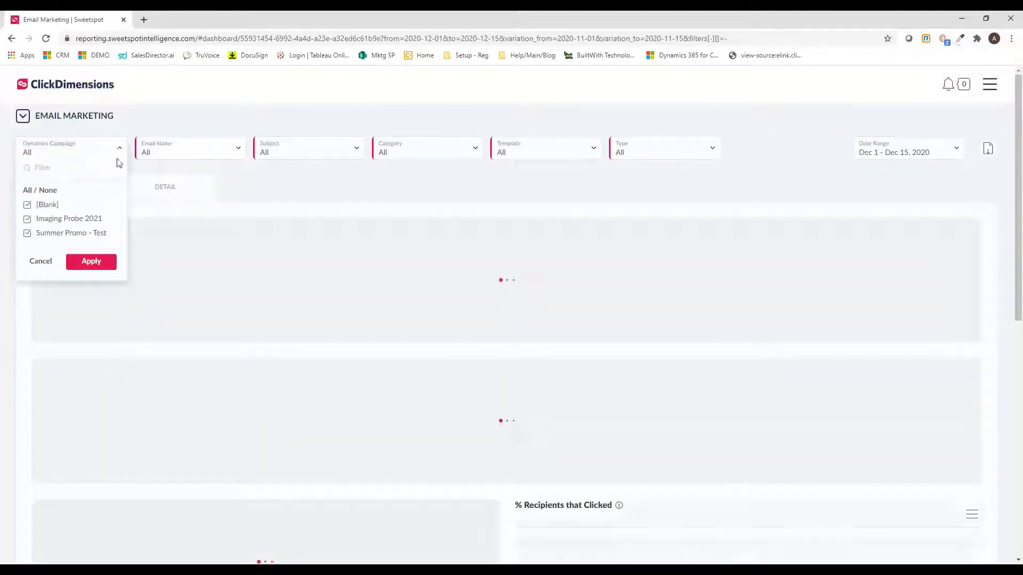
{"action": "left_click", "coordinate": [23, 117]}
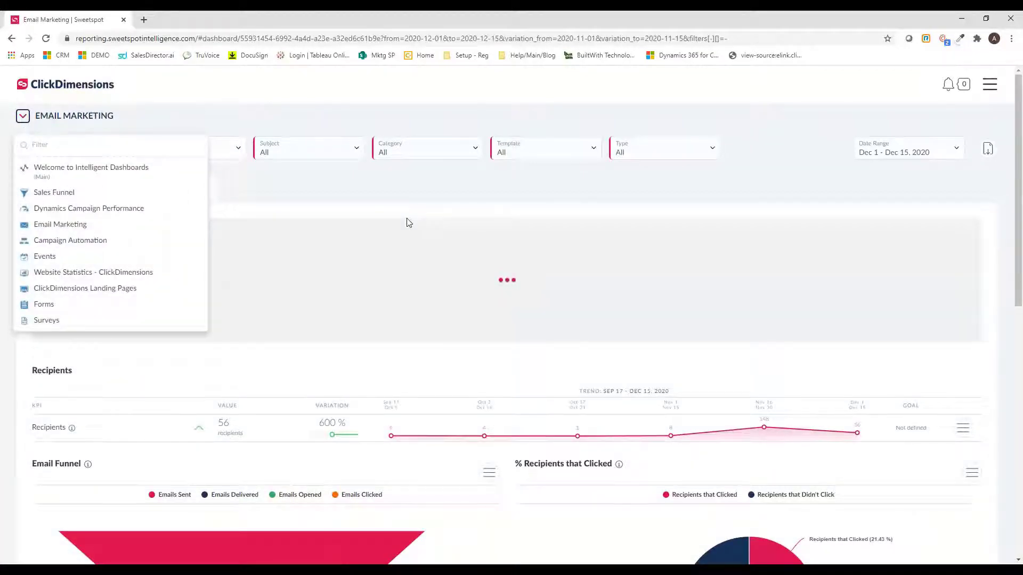
{"action": "left_click", "coordinate": [90, 193]}
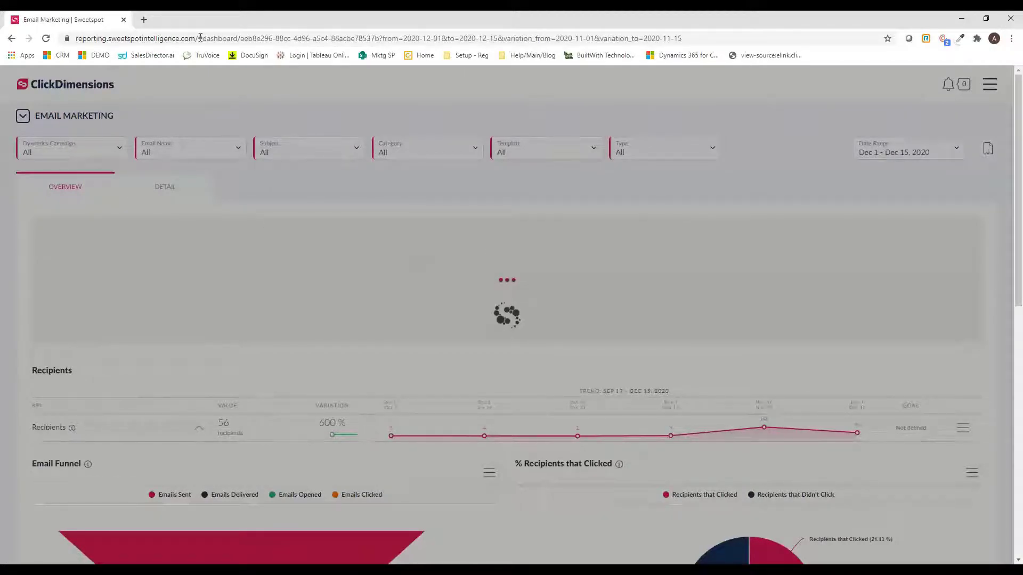
{"action": "left_click", "coordinate": [143, 20]}
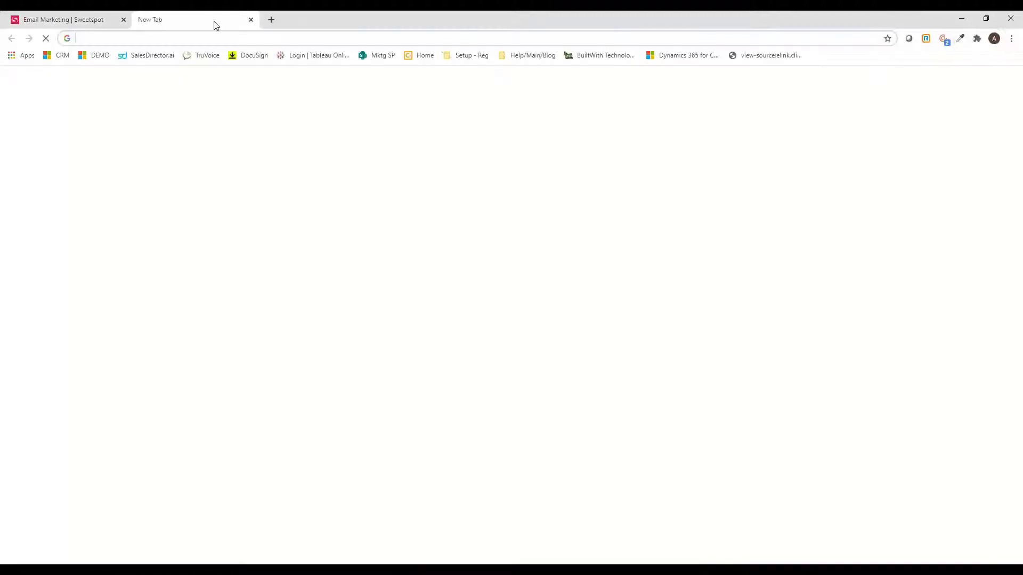
{"action": "key", "text": "ctrl+w"}
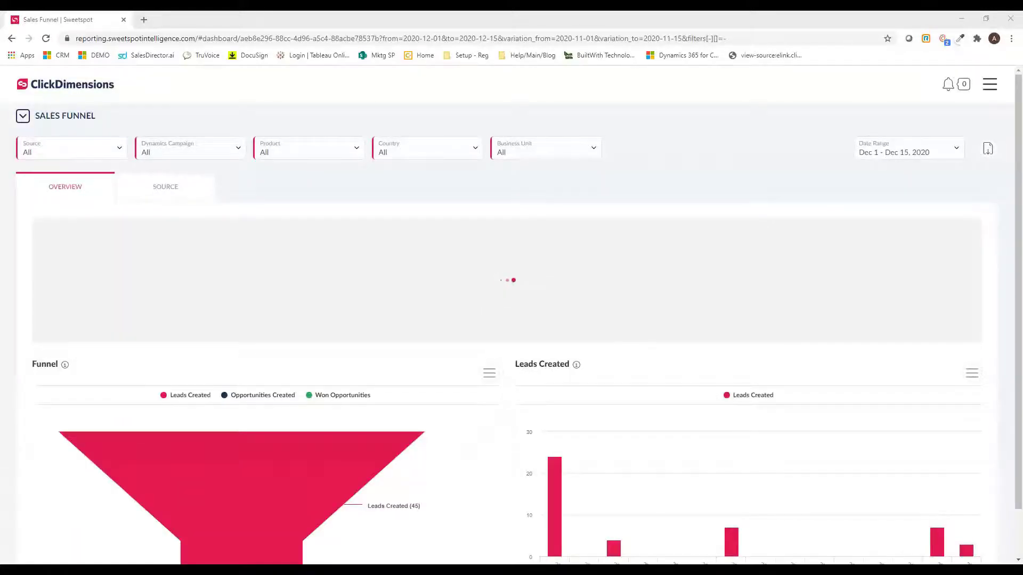
Step: Examine the lead and opportunity stages in the Funnel chart and the daily bars in the Leads Created chart
{"action": "scroll", "coordinate": [191, 274], "scroll_direction": "down", "scroll_amount": 1}
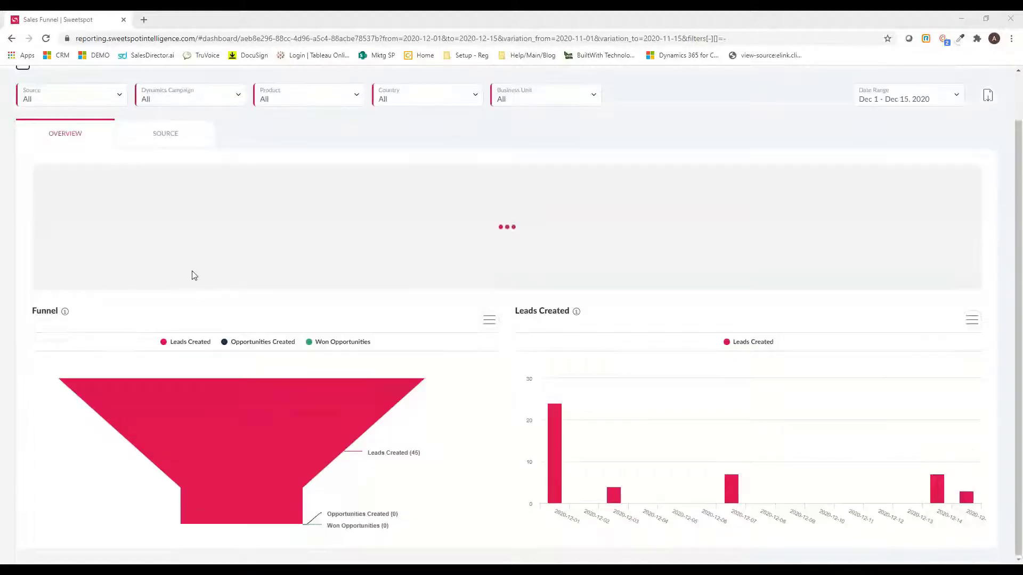
{"action": "scroll", "coordinate": [192, 273], "scroll_direction": "up", "scroll_amount": 1}
{"action": "scroll", "coordinate": [168, 276], "scroll_direction": "down", "scroll_amount": 1}
{"action": "mouse_move", "coordinate": [301, 440]}
{"action": "mouse_move", "coordinate": [373, 445]}
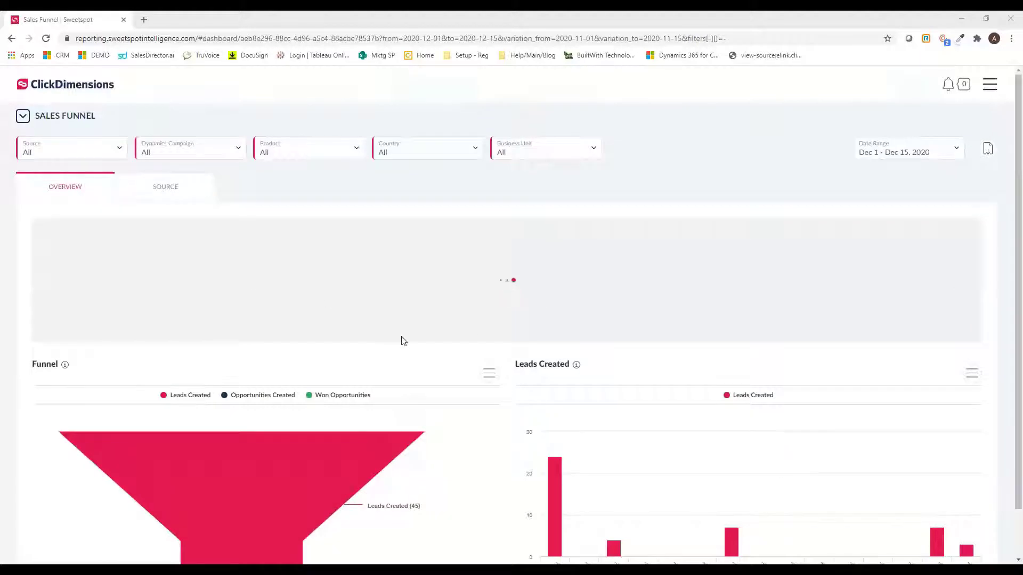
{"action": "scroll", "coordinate": [402, 338], "scroll_direction": "down", "scroll_amount": 1}
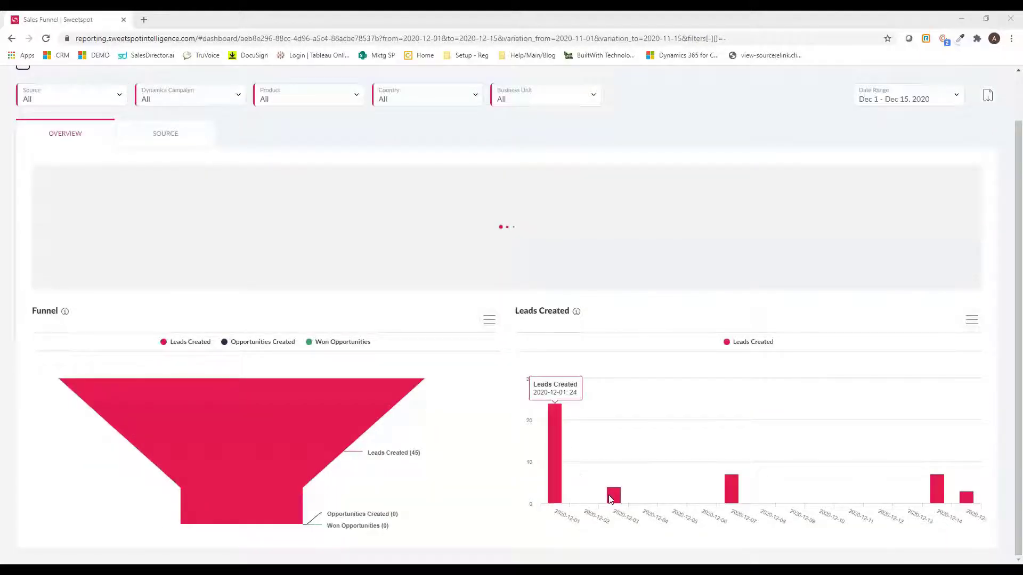
{"action": "mouse_move", "coordinate": [610, 498]}
{"action": "mouse_move", "coordinate": [554, 490]}
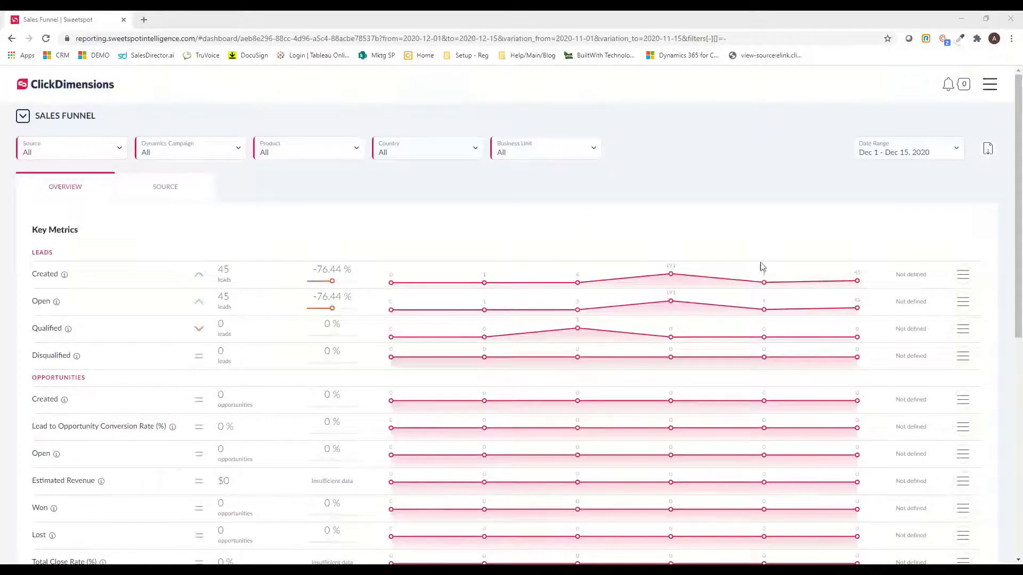
{"action": "left_click", "coordinate": [962, 303]}
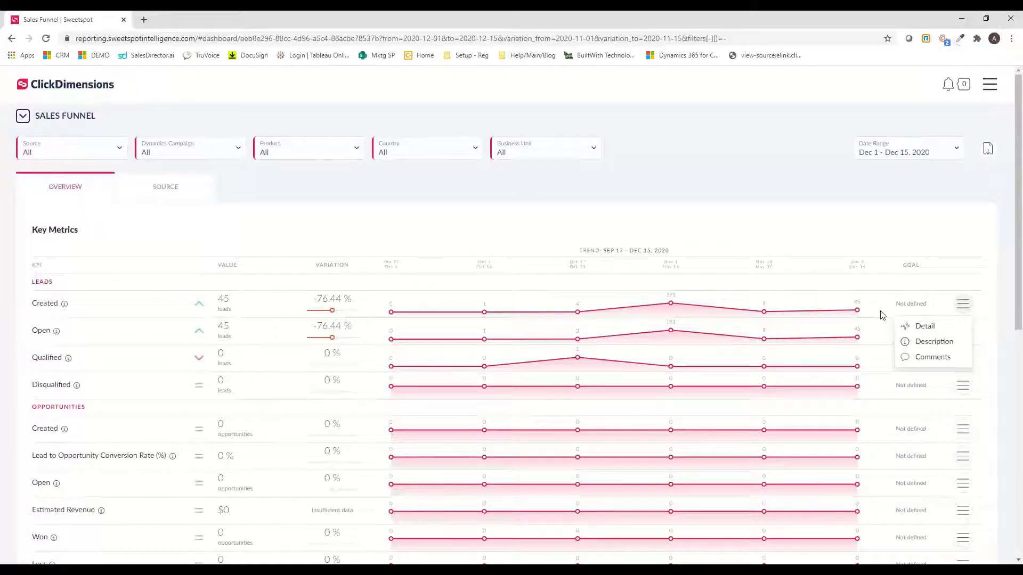
{"action": "left_click", "coordinate": [917, 356]}
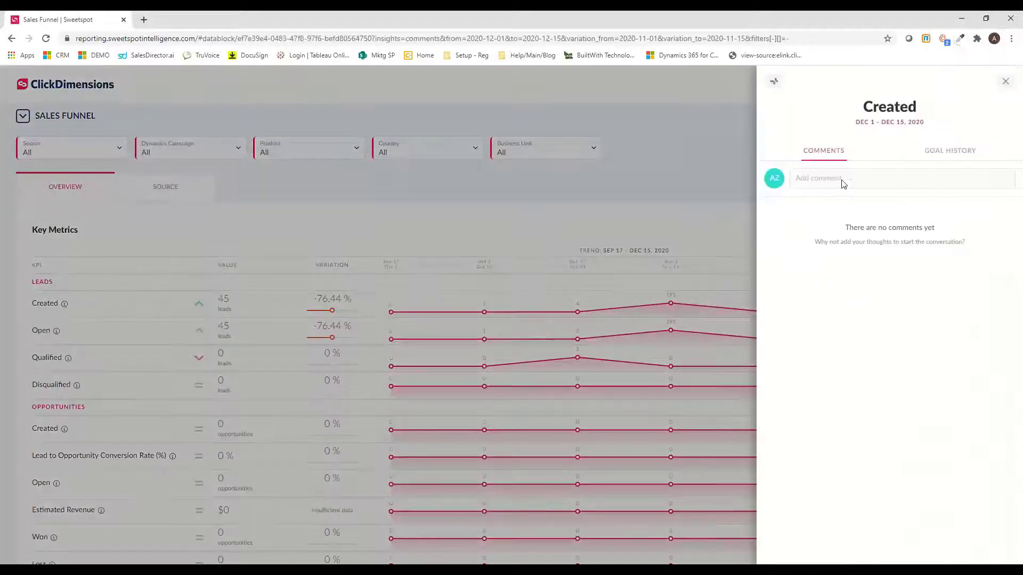
{"action": "left_click", "coordinate": [845, 181]}
{"action": "type", "text": "@sal"}
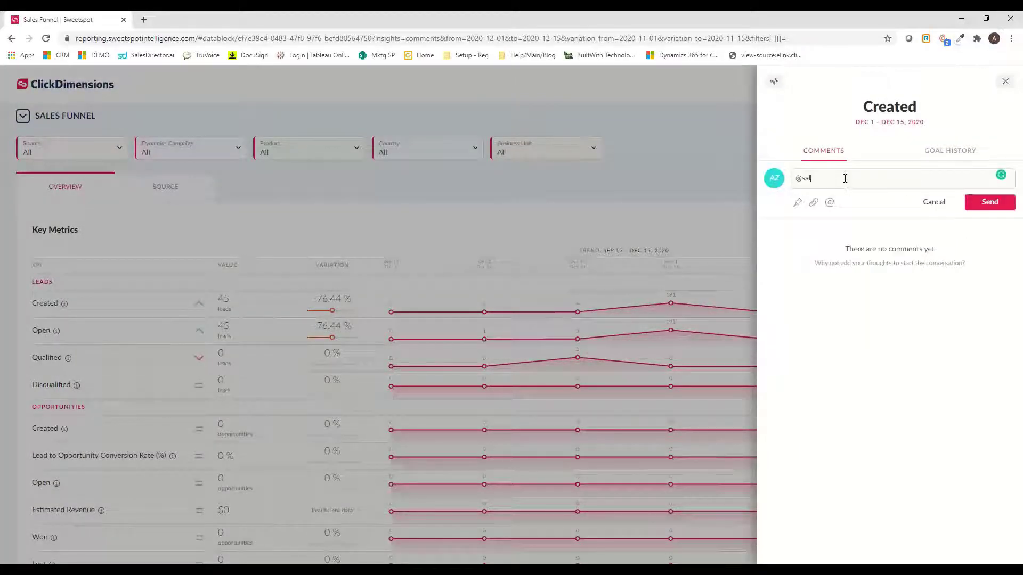
{"action": "type", "text": "es,"}
{"action": "key", "text": "BackSpace"}
{"action": "type", "text": "ho"}
{"action": "key", "text": "BackSpace"}
{"action": "type", "text": "what"}
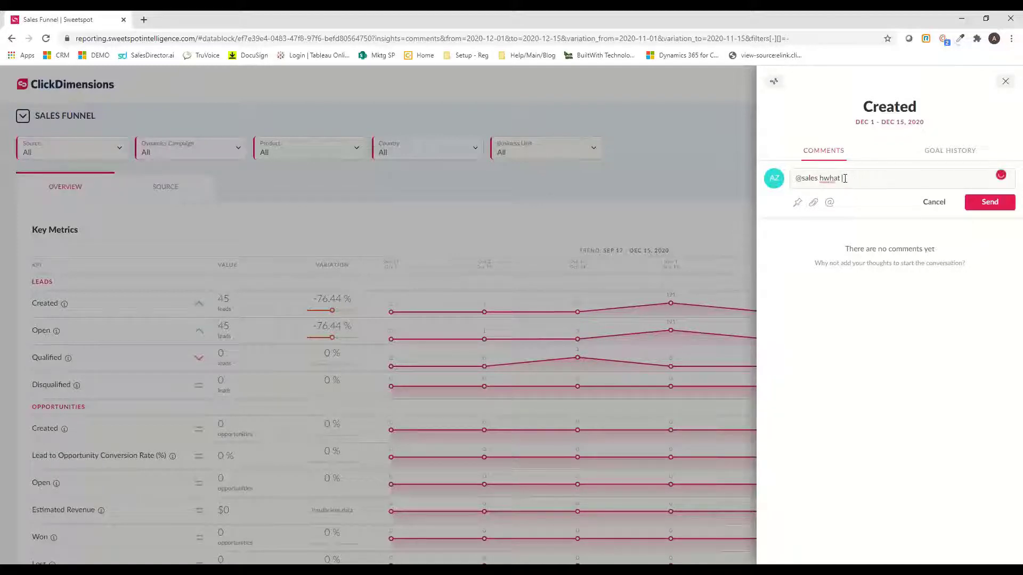
{"action": "key", "text": "BackSpace"}
{"action": "key", "text": "BackSpace"}
{"action": "key", "text": "BackSpace"}
{"action": "key", "text": "BackSpace"}
{"action": "key", "text": "BackSpace"}
{"action": "key", "text": "BackSpace"}
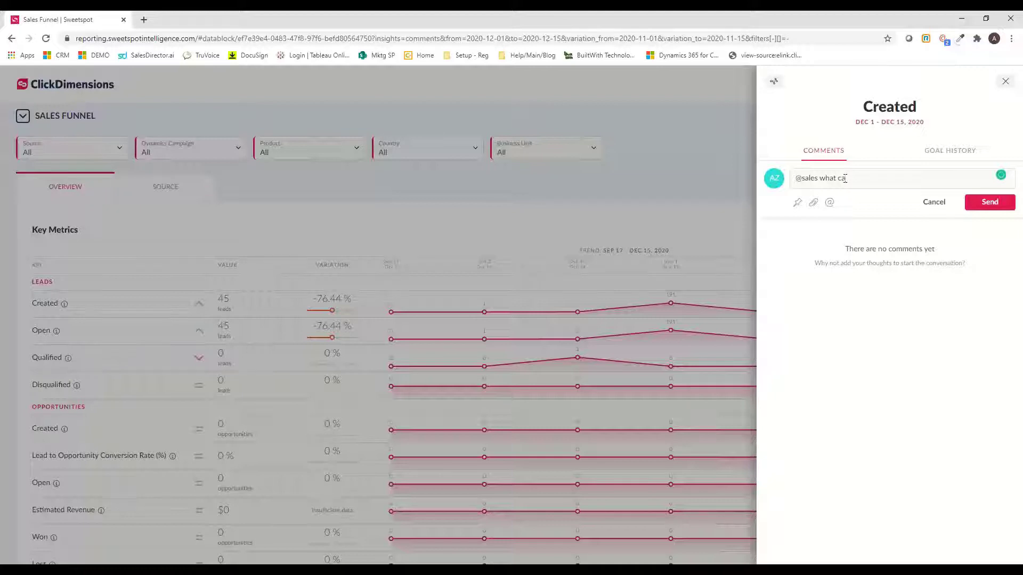
{"action": "type", "text": "what can we do to help"}
{"action": "left_click", "coordinate": [1006, 83]}
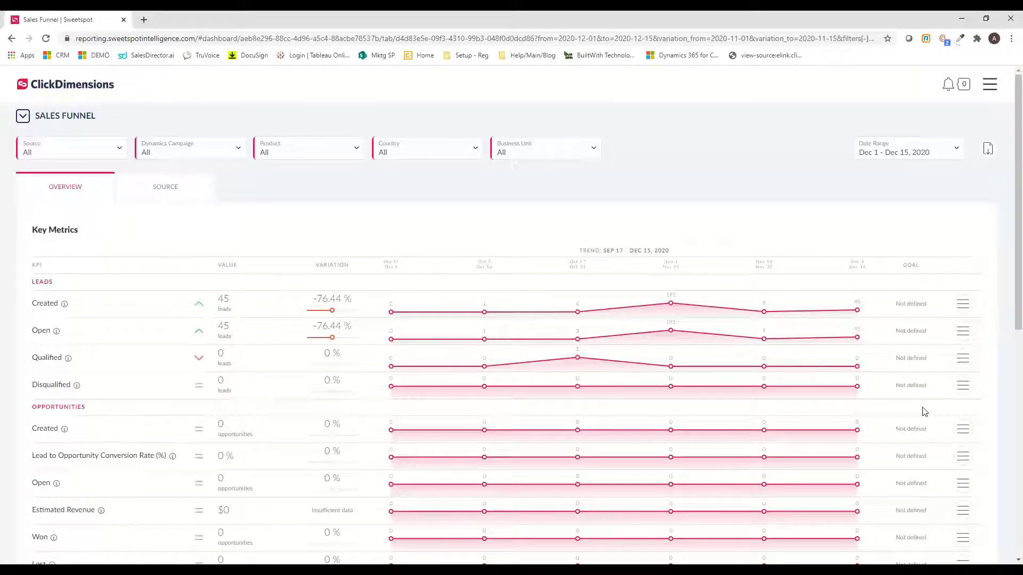
Step: Open the Events dashboard and review its key metrics, especially Leads, and the Detail by Event table
{"action": "left_click", "coordinate": [20, 120]}
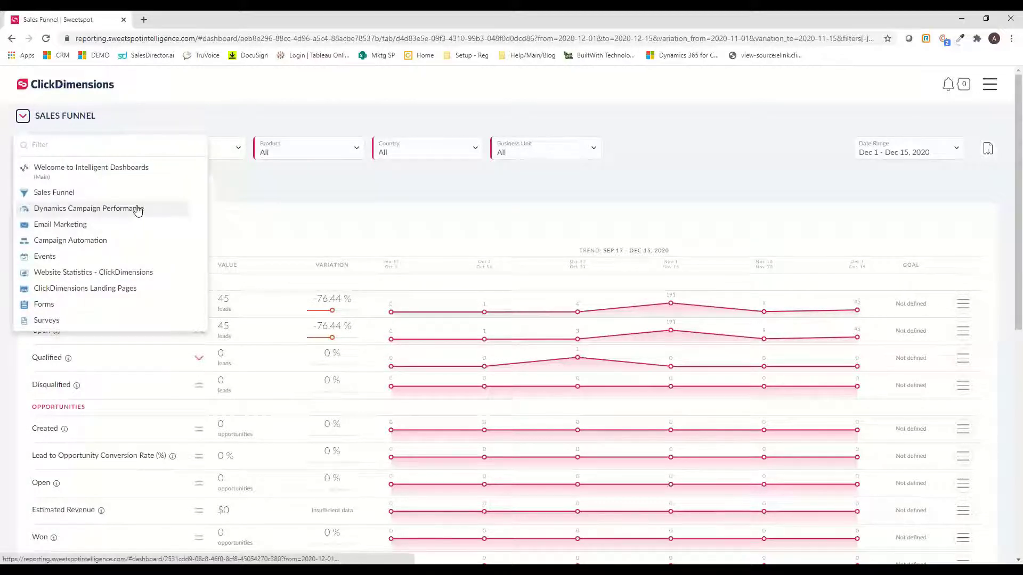
{"action": "left_click", "coordinate": [179, 263]}
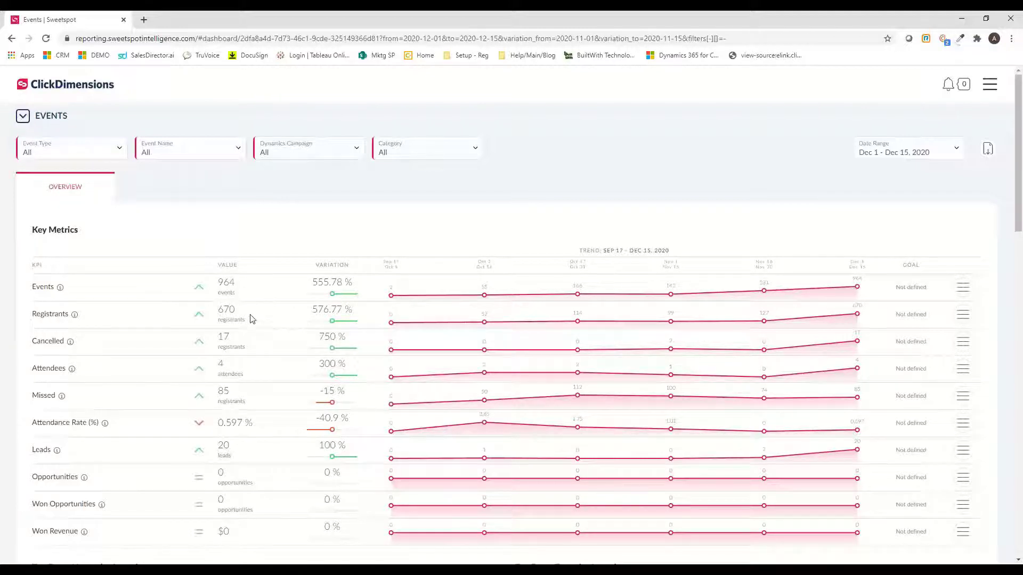
{"action": "scroll", "coordinate": [279, 373], "scroll_direction": "down", "scroll_amount": 1}
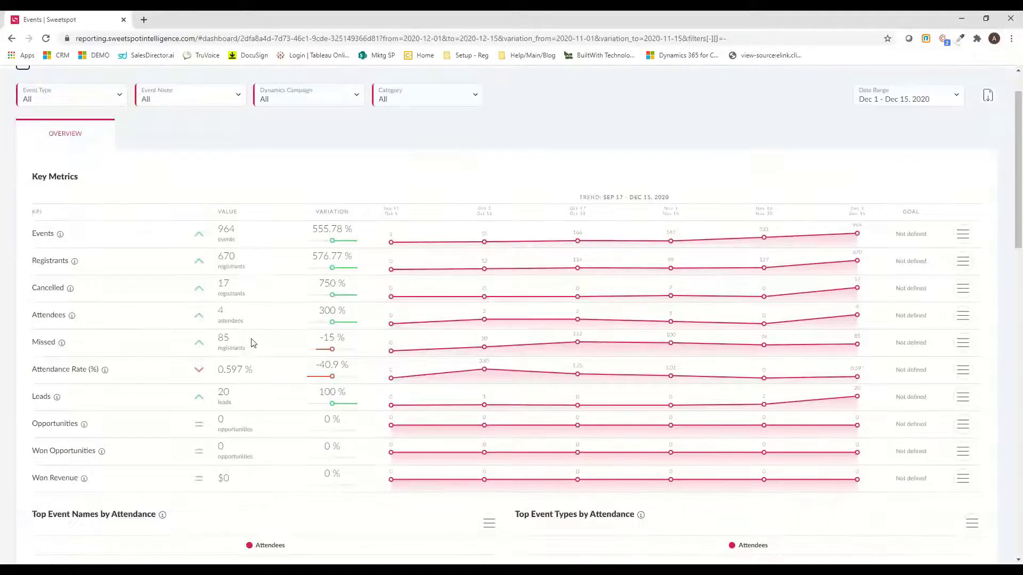
{"action": "left_click_drag", "start_coordinate": [270, 376], "coordinate": [209, 401]}
{"action": "left_click", "coordinate": [288, 379]}
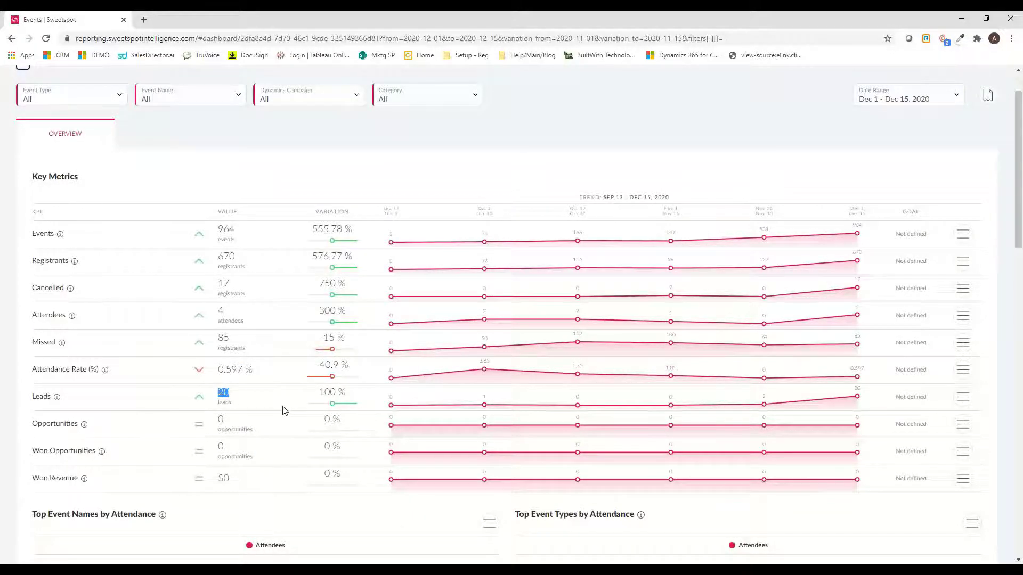
{"action": "scroll", "coordinate": [284, 410], "scroll_direction": "down", "scroll_amount": 11}
{"action": "scroll", "coordinate": [284, 408], "scroll_direction": "down", "scroll_amount": 1}
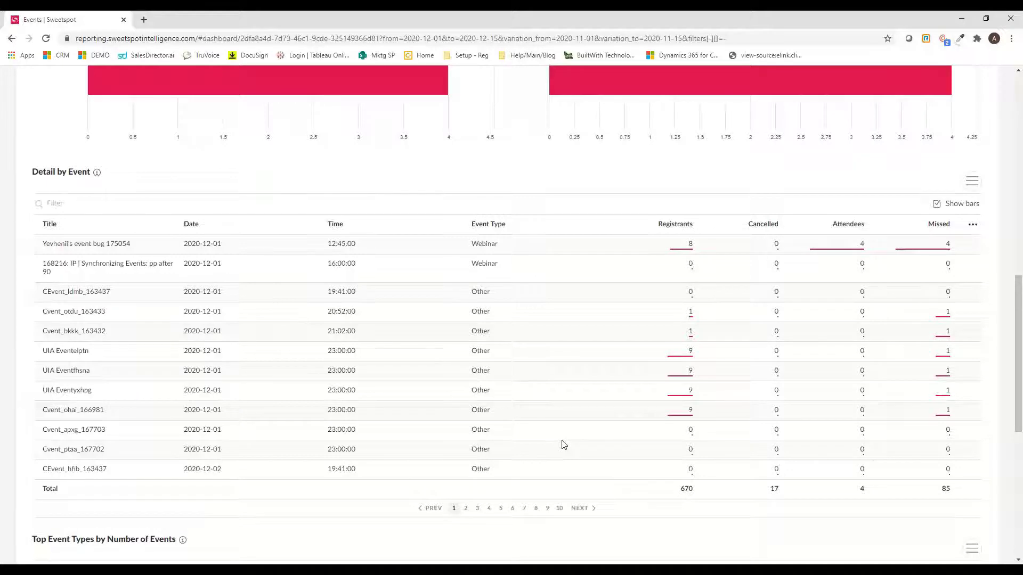
{"action": "scroll", "coordinate": [564, 444], "scroll_direction": "up", "scroll_amount": 12}
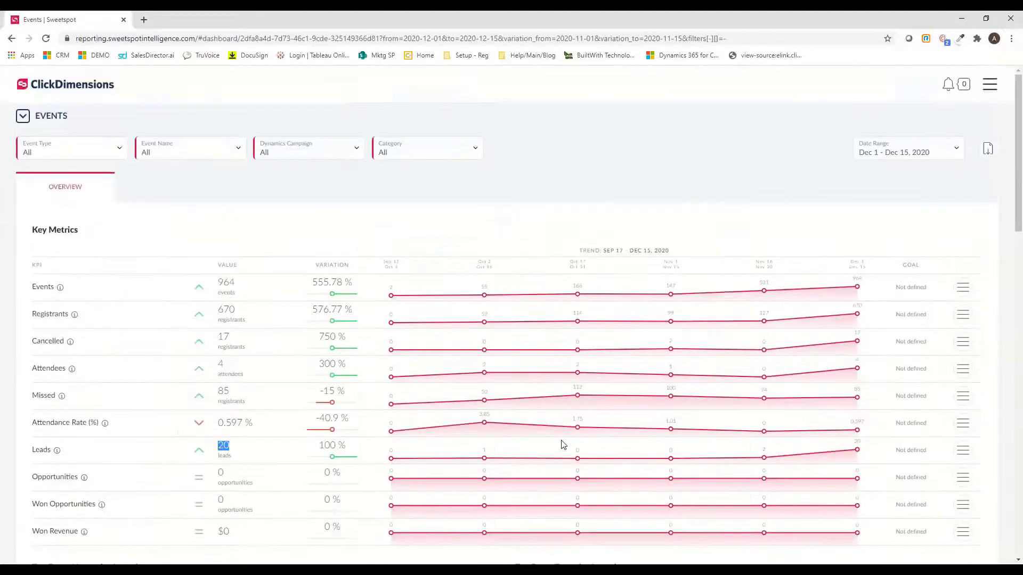
Step: Filter the Events dashboard to the Webinar event type only and review its attendance charts, event details and key metrics
{"action": "left_click", "coordinate": [119, 150]}
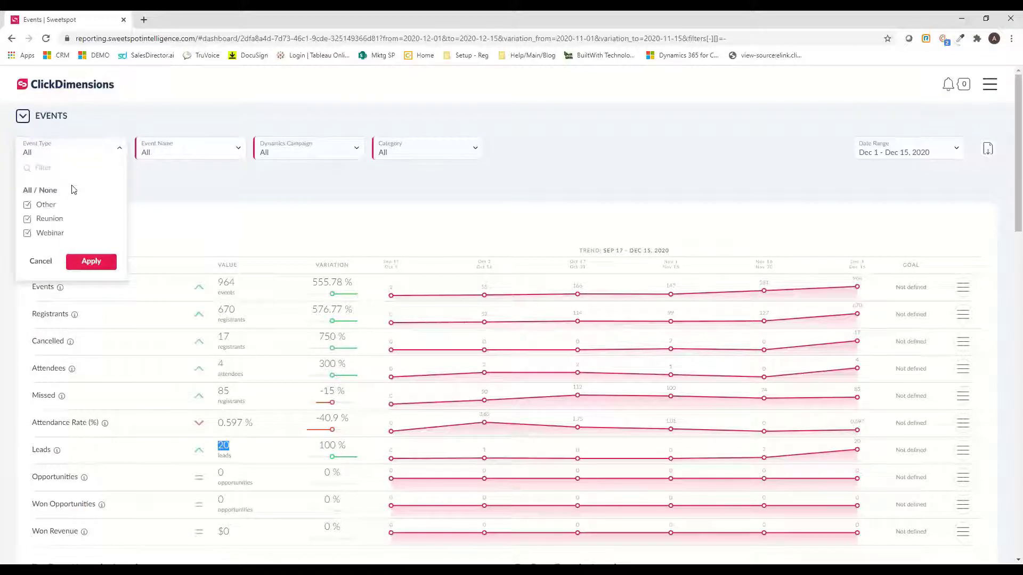
{"action": "left_click", "coordinate": [27, 219]}
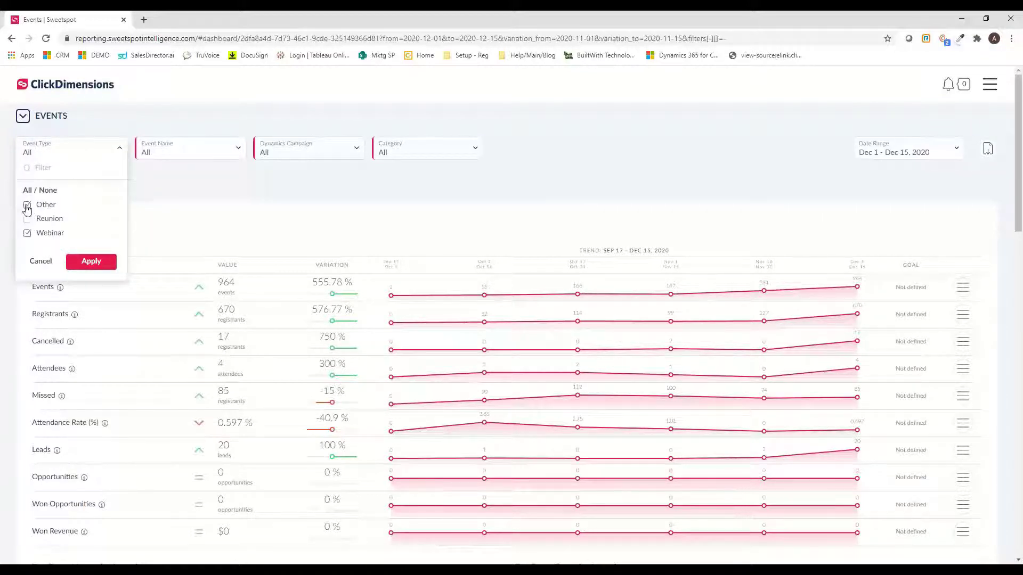
{"action": "left_click", "coordinate": [27, 204]}
{"action": "left_click", "coordinate": [92, 262]}
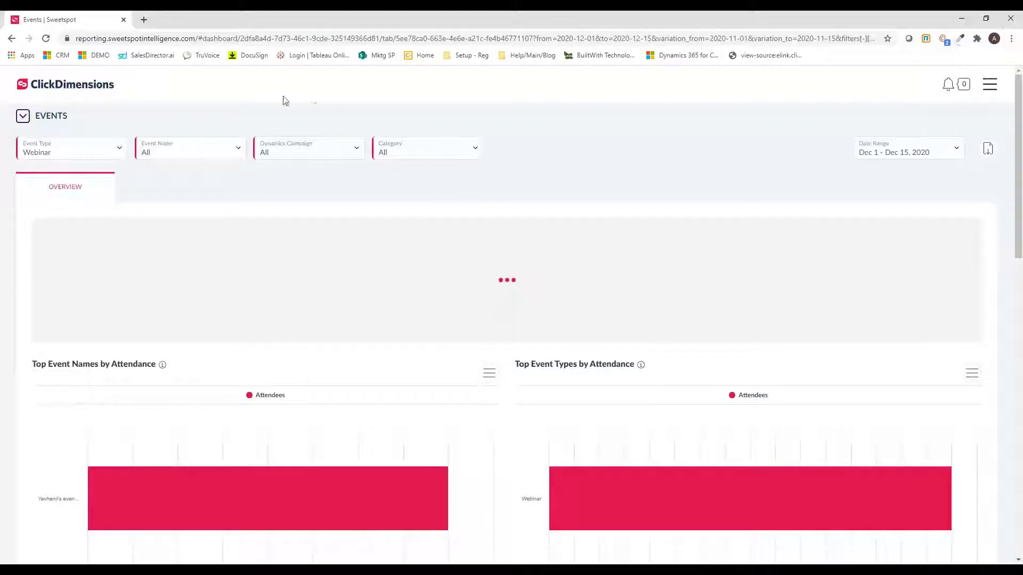
{"action": "scroll", "coordinate": [258, 306], "scroll_direction": "down", "scroll_amount": 4}
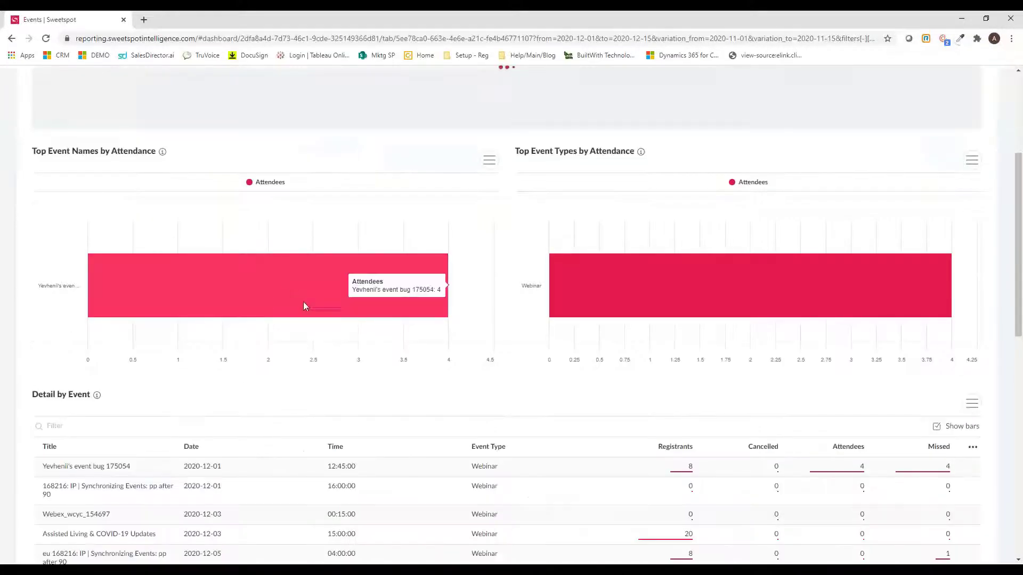
{"action": "scroll", "coordinate": [343, 325], "scroll_direction": "down", "scroll_amount": 2}
{"action": "scroll", "coordinate": [349, 297], "scroll_direction": "up", "scroll_amount": 4}
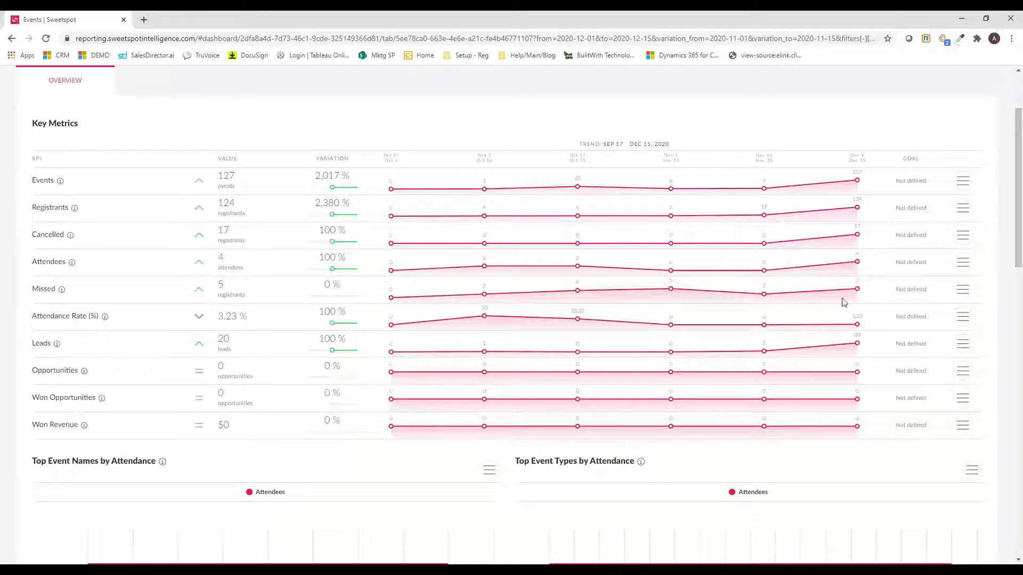
Step: View the Attendance Rate (%) metric's detail and its download options, and return to the Events dashboard
{"action": "left_click", "coordinate": [961, 317]}
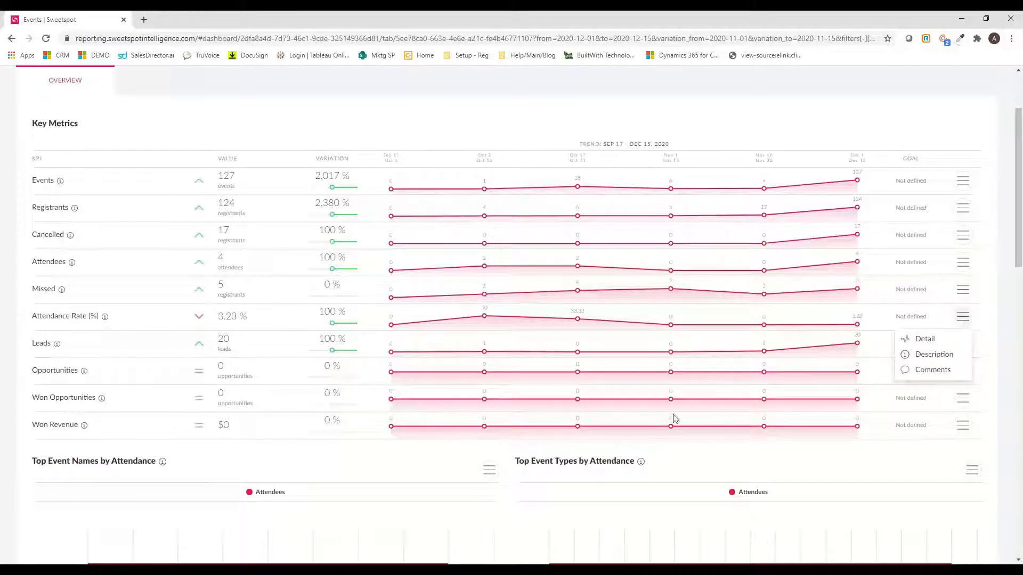
{"action": "left_click", "coordinate": [906, 340]}
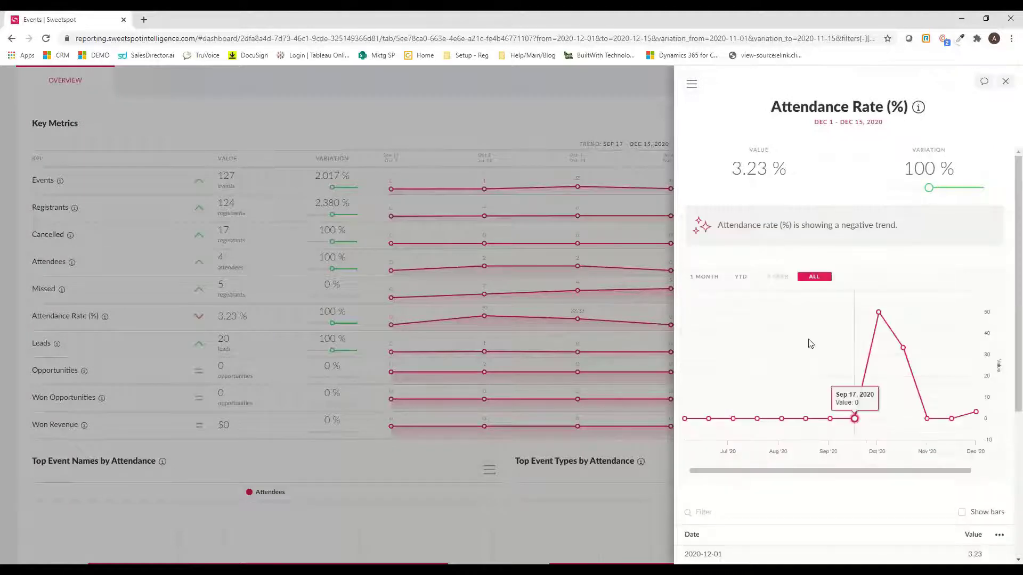
{"action": "left_click", "coordinate": [691, 84]}
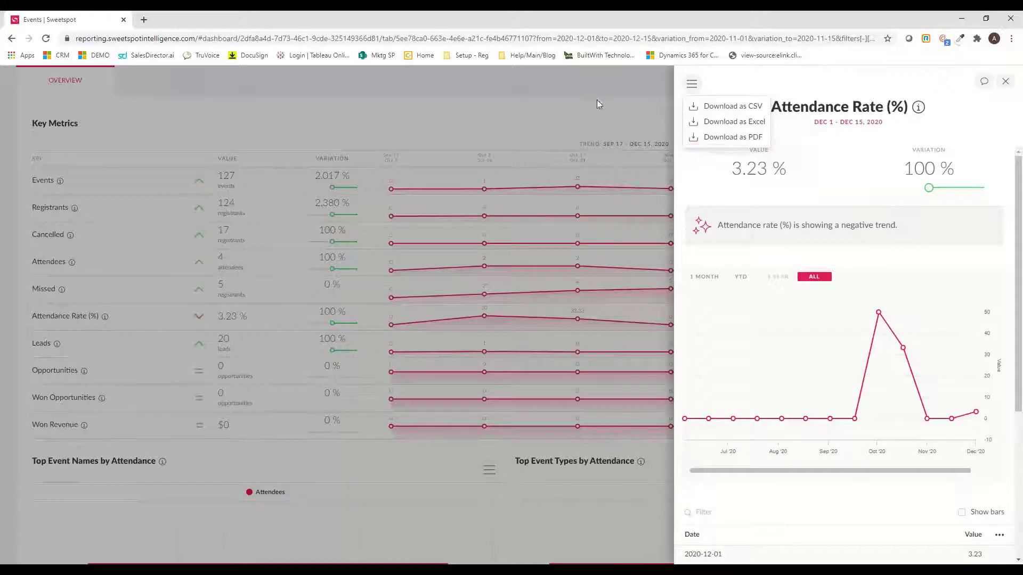
{"action": "left_click", "coordinate": [626, 158]}
{"action": "scroll", "coordinate": [513, 144], "scroll_direction": "up", "scroll_amount": 2}
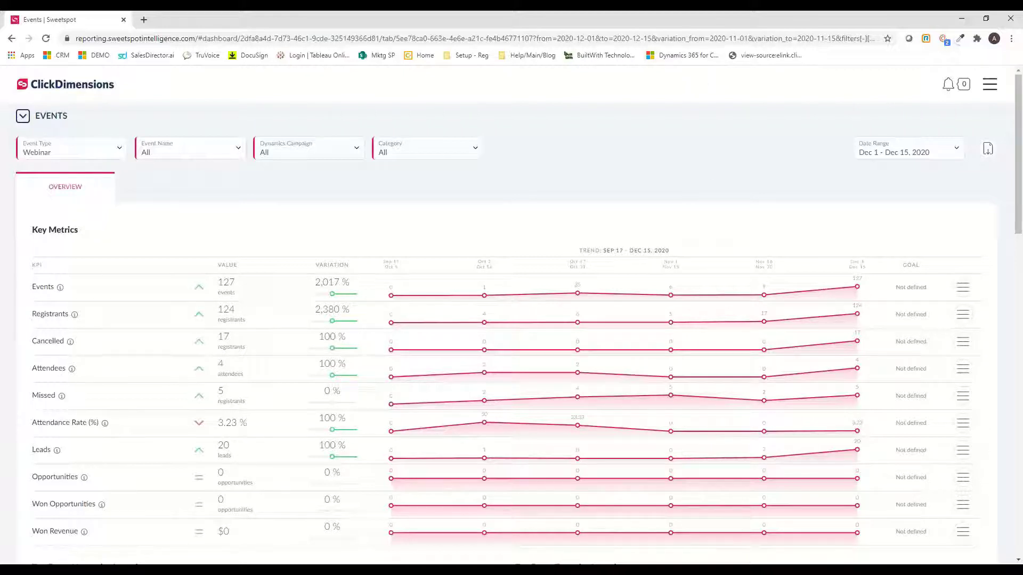
Step: Start a new scheduled export from the account's Scheduled Exports page
{"action": "left_click", "coordinate": [993, 94]}
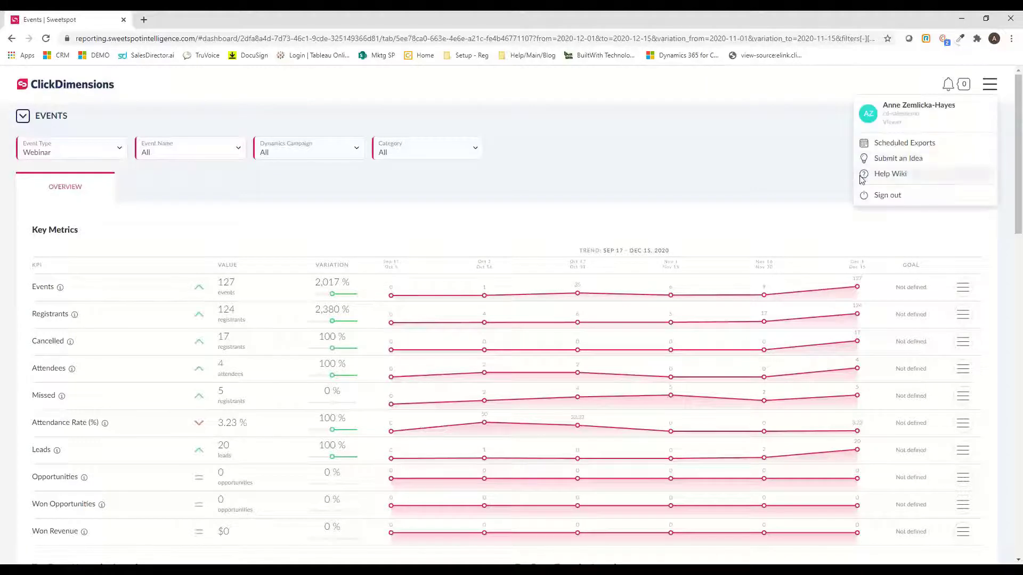
{"action": "left_click", "coordinate": [958, 149]}
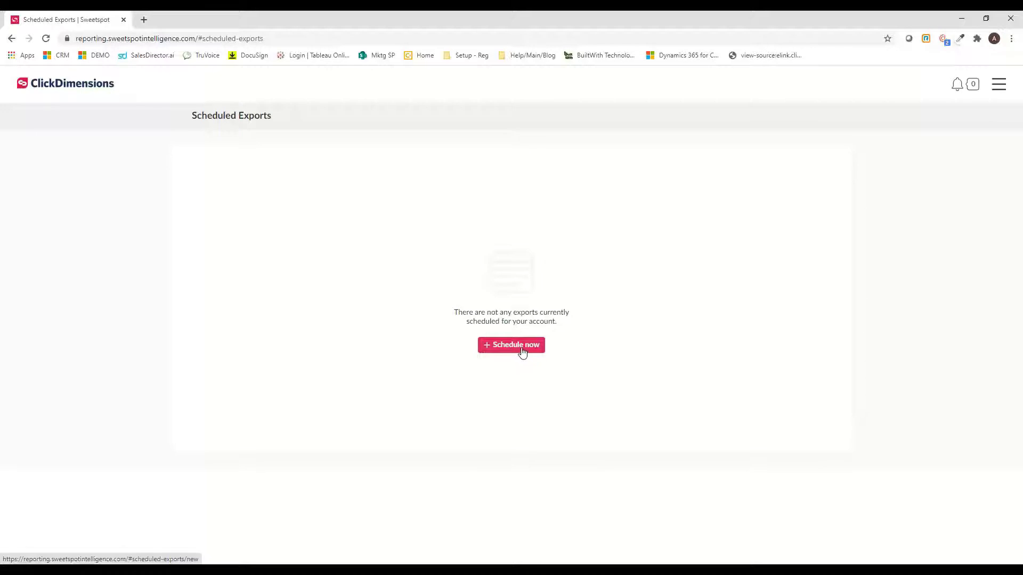
{"action": "left_click", "coordinate": [506, 349]}
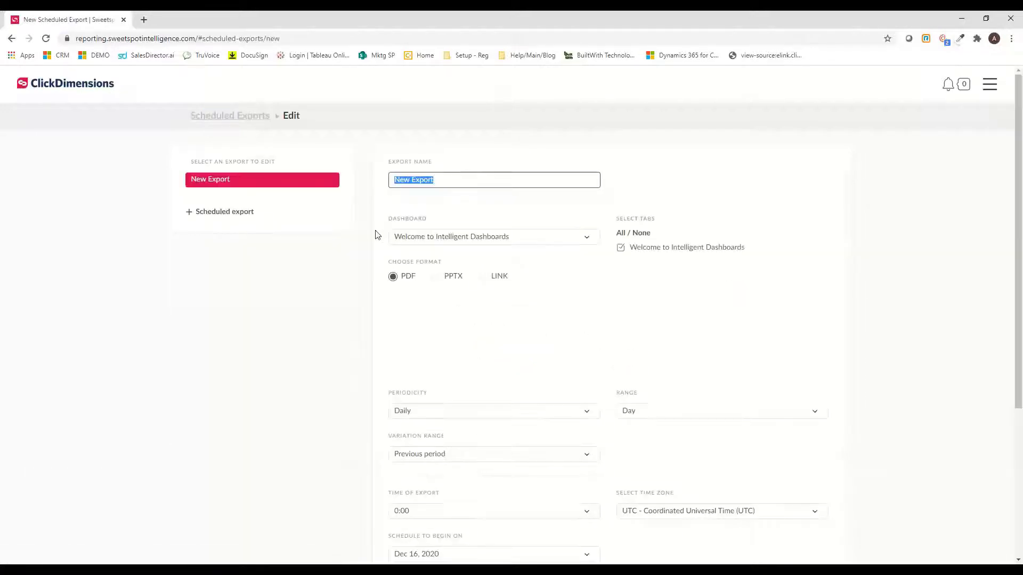
{"action": "scroll", "coordinate": [451, 279], "scroll_direction": "down", "scroll_amount": 2}
{"action": "scroll", "coordinate": [450, 279], "scroll_direction": "down", "scroll_amount": 2}
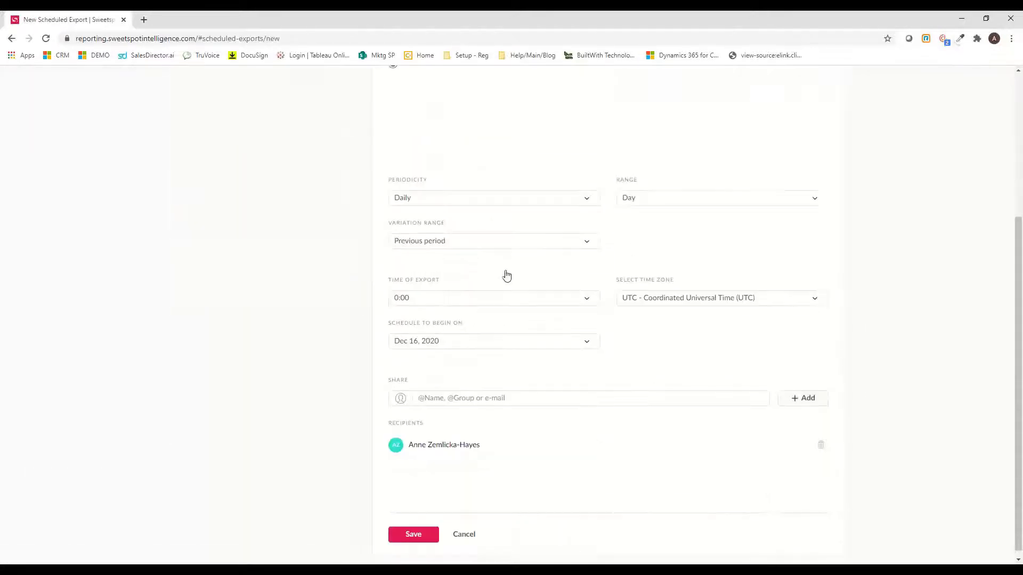
Step: Set the new export's periodicity to Weekly and its range to Month to date
{"action": "left_click", "coordinate": [587, 199]}
{"action": "left_click", "coordinate": [554, 213]}
{"action": "left_click", "coordinate": [692, 199]}
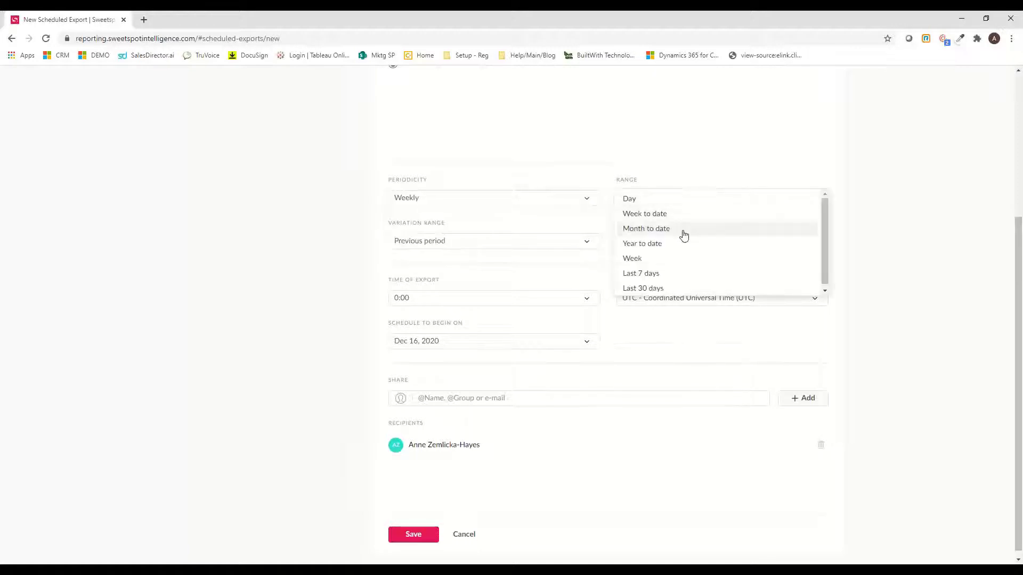
{"action": "left_click", "coordinate": [683, 233]}
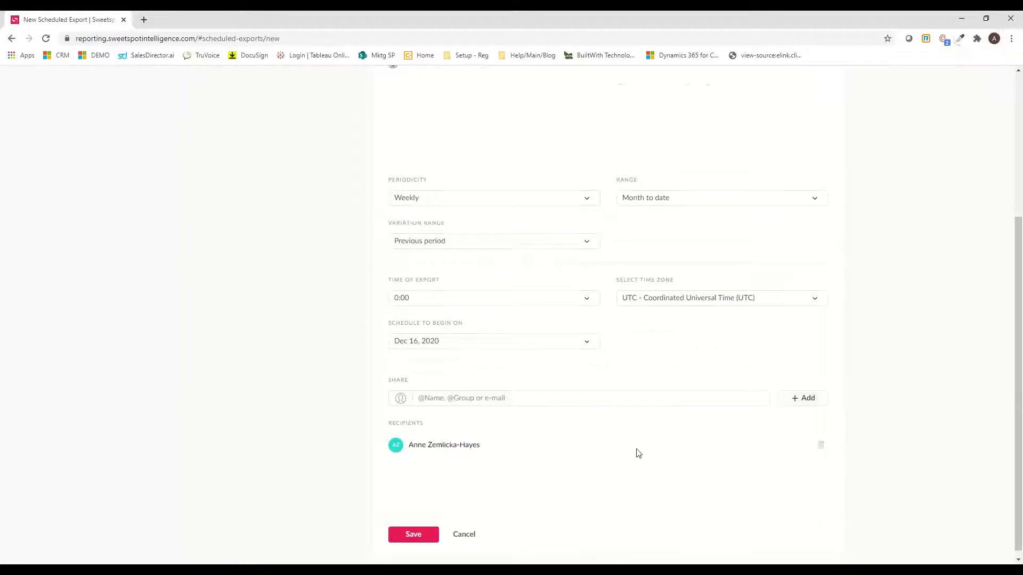
{"action": "scroll", "coordinate": [639, 450], "scroll_direction": "up", "scroll_amount": 4}
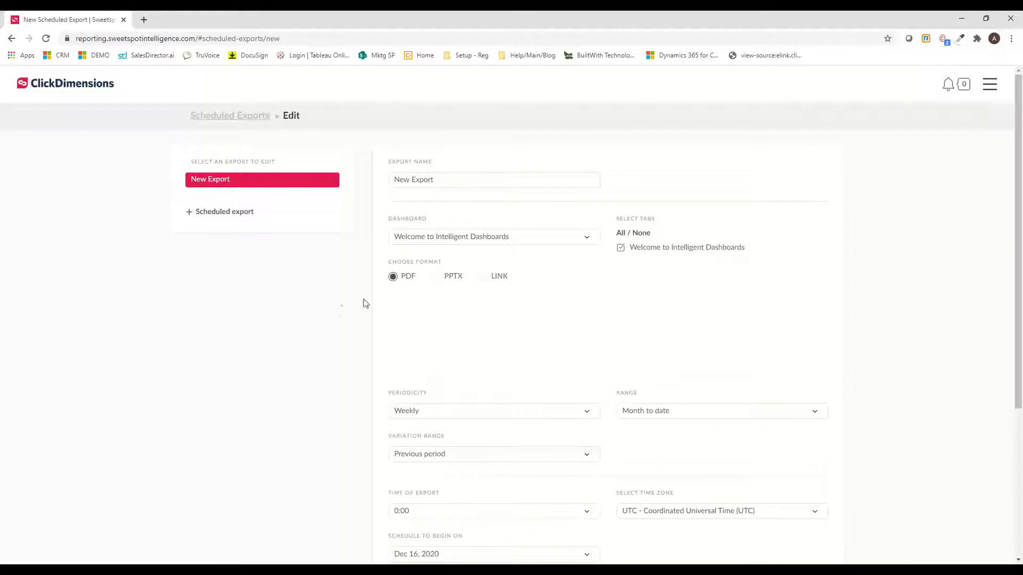
Step: Choose PPTX as the new export's format and minimize the dashboard window without saving the export
{"action": "left_click", "coordinate": [436, 277]}
{"action": "left_click_drag", "start_coordinate": [466, 280], "coordinate": [445, 284]}
{"action": "left_click", "coordinate": [467, 283]}
{"action": "left_click", "coordinate": [961, 18]}
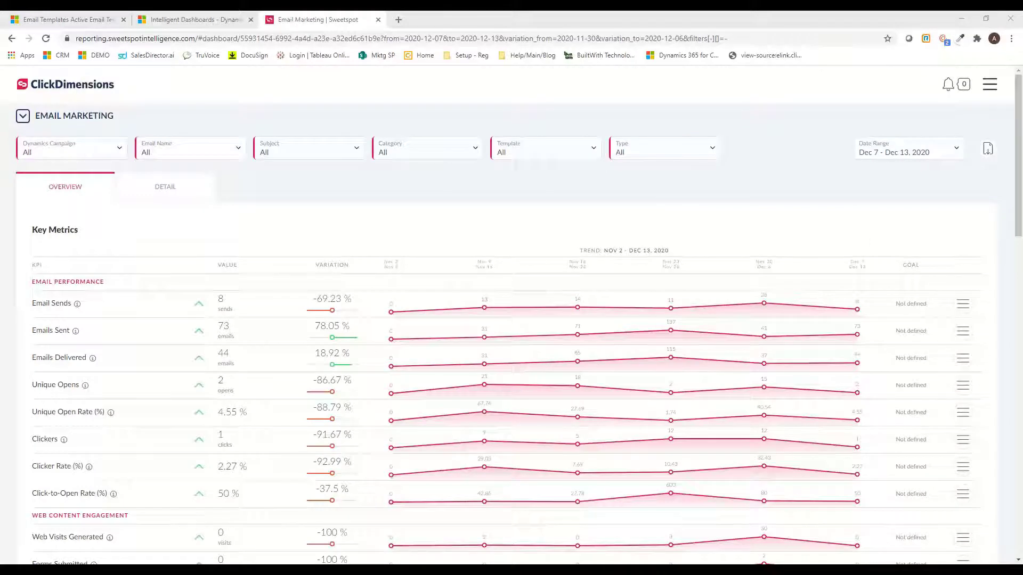
Step: Close the Email Marketing dashboard and open the email templates in the Messaging area of Dynamics 365
{"action": "left_click", "coordinate": [379, 21]}
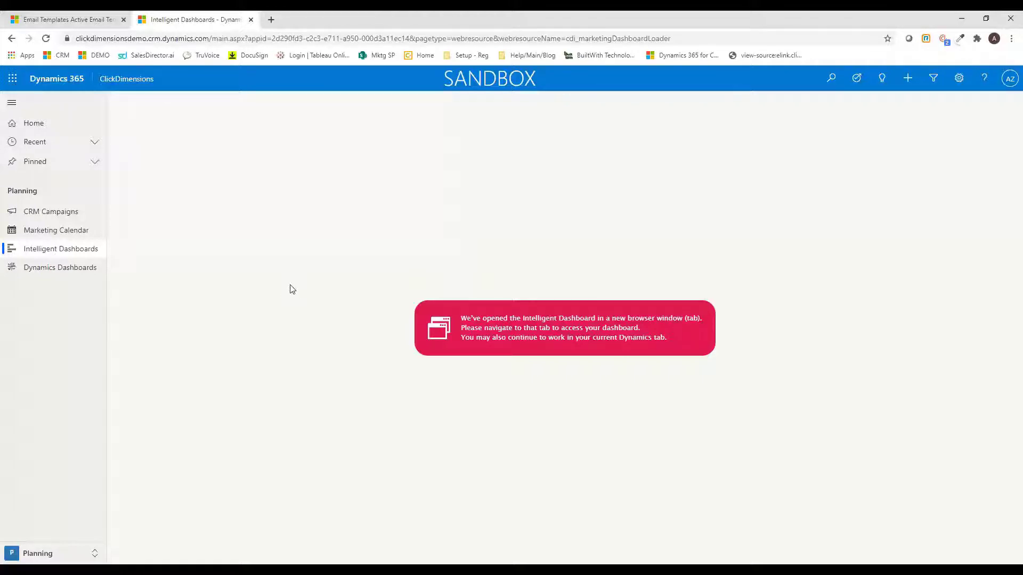
{"action": "left_click", "coordinate": [102, 557]}
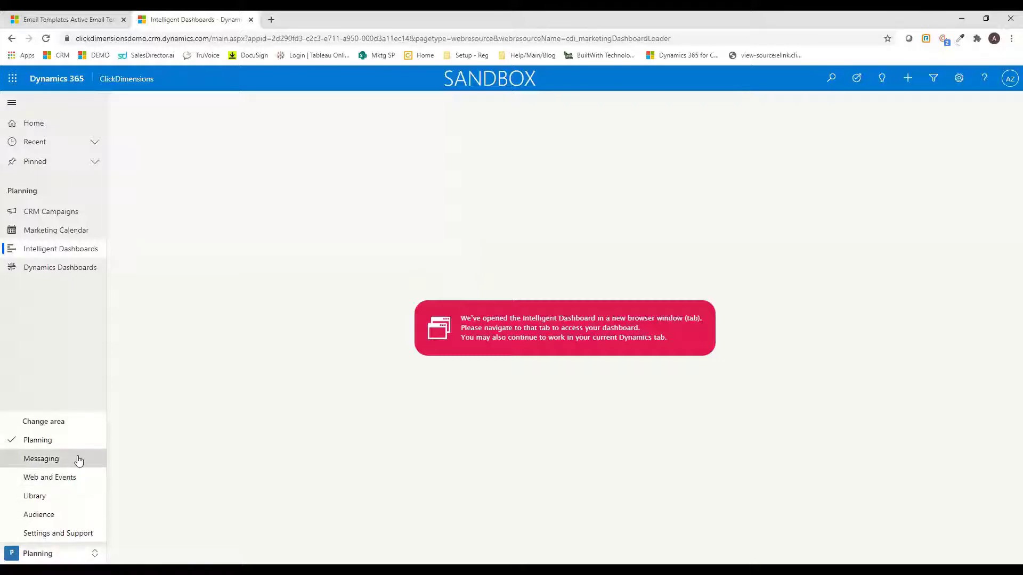
{"action": "left_click", "coordinate": [78, 459]}
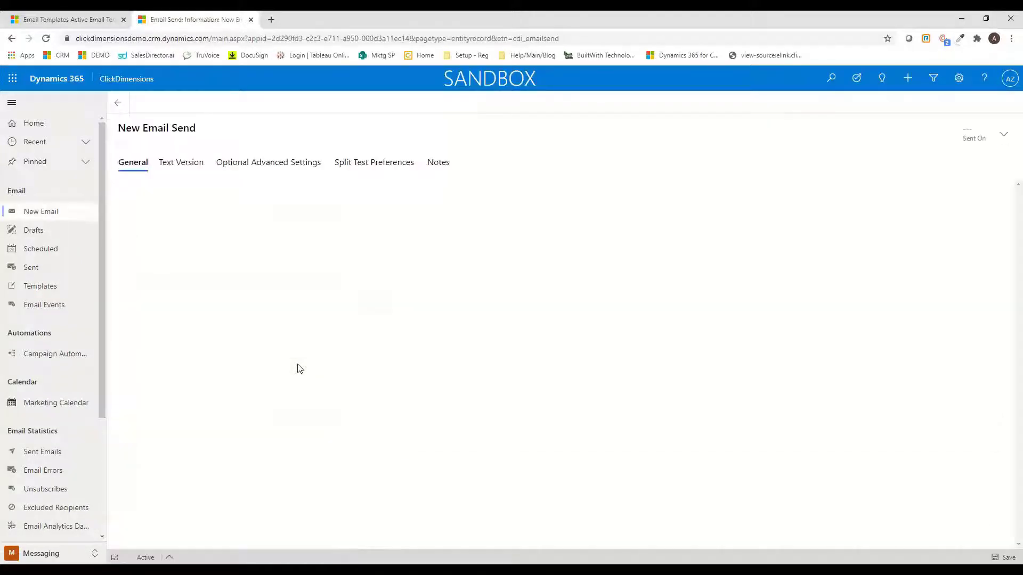
{"action": "left_click", "coordinate": [46, 286]}
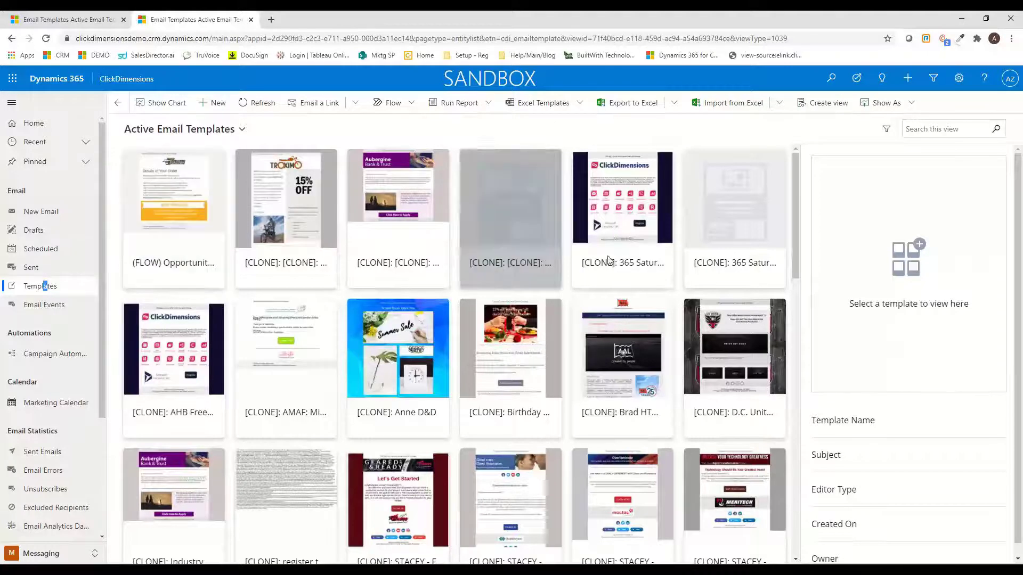
Step: Search the active email templates by the template owner's first name
{"action": "left_click", "coordinate": [964, 129]}
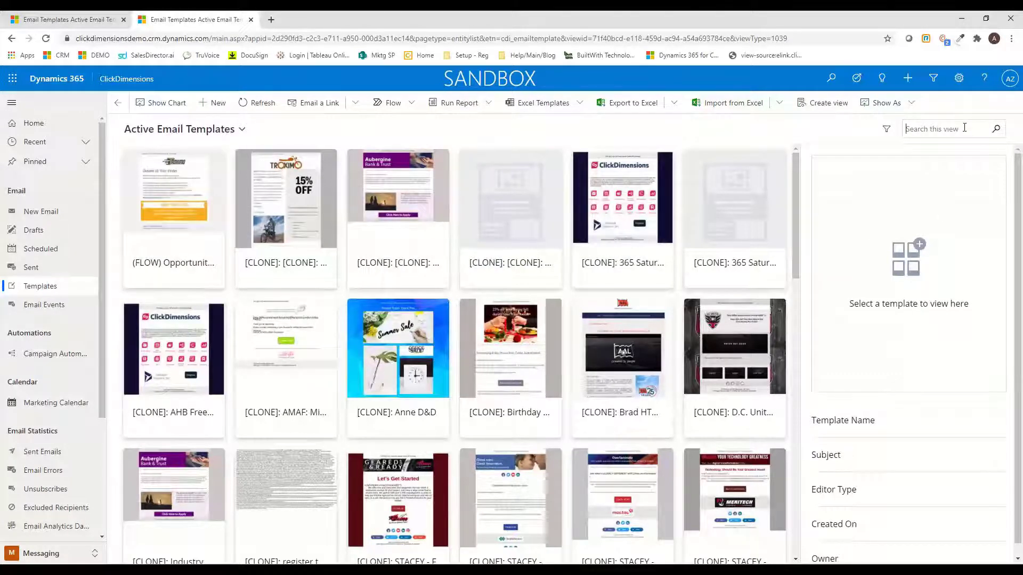
{"action": "left_click", "coordinate": [255, 216]}
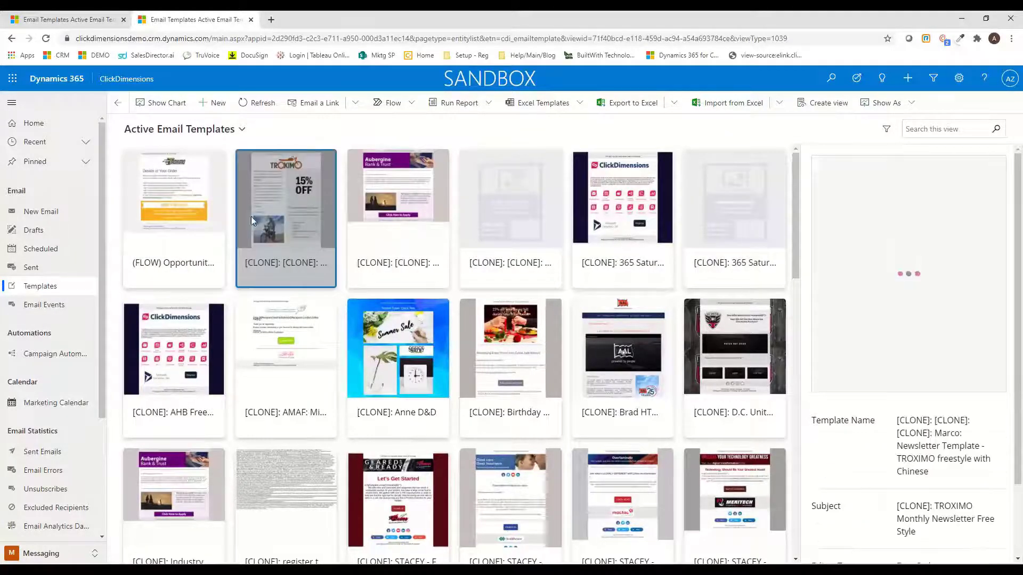
{"action": "left_click", "coordinate": [941, 131]}
{"action": "type", "text": "anne"}
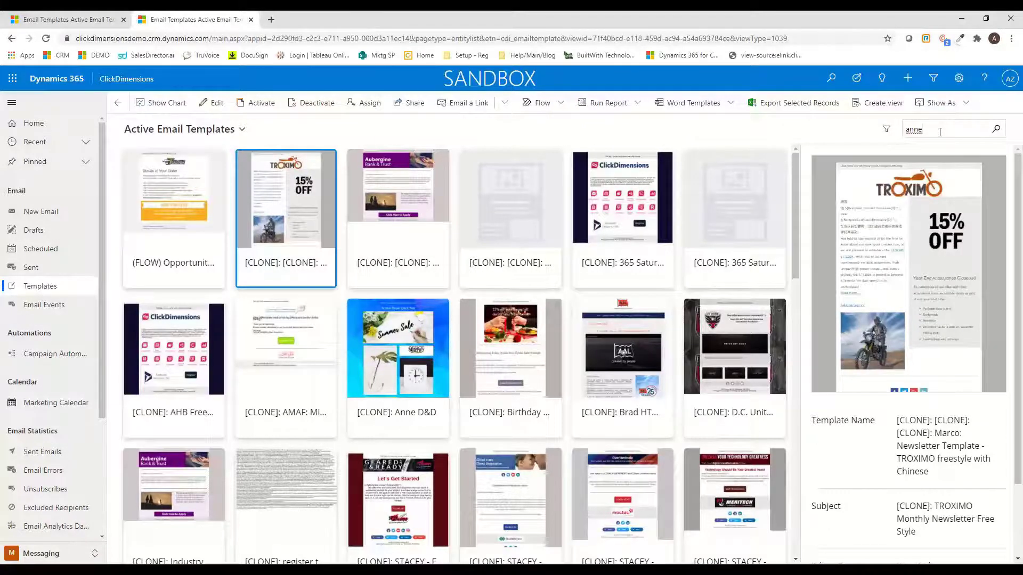
{"action": "key", "text": "Return"}
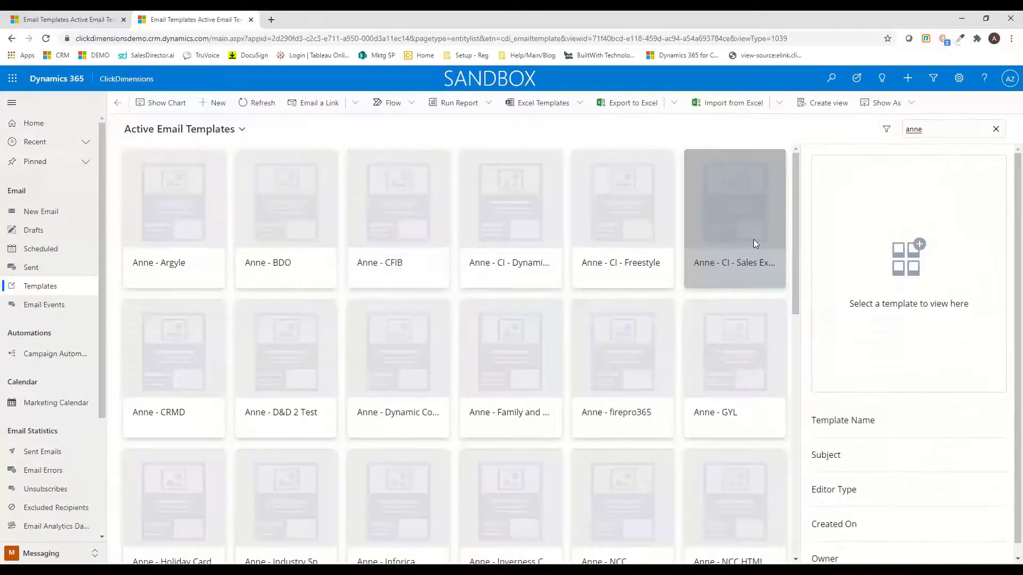
Step: Find the Holiday Card template among the search results, preview it and open its record
{"action": "scroll", "coordinate": [748, 237], "scroll_direction": "down", "scroll_amount": 7}
{"action": "scroll", "coordinate": [734, 235], "scroll_direction": "up", "scroll_amount": 7}
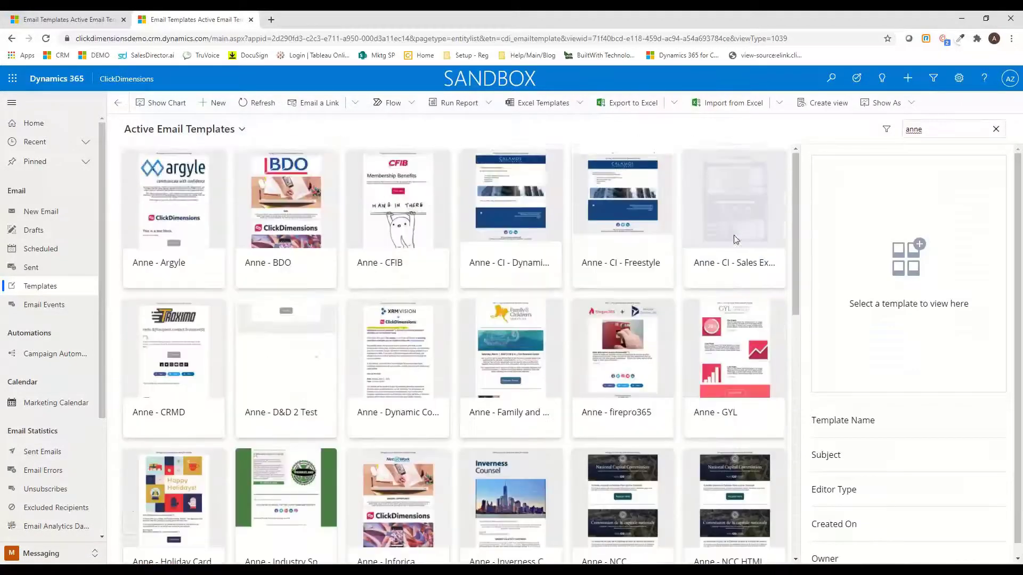
{"action": "scroll", "coordinate": [734, 235], "scroll_direction": "down", "scroll_amount": 4}
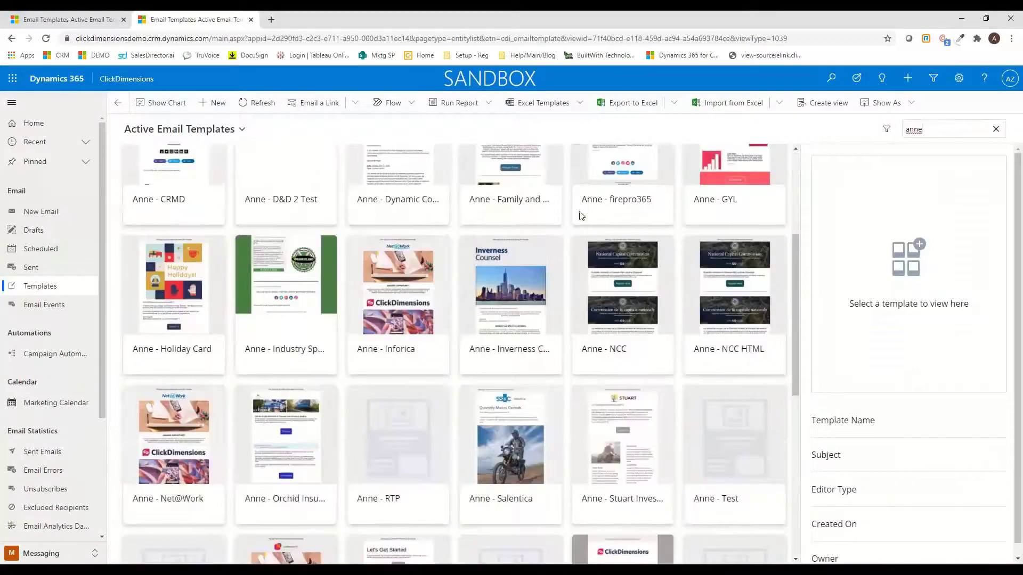
{"action": "left_click", "coordinate": [157, 309]}
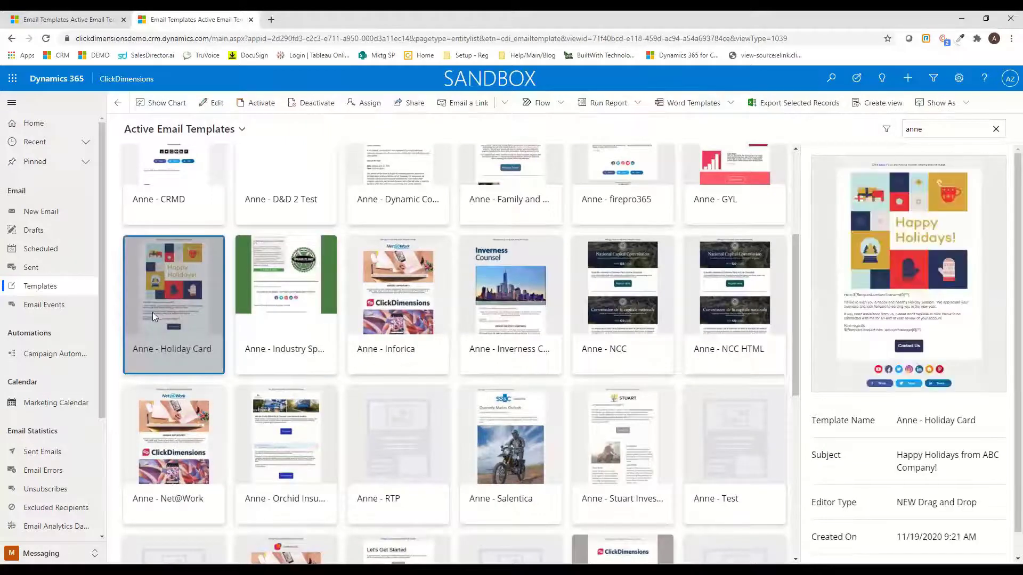
{"action": "double_click", "coordinate": [185, 294]}
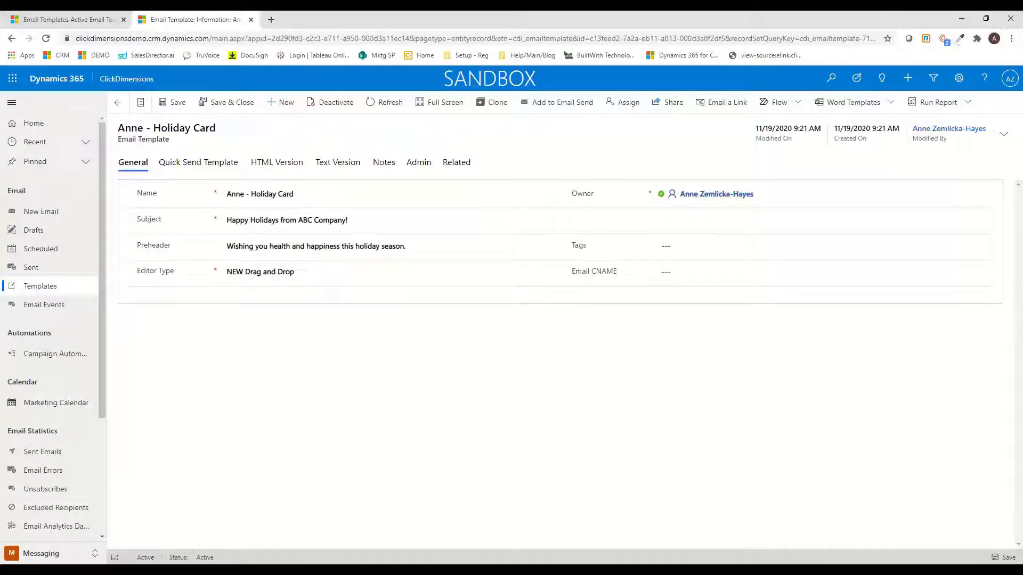
Step: Switch to the PowerPoint slide show and view the Holiday Card Best Practices slide
{"action": "left_click", "coordinate": [353, 570]}
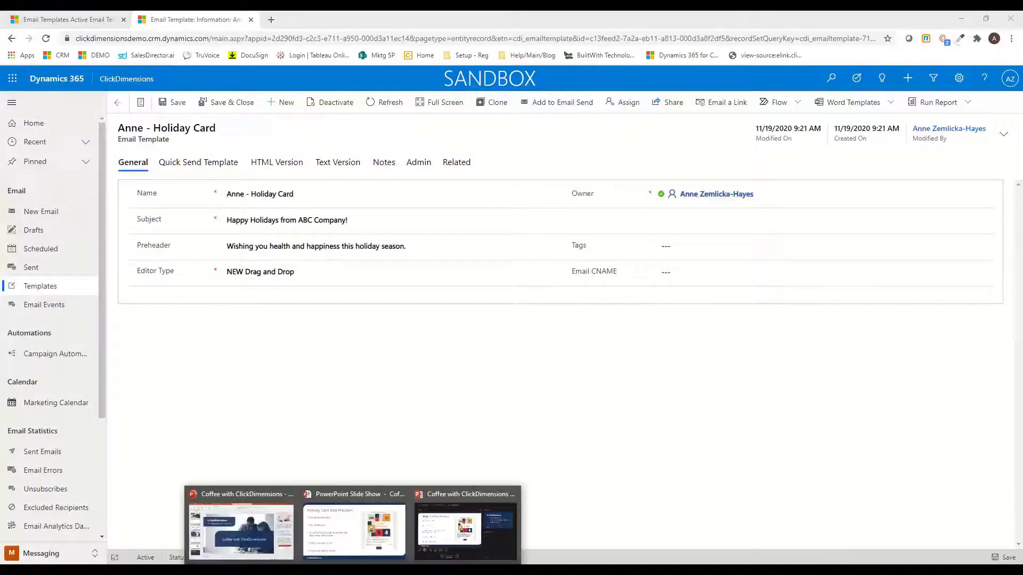
{"action": "left_click", "coordinate": [342, 537]}
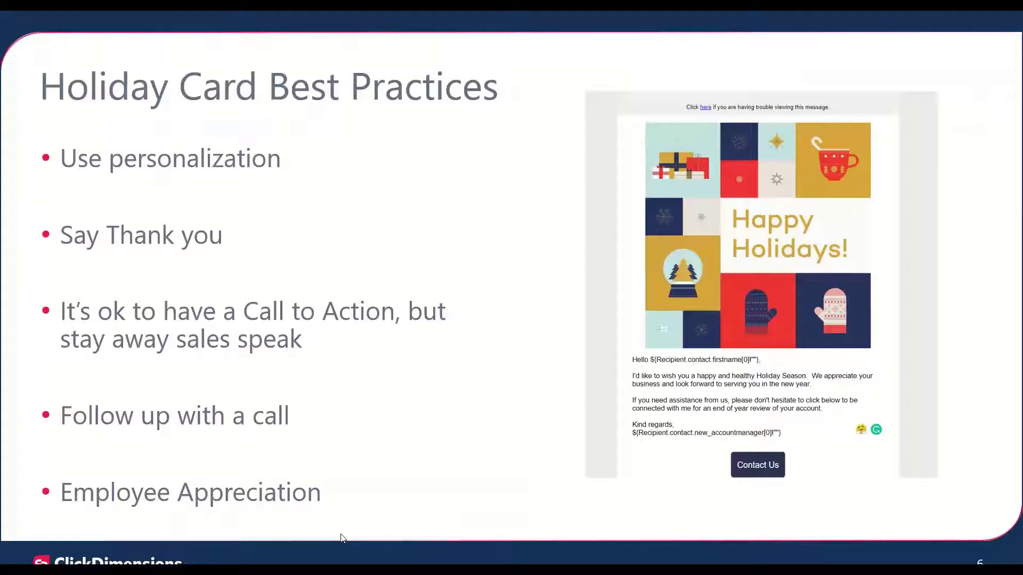
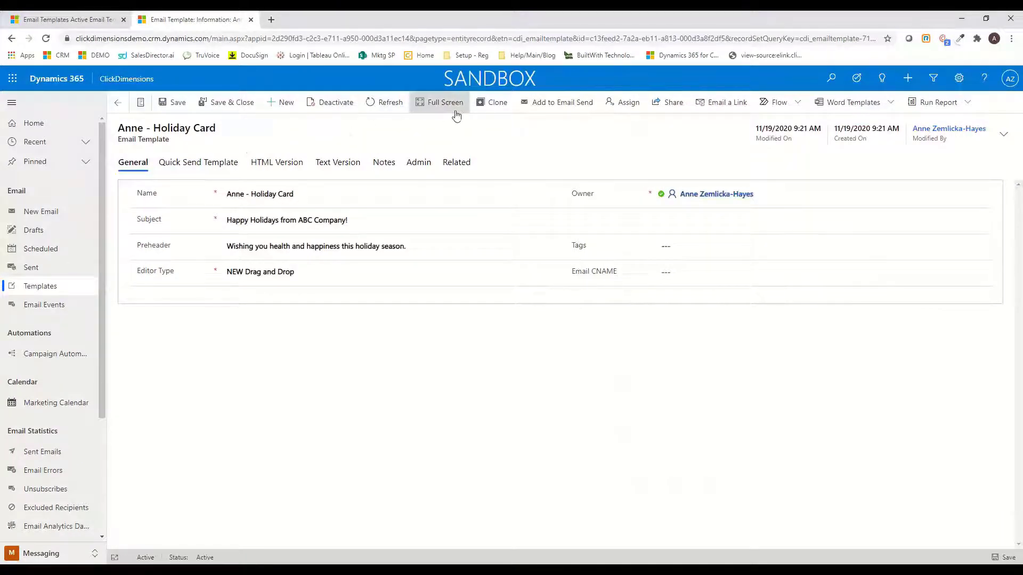
Step: Open the Holiday Card template in the full-screen drag-and-drop designer and place the cursor in the greeting line of its message text block
{"action": "left_click", "coordinate": [441, 104]}
{"action": "left_click_drag", "start_coordinate": [375, 24], "coordinate": [538, 38]}
{"action": "left_click", "coordinate": [689, 35]}
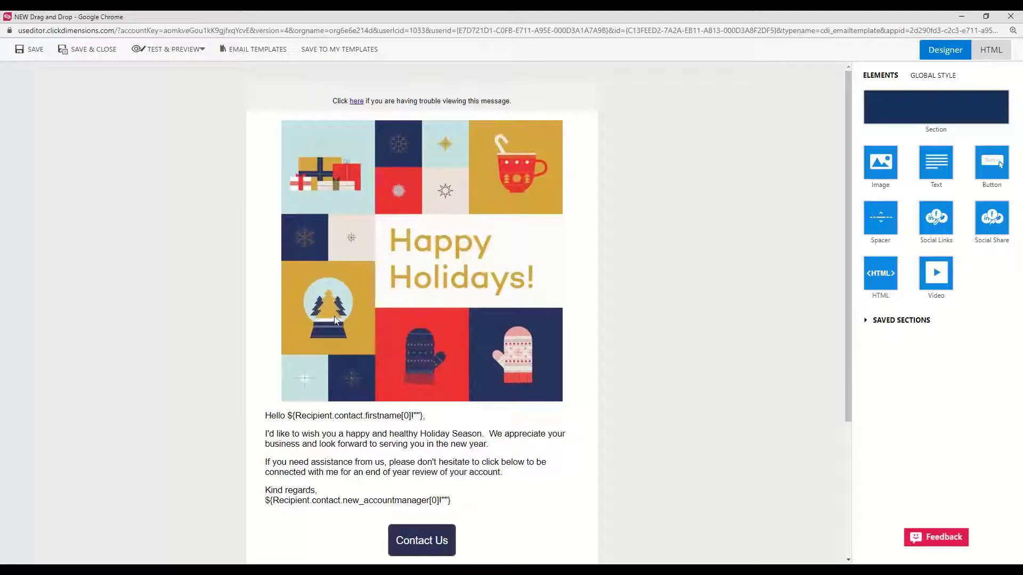
{"action": "scroll", "coordinate": [335, 320], "scroll_direction": "down", "scroll_amount": 2}
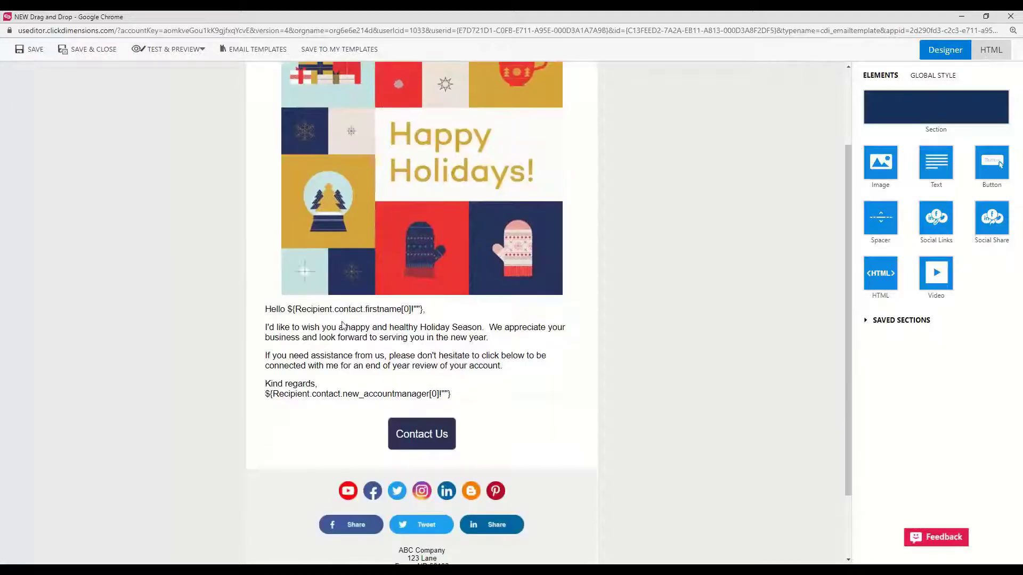
{"action": "left_click", "coordinate": [419, 313]}
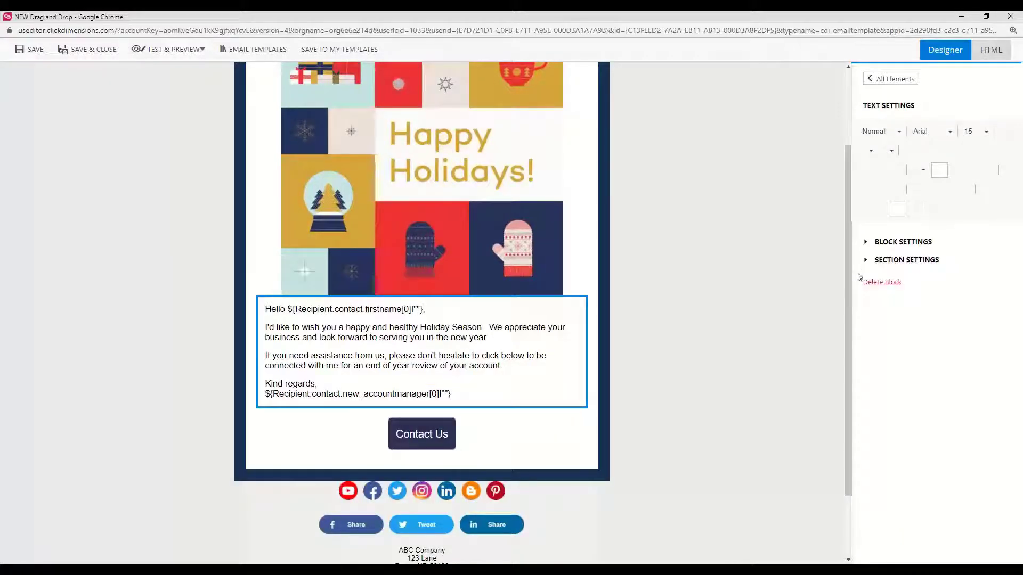
Step: Insert a Contact personalization for the First Name field at the cursor in the greeting line, then deselect the text block
{"action": "left_click", "coordinate": [864, 172]}
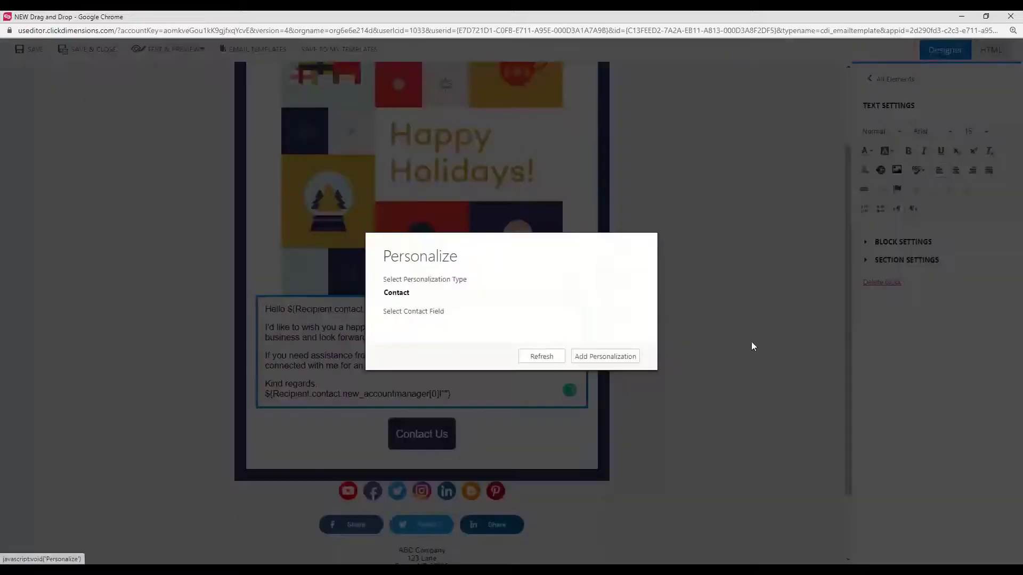
{"action": "left_click", "coordinate": [446, 324]}
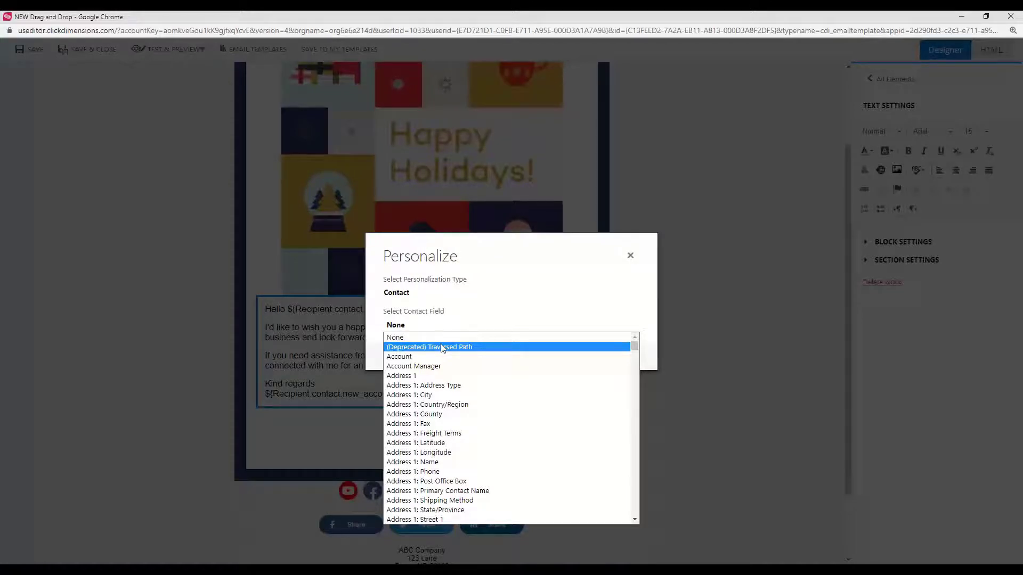
{"action": "type", "text": "first"}
{"action": "key", "text": "Return"}
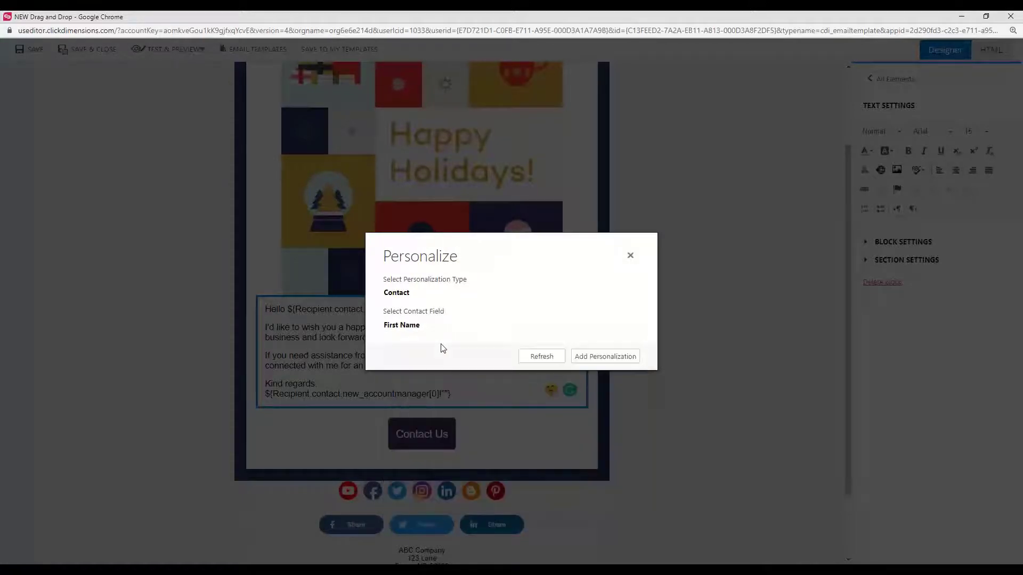
{"action": "left_click", "coordinate": [605, 356]}
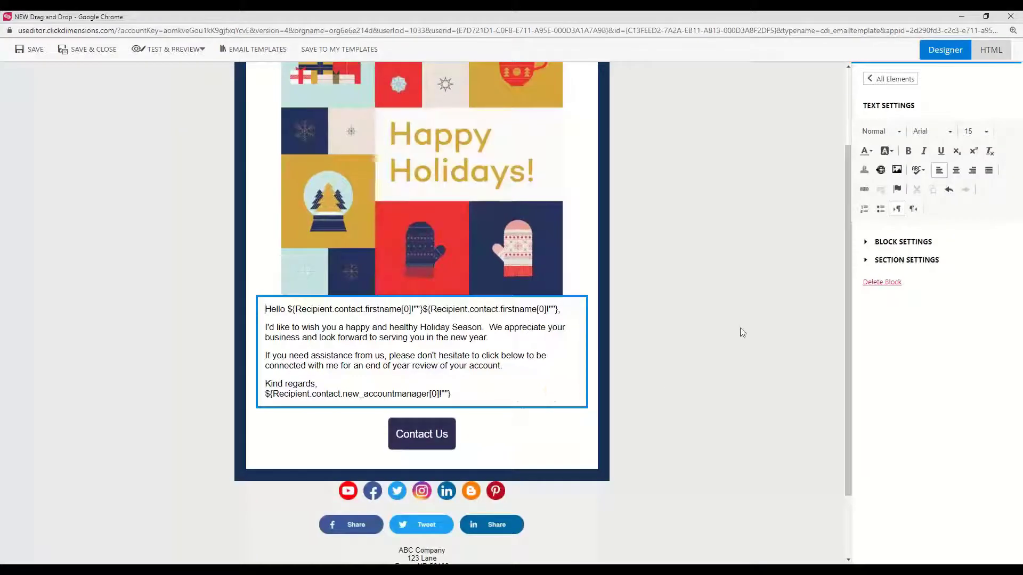
{"action": "left_click", "coordinate": [719, 338]}
Step: Preview the Holiday Card email in its desktop and mobile versions, then close the preview
{"action": "scroll", "coordinate": [708, 337], "scroll_direction": "up", "scroll_amount": 2}
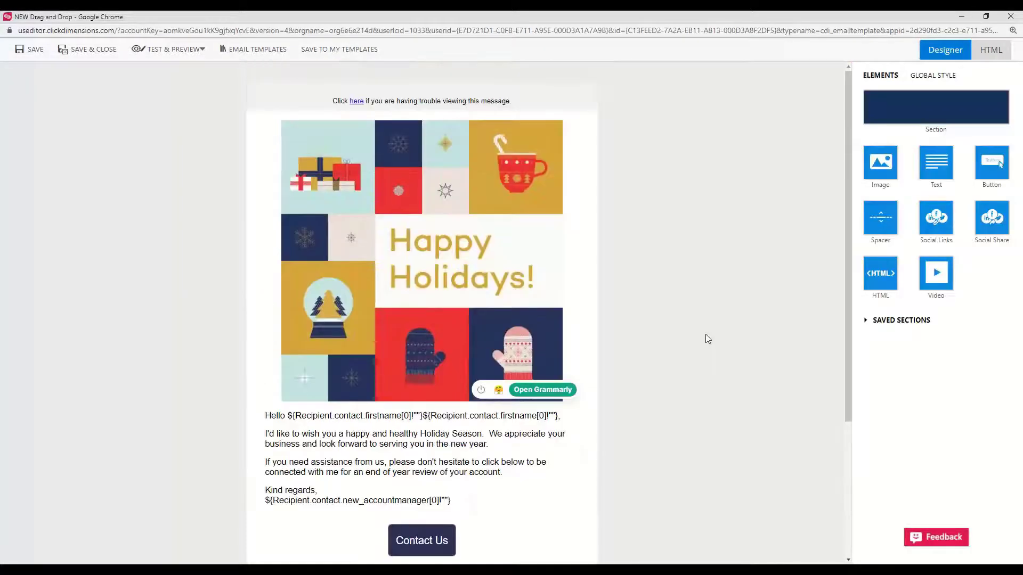
{"action": "scroll", "coordinate": [706, 338], "scroll_direction": "down", "scroll_amount": 4}
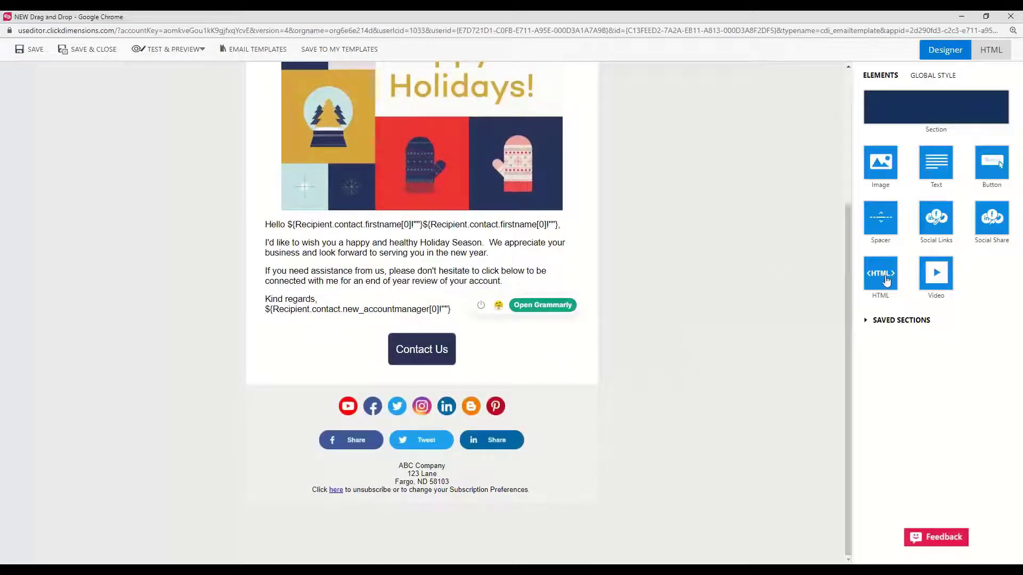
{"action": "scroll", "coordinate": [736, 271], "scroll_direction": "up", "scroll_amount": 4}
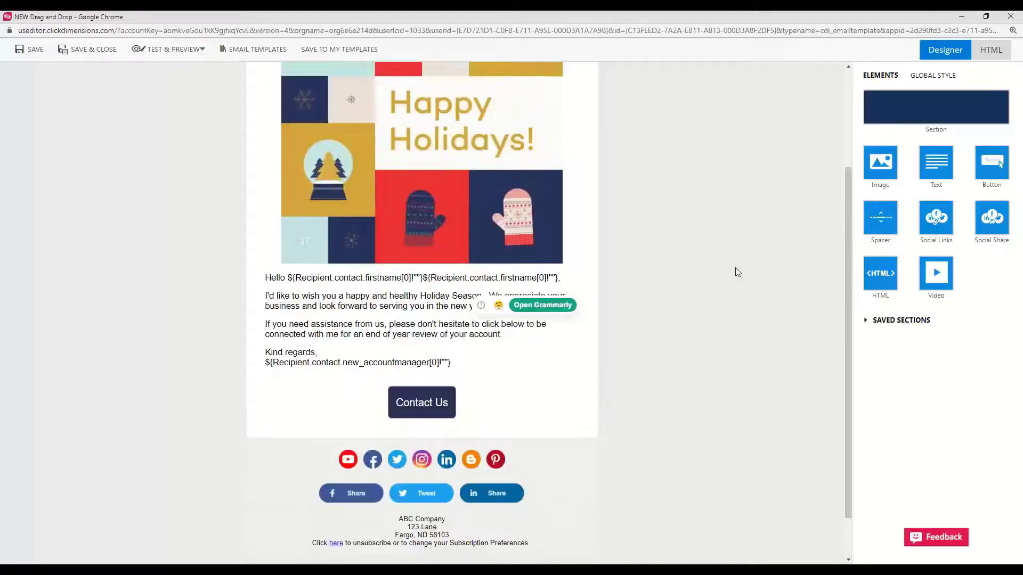
{"action": "left_click", "coordinate": [195, 58]}
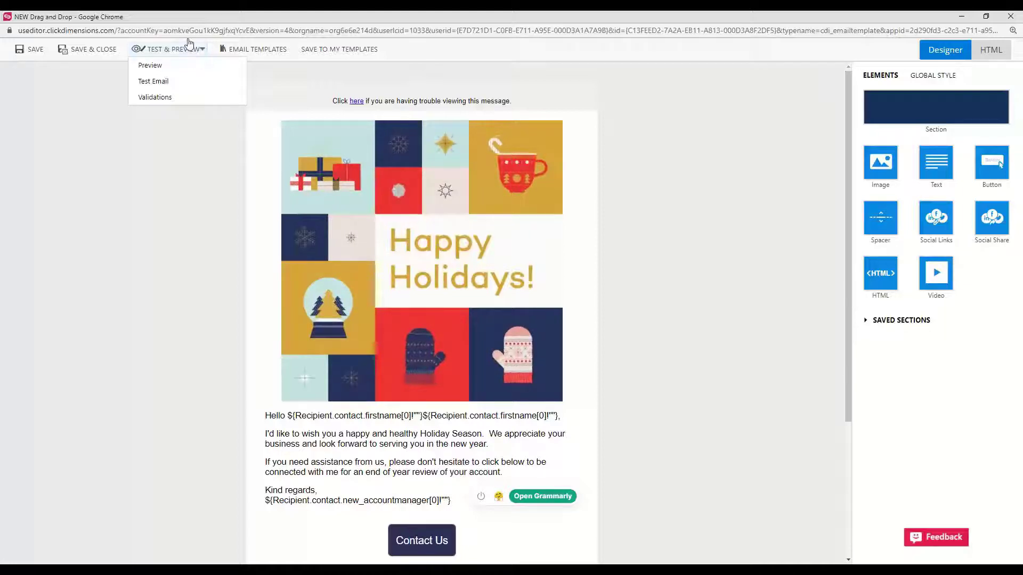
{"action": "left_click", "coordinate": [171, 64]}
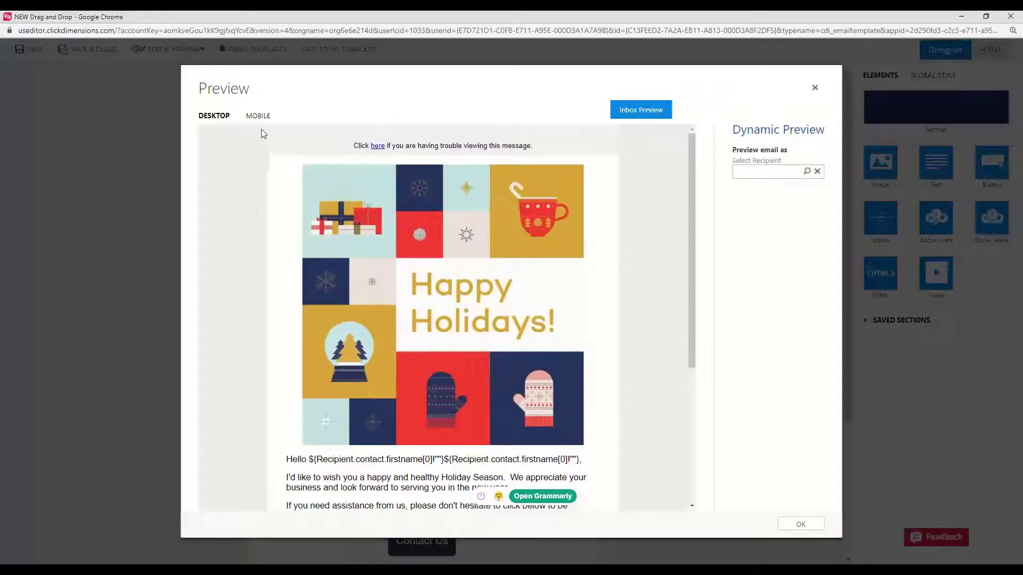
{"action": "left_click", "coordinate": [255, 118]}
{"action": "scroll", "coordinate": [514, 216], "scroll_direction": "down", "scroll_amount": 2}
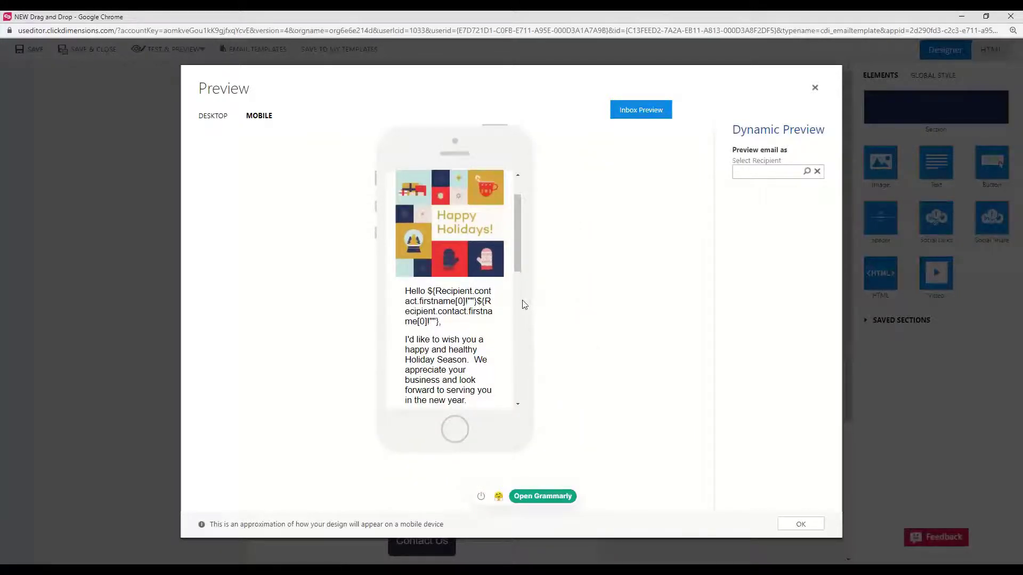
{"action": "left_click", "coordinate": [815, 89]}
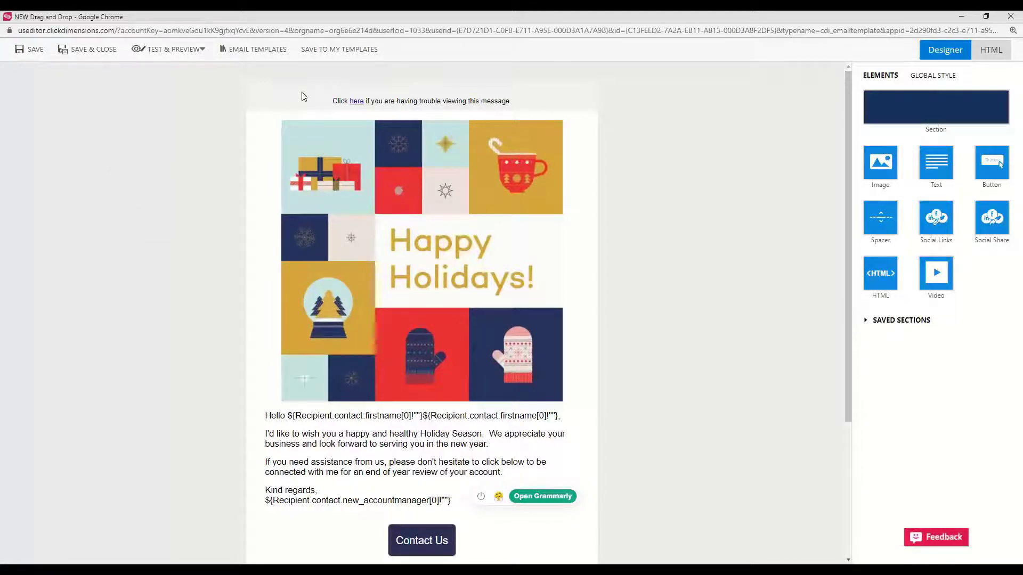
Step: View the Save to My Templates dialog without saving, and look over the test and preview options
{"action": "left_click", "coordinate": [333, 53]}
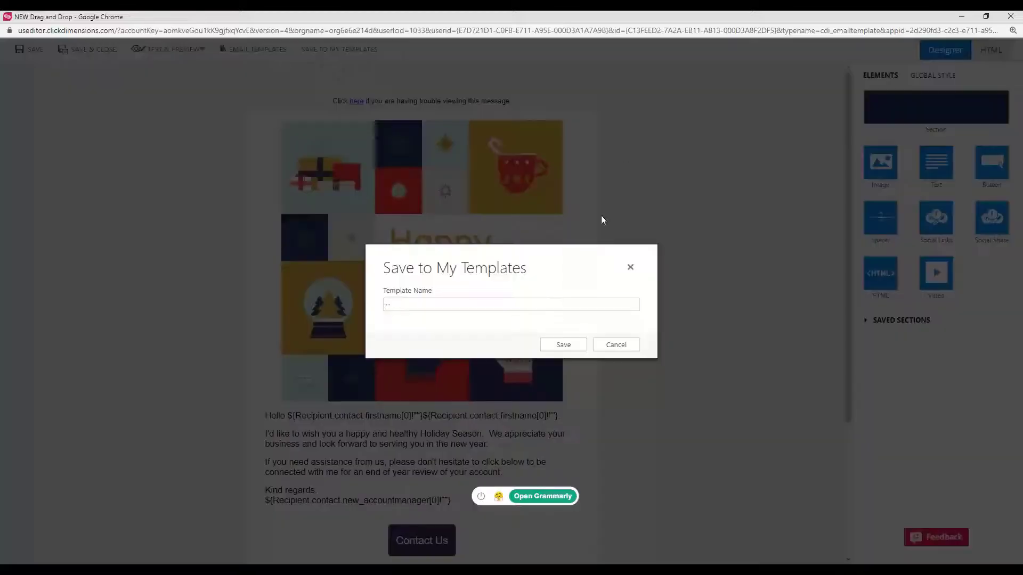
{"action": "left_click", "coordinate": [631, 268]}
{"action": "left_click", "coordinate": [168, 52]}
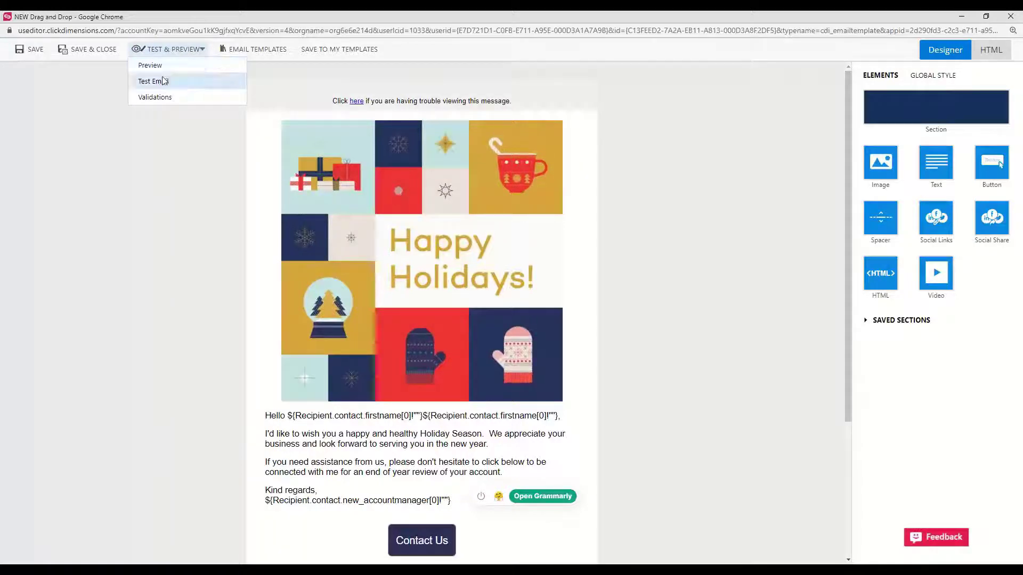
Step: Open the email template gallery and browse the designs saved under My Templates
{"action": "left_click", "coordinate": [226, 51]}
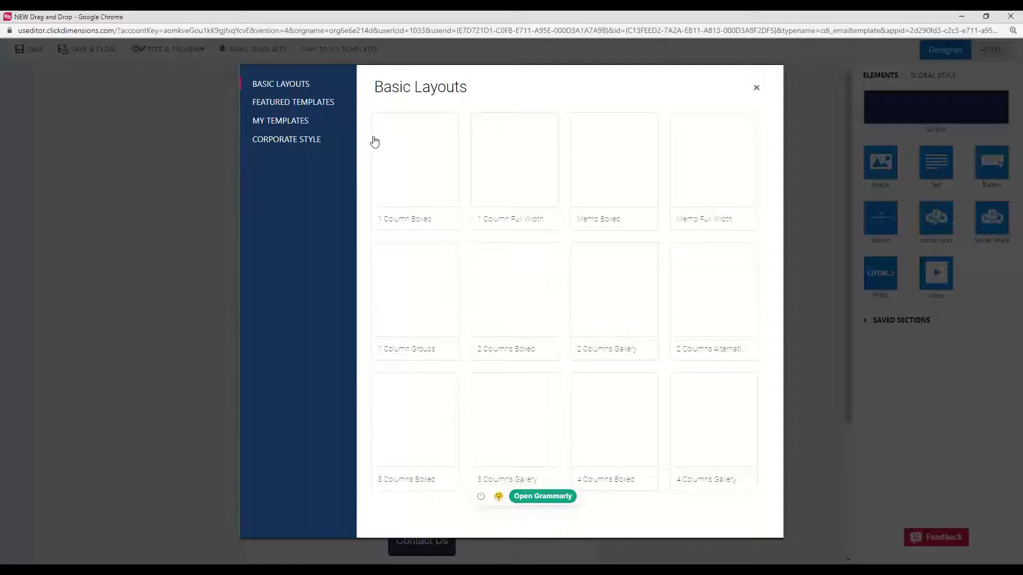
{"action": "left_click", "coordinate": [285, 121]}
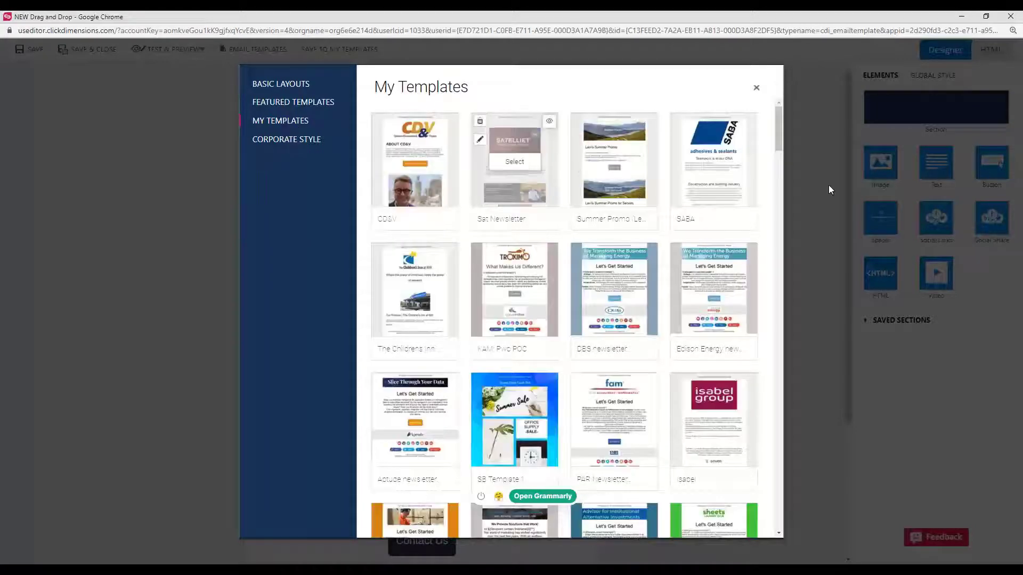
{"action": "scroll", "coordinate": [779, 117], "scroll_direction": "down", "scroll_amount": 1}
{"action": "scroll", "coordinate": [786, 181], "scroll_direction": "down", "scroll_amount": 10}
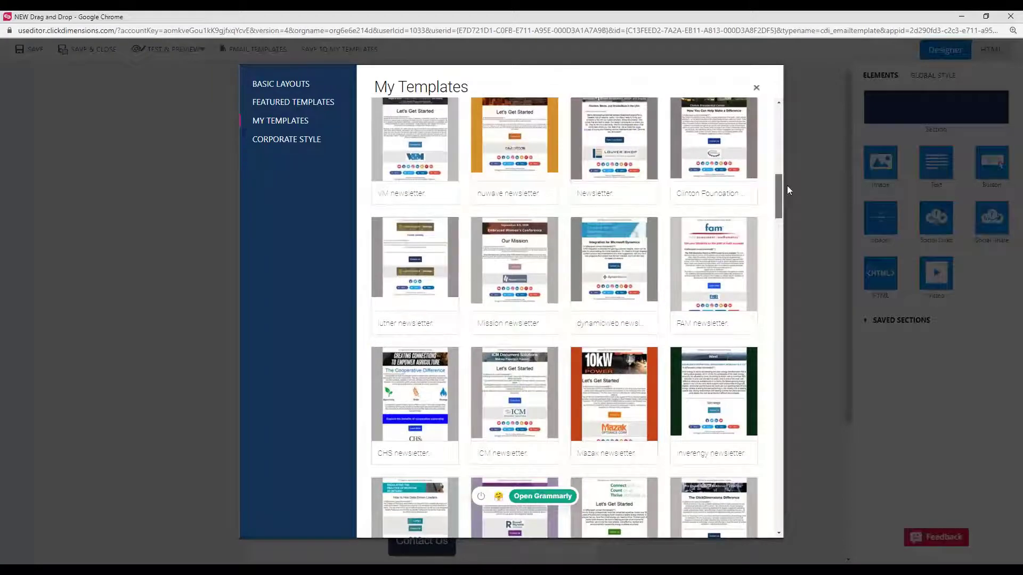
{"action": "scroll", "coordinate": [781, 190], "scroll_direction": "down", "scroll_amount": 1}
{"action": "scroll", "coordinate": [774, 183], "scroll_direction": "up", "scroll_amount": 10}
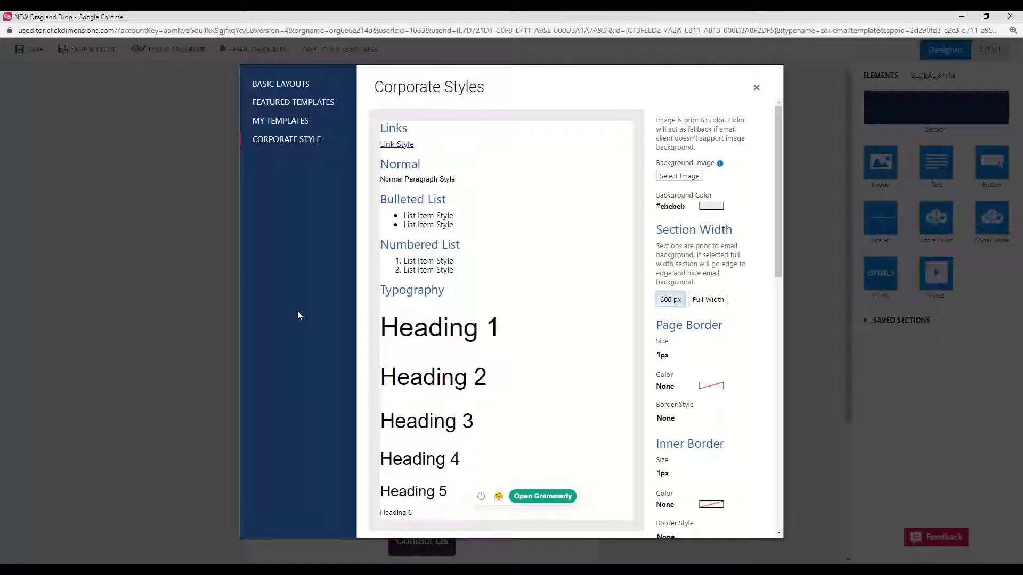
Step: Review the Corporate Styles settings through to the heading styles and custom fonts, then close the template gallery
{"action": "left_click_drag", "start_coordinate": [778, 168], "coordinate": [794, 453]}
{"action": "left_click", "coordinate": [696, 500]}
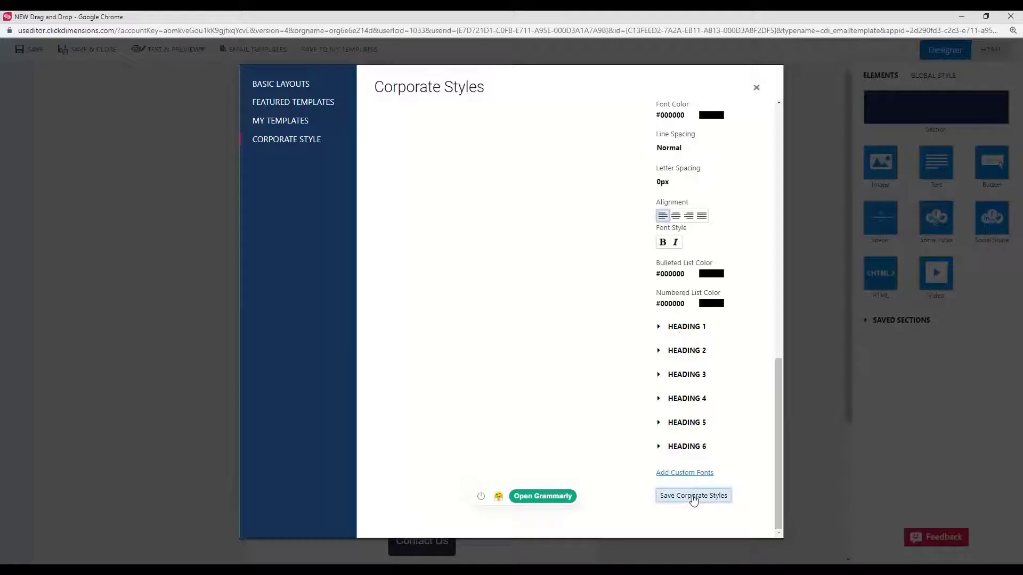
{"action": "mouse_move", "coordinate": [774, 385]}
{"action": "left_mouse_down"}
{"action": "mouse_move", "coordinate": [756, 171]}
{"action": "mouse_move", "coordinate": [778, 375]}
{"action": "left_mouse_up"}
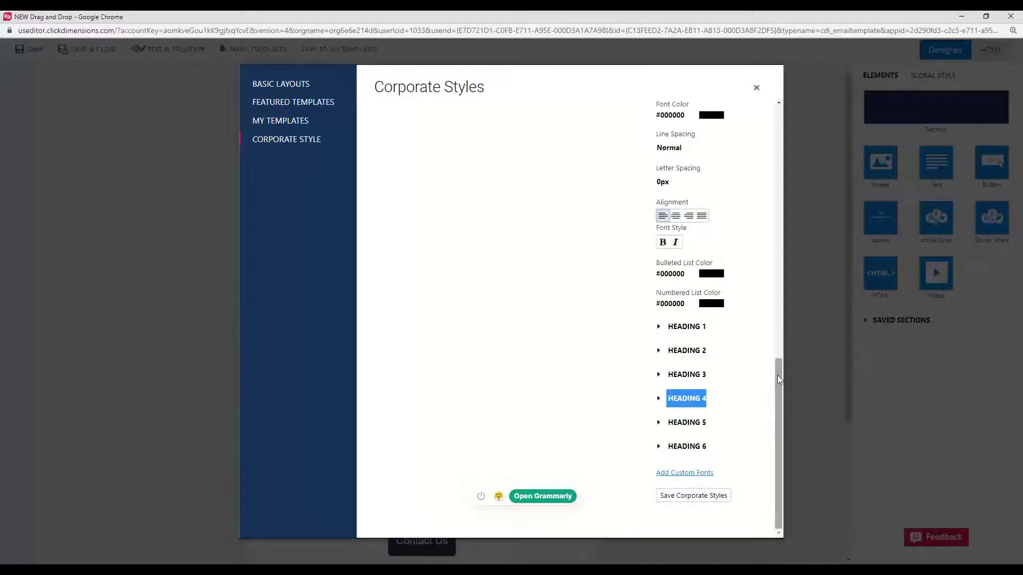
{"action": "scroll", "coordinate": [586, 319], "scroll_direction": "up", "scroll_amount": 15}
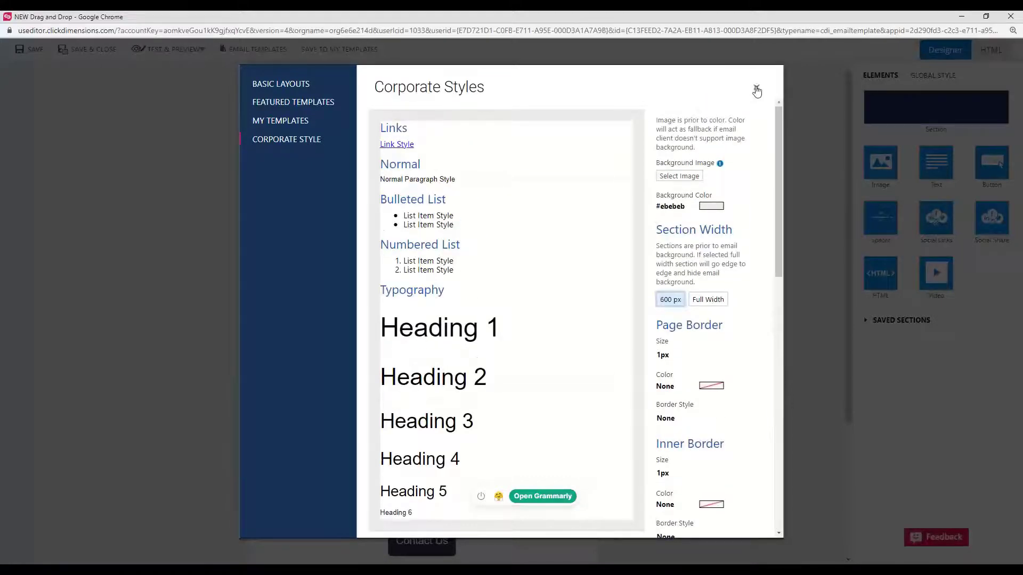
{"action": "left_click", "coordinate": [756, 88]}
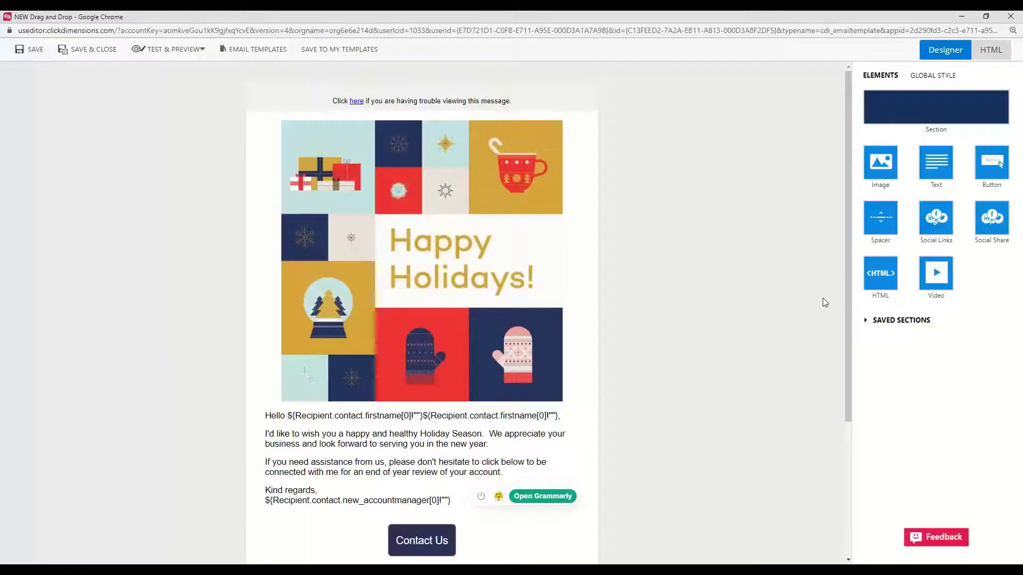
Step: Lock the main section containing the holiday image and message, then reselect it and unlock it
{"action": "scroll", "coordinate": [804, 286], "scroll_direction": "down", "scroll_amount": 2}
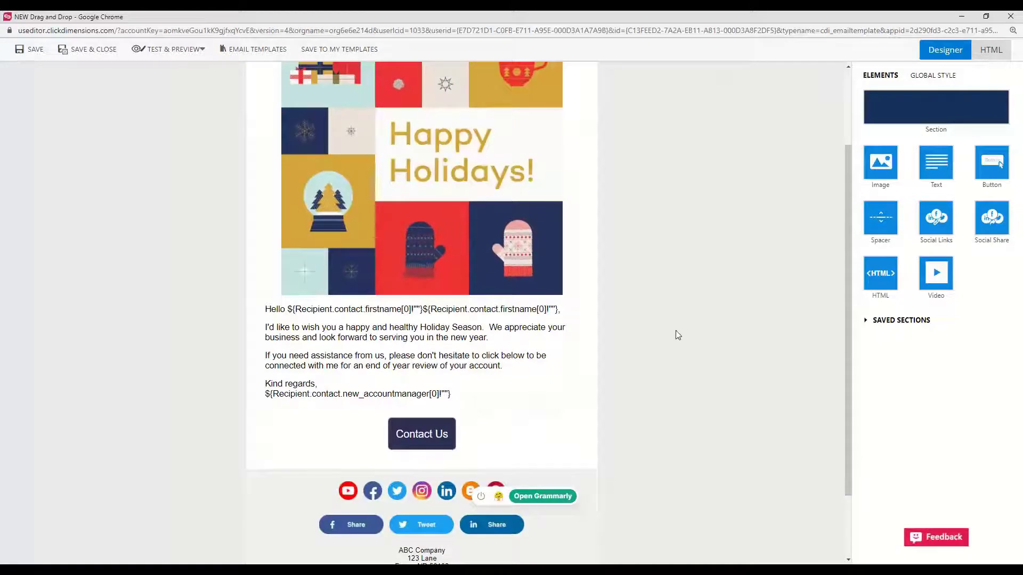
{"action": "scroll", "coordinate": [685, 337], "scroll_direction": "up", "scroll_amount": 2}
{"action": "scroll", "coordinate": [601, 445], "scroll_direction": "down", "scroll_amount": 3}
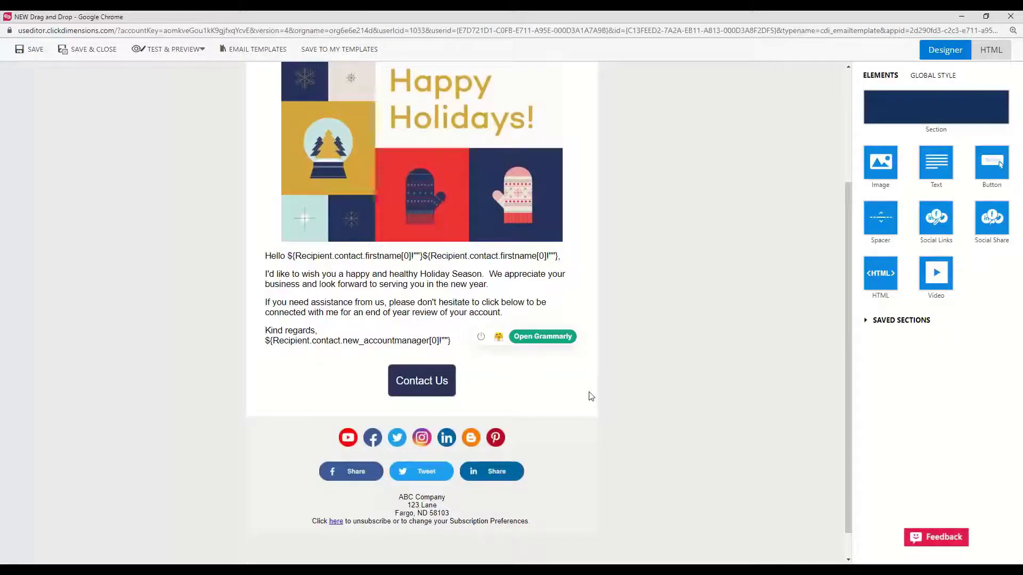
{"action": "left_click", "coordinate": [592, 370]}
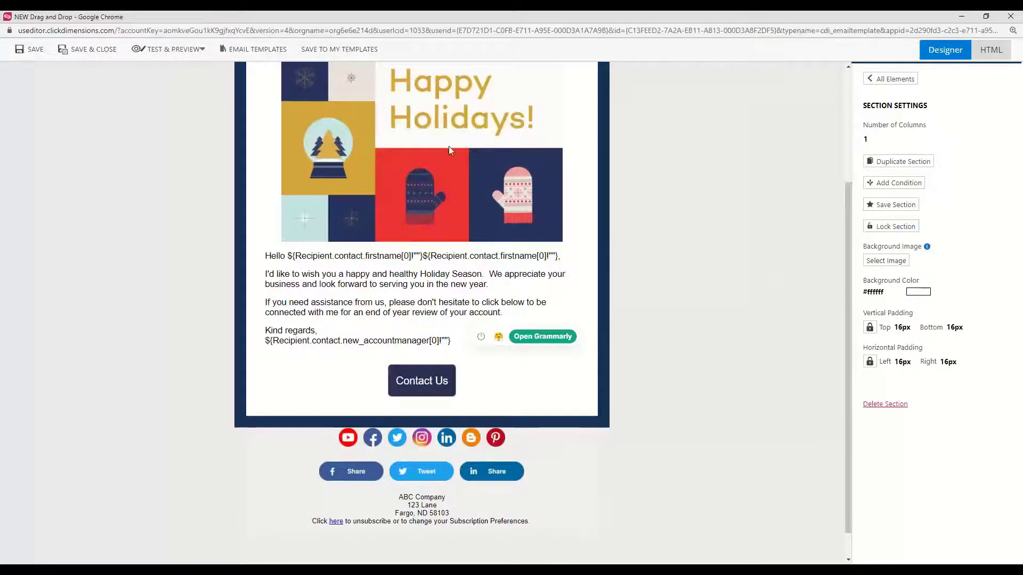
{"action": "scroll", "coordinate": [644, 247], "scroll_direction": "up", "scroll_amount": 3}
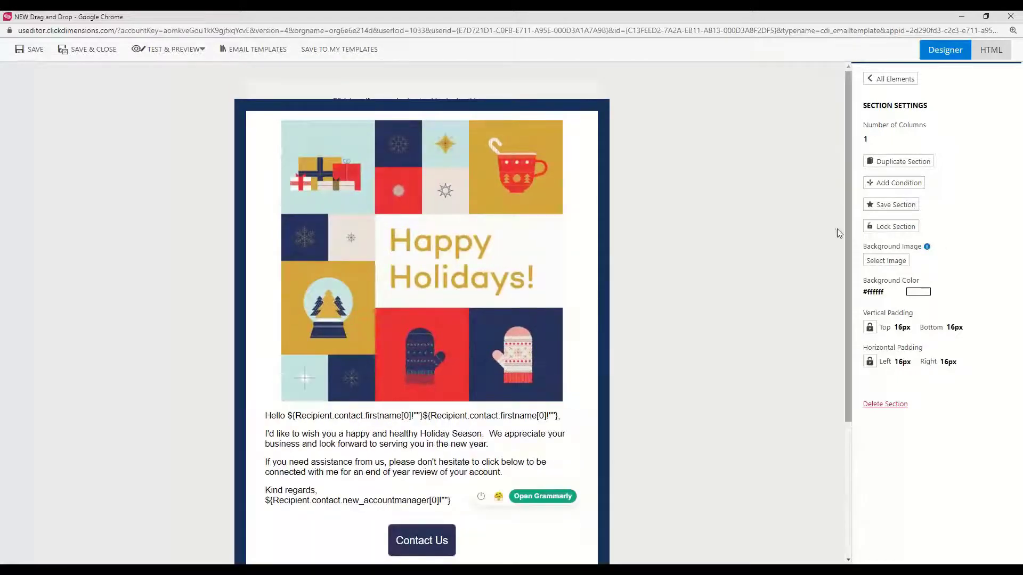
{"action": "left_click", "coordinate": [883, 227]}
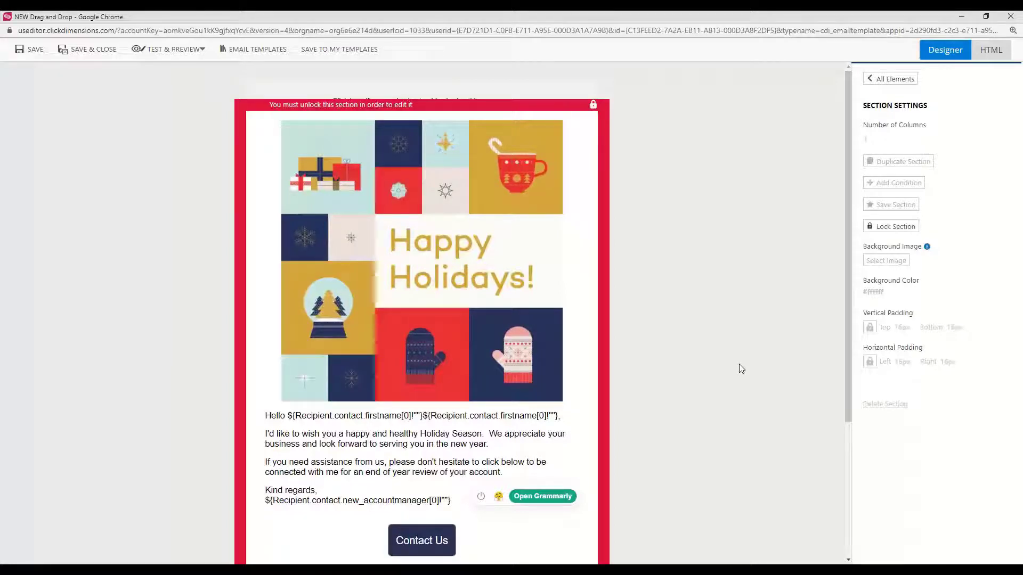
{"action": "left_click", "coordinate": [727, 343]}
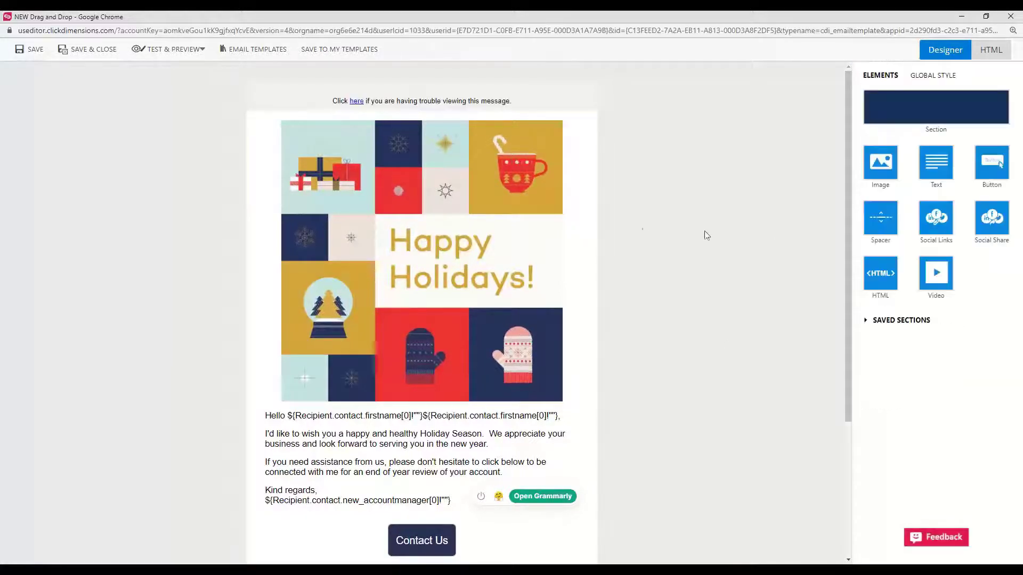
{"action": "left_click", "coordinate": [600, 235]}
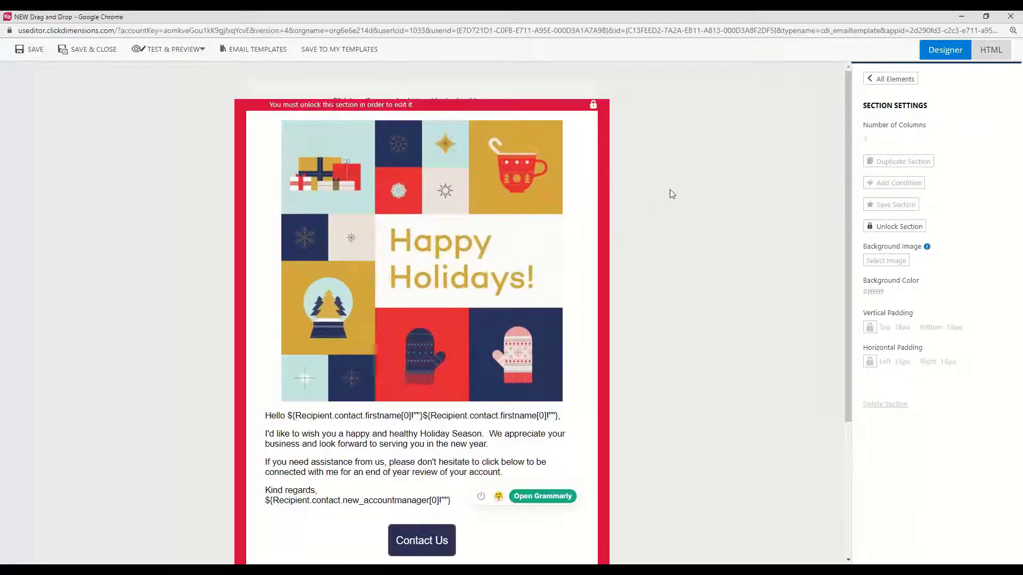
{"action": "left_click", "coordinate": [895, 227]}
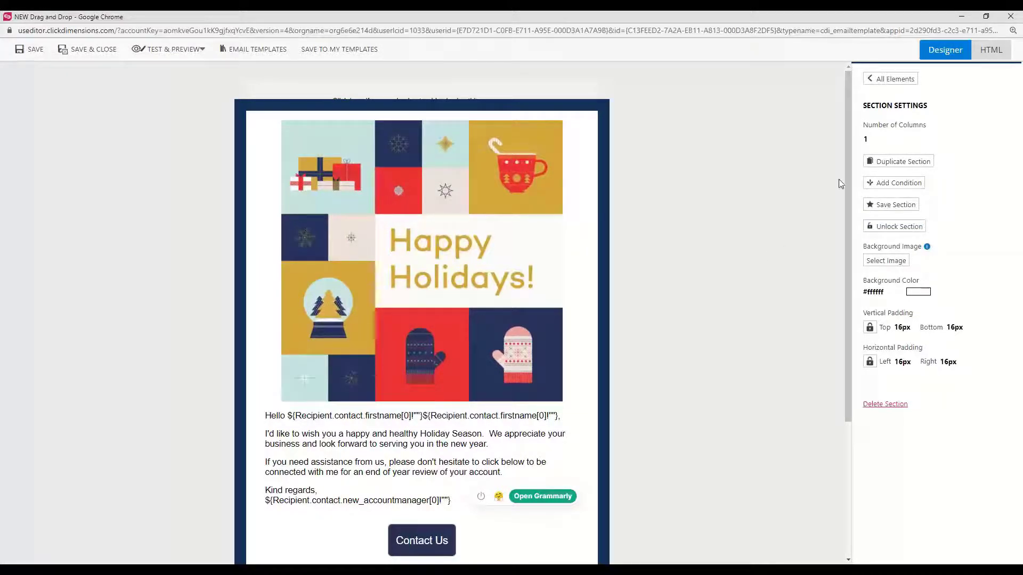
Step: Examine the template's HTML code without editing it, then return to the visual designer
{"action": "left_click", "coordinate": [990, 50]}
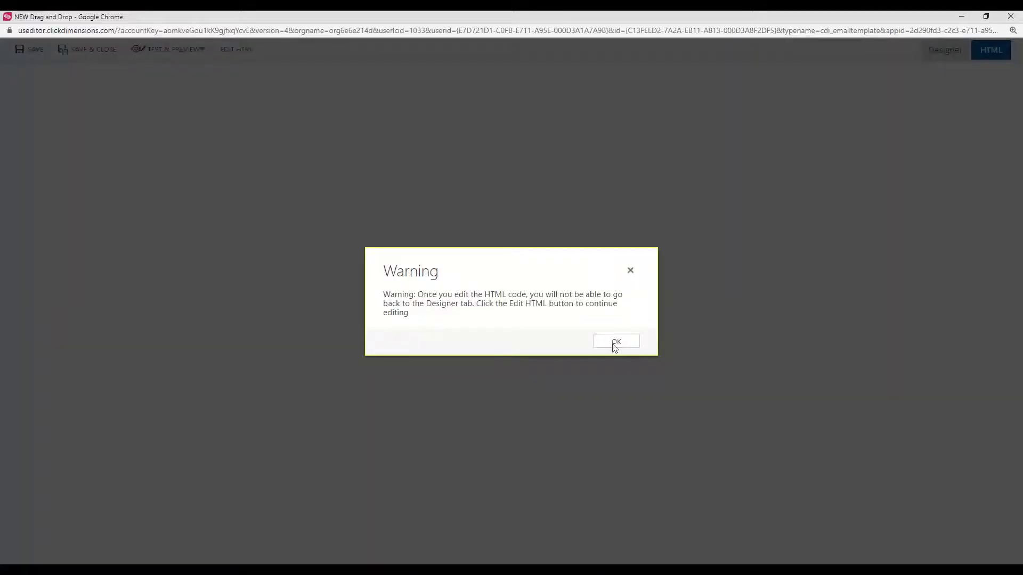
{"action": "left_click", "coordinate": [746, 364]}
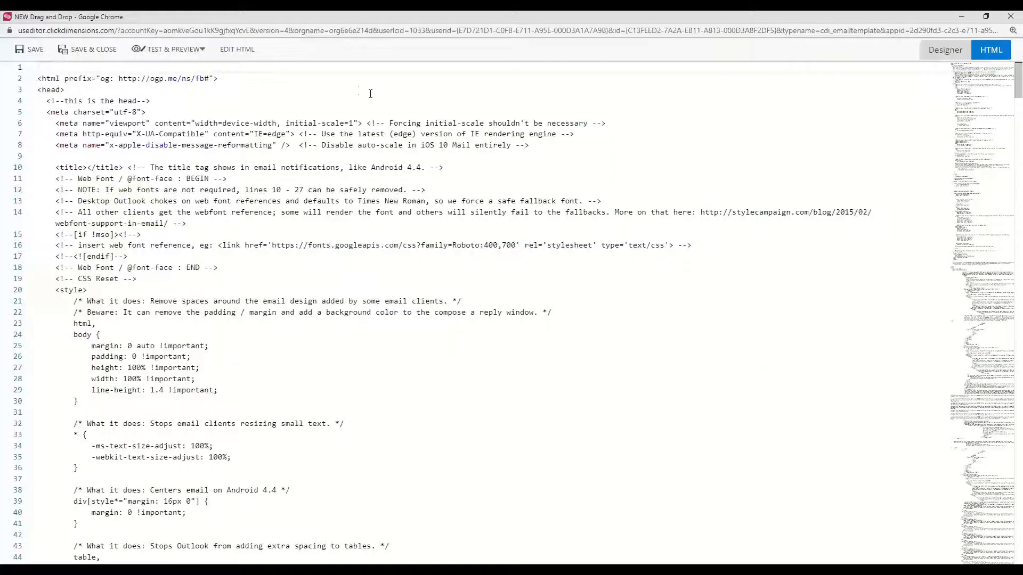
{"action": "scroll", "coordinate": [540, 365], "scroll_direction": "down", "scroll_amount": 20}
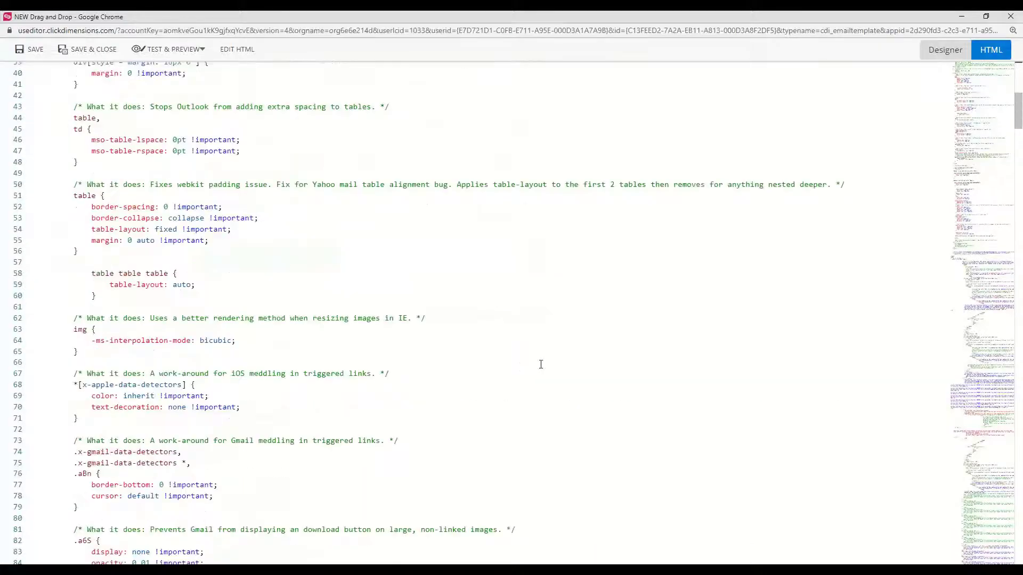
{"action": "scroll", "coordinate": [542, 364], "scroll_direction": "down", "scroll_amount": 7}
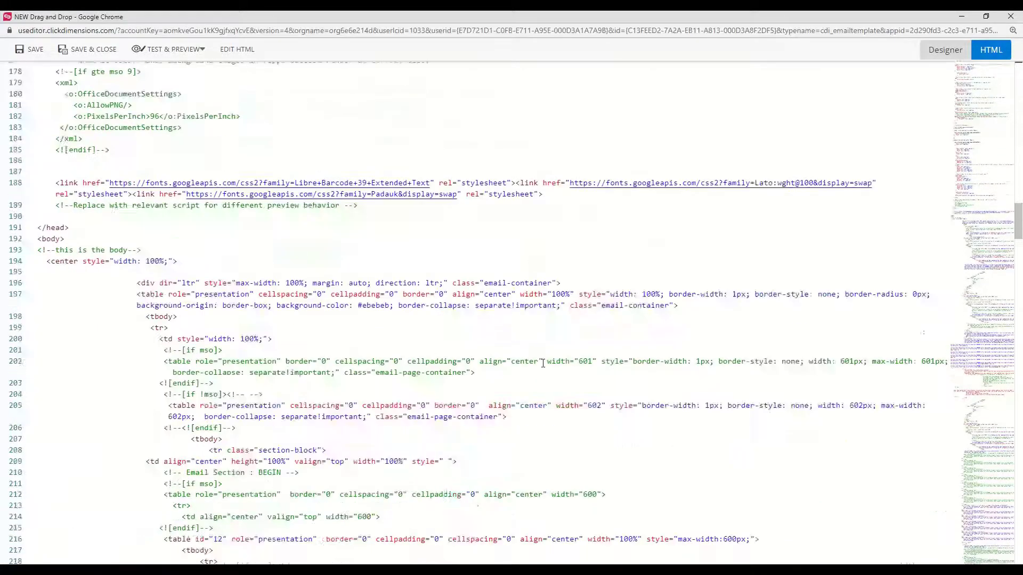
{"action": "scroll", "coordinate": [548, 361], "scroll_direction": "up", "scroll_amount": 15}
{"action": "scroll", "coordinate": [548, 361], "scroll_direction": "up", "scroll_amount": 20}
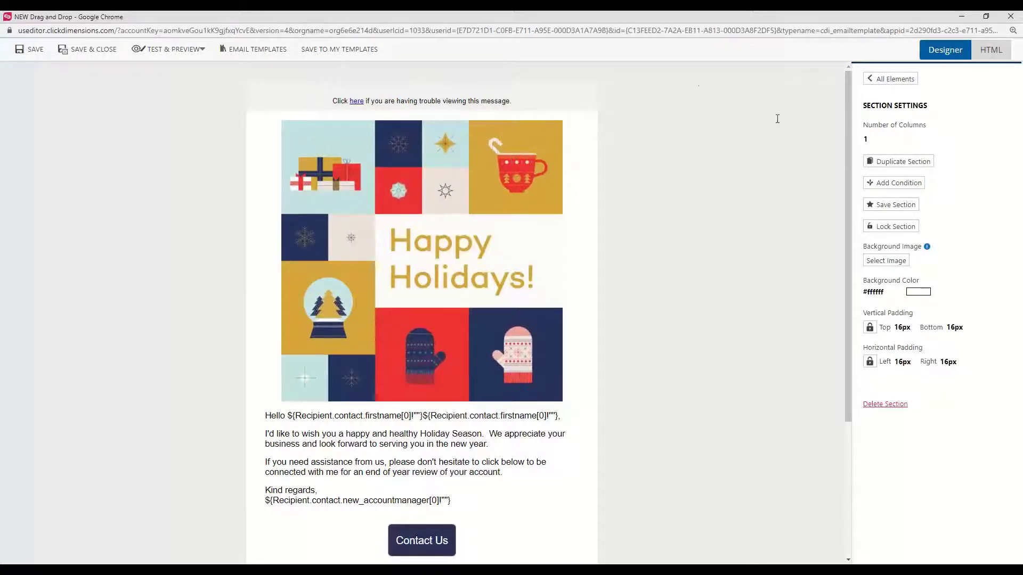
{"action": "scroll", "coordinate": [838, 181], "scroll_direction": "down", "scroll_amount": 2}
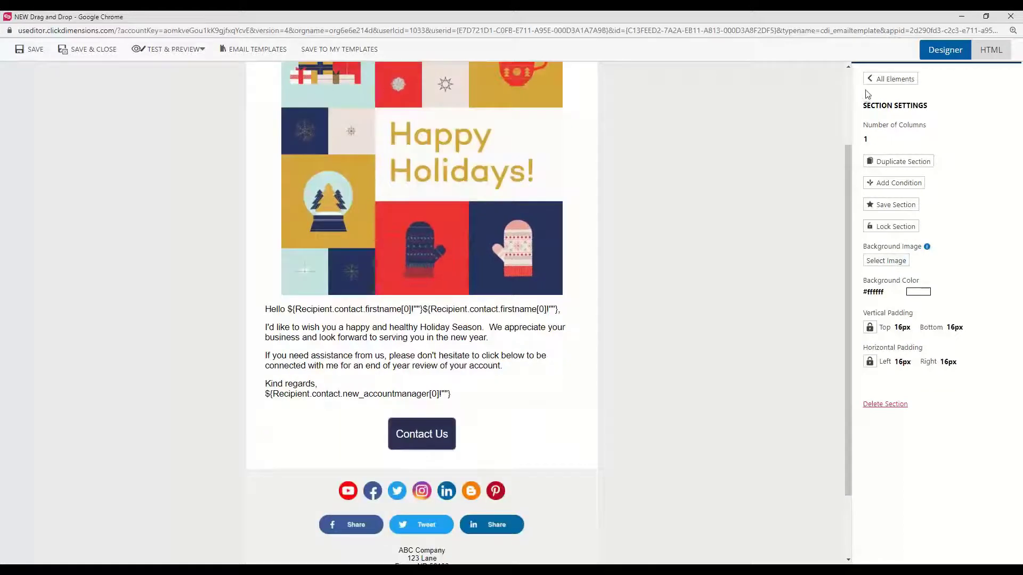
Step: Leave the email template designer, open the Campaign Automations list and filter it by the presenter's first name
{"action": "scroll", "coordinate": [766, 203], "scroll_direction": "up", "scroll_amount": 2}
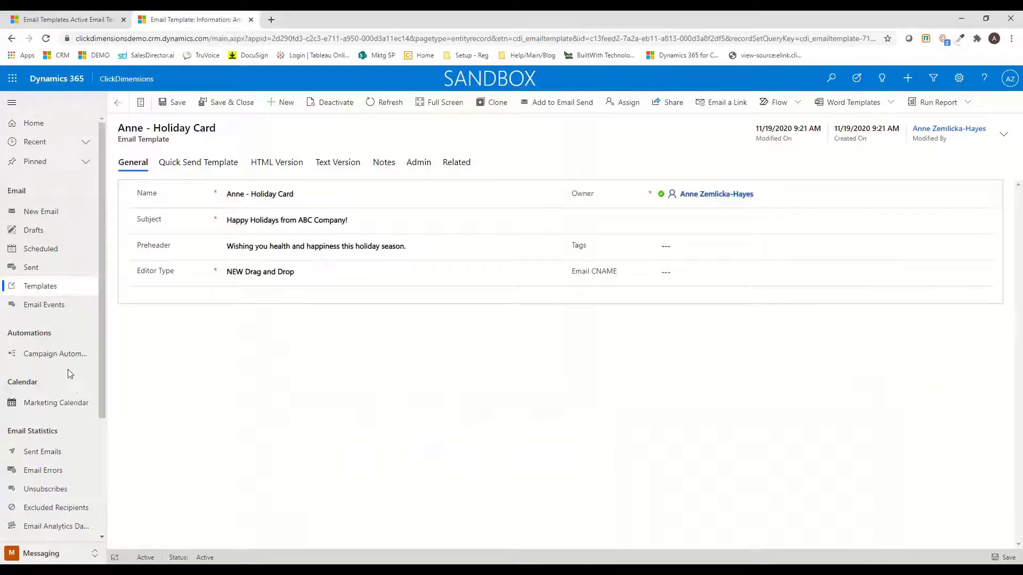
{"action": "left_click", "coordinate": [51, 354]}
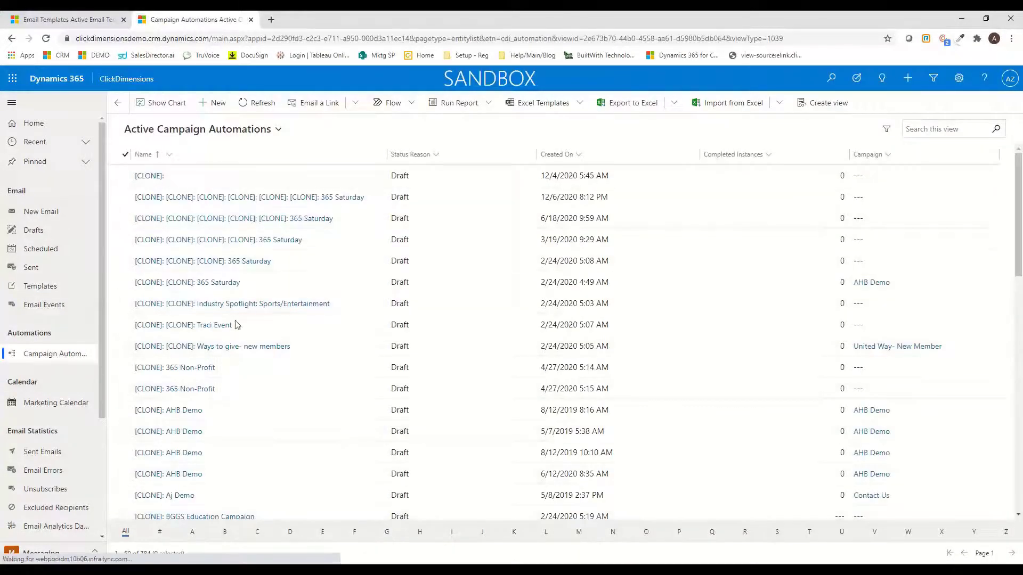
{"action": "left_click", "coordinate": [959, 134]}
{"action": "type", "text": "anne"}
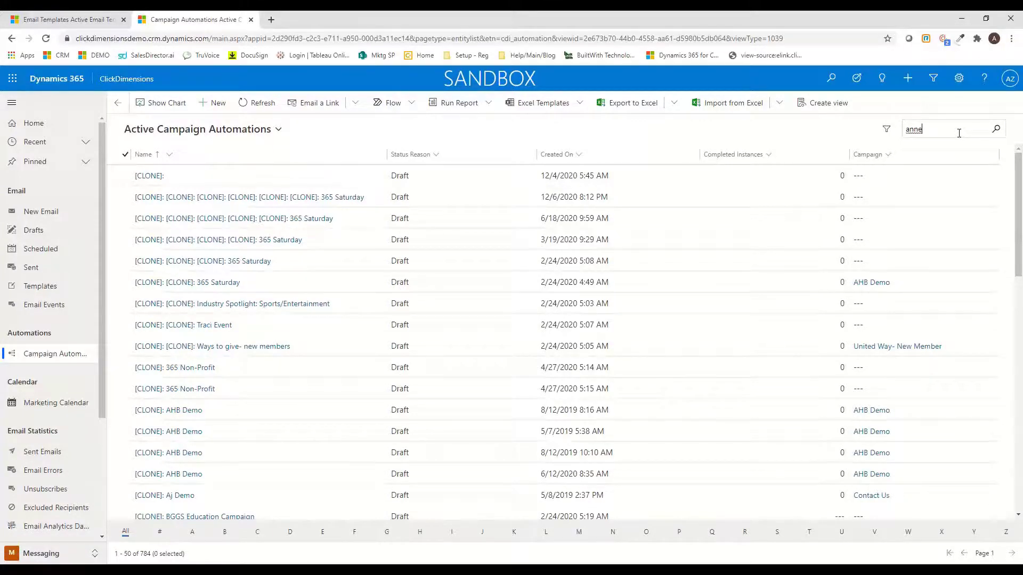
{"action": "key", "text": "Return"}
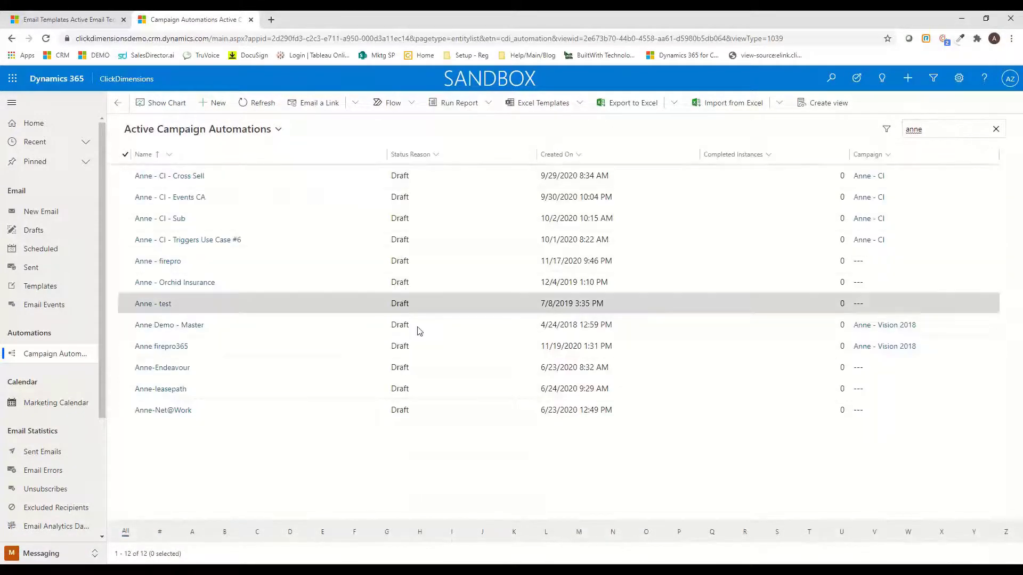
Step: Open the "Demo - Master" campaign automation and launch its builder in a maximized window
{"action": "double_click", "coordinate": [433, 325]}
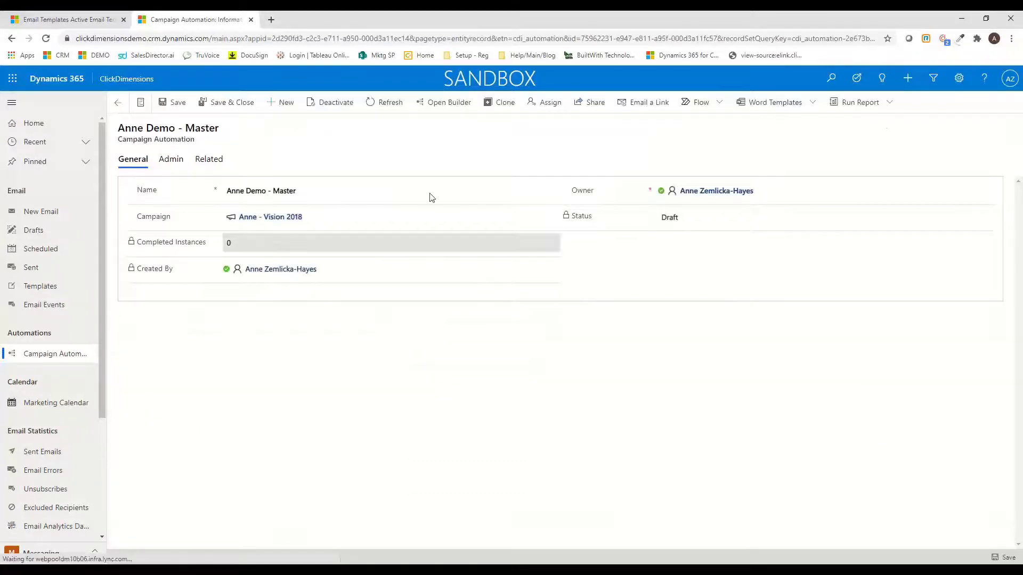
{"action": "left_click", "coordinate": [435, 102]}
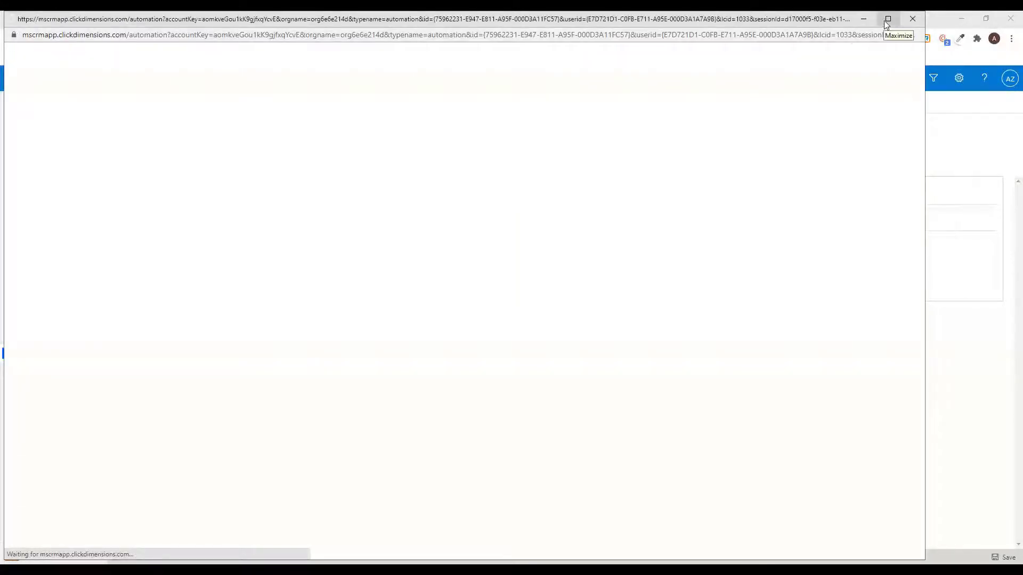
{"action": "left_click", "coordinate": [888, 20]}
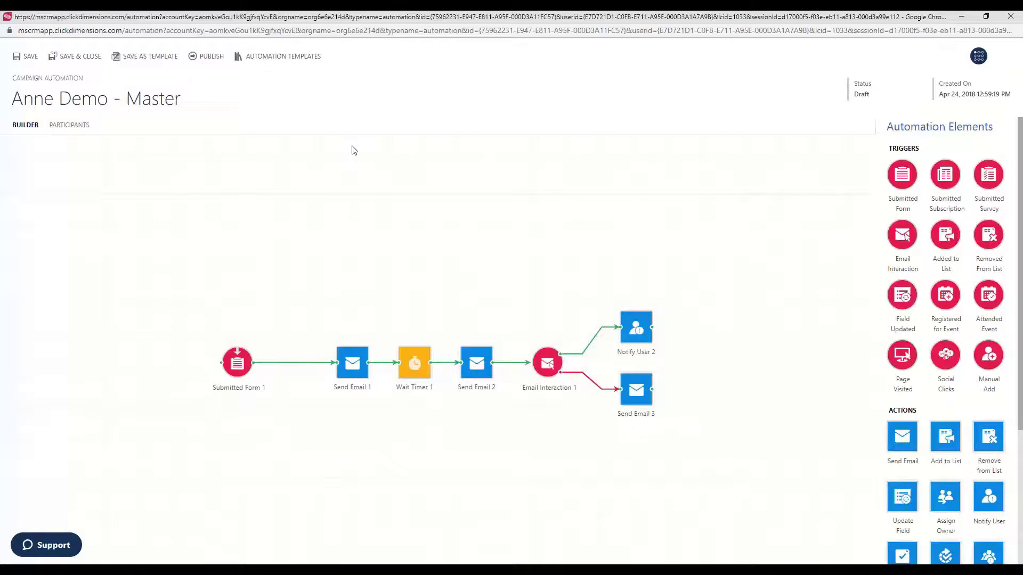
Step: Replace the existing automation flow with the Blank featured template and confirm the replacement
{"action": "left_click", "coordinate": [297, 57]}
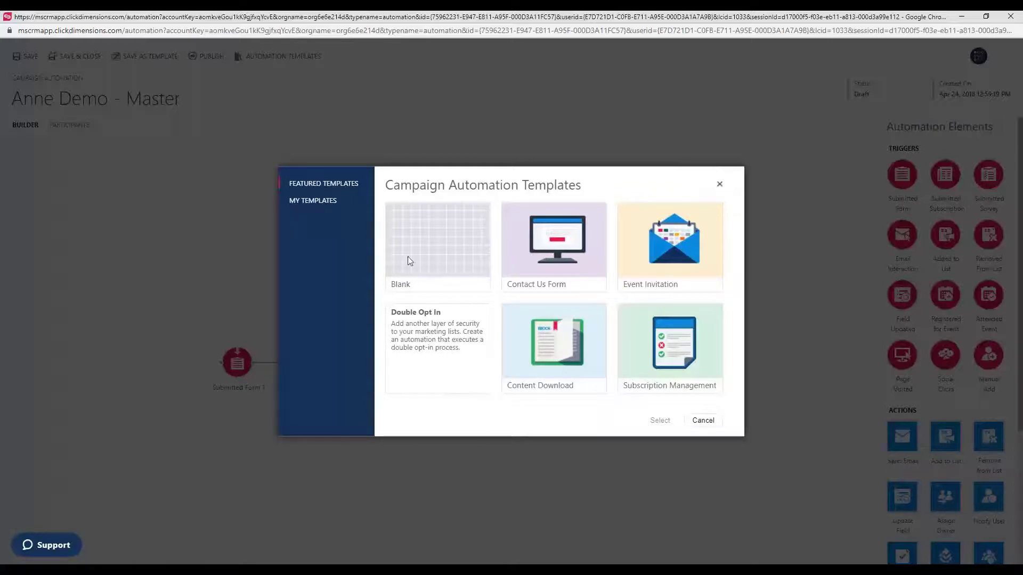
{"action": "left_click", "coordinate": [415, 200]}
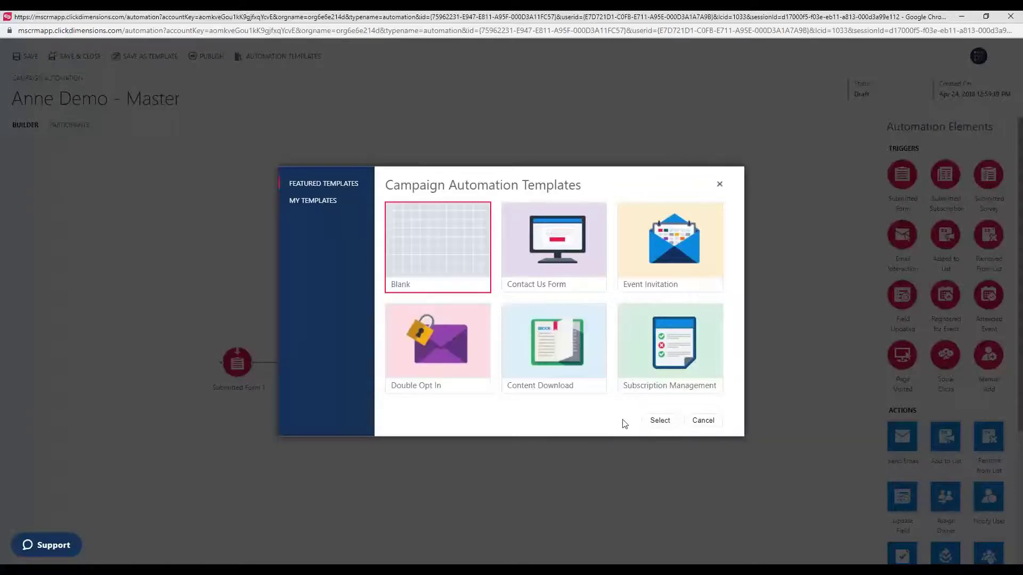
{"action": "left_click", "coordinate": [659, 421]}
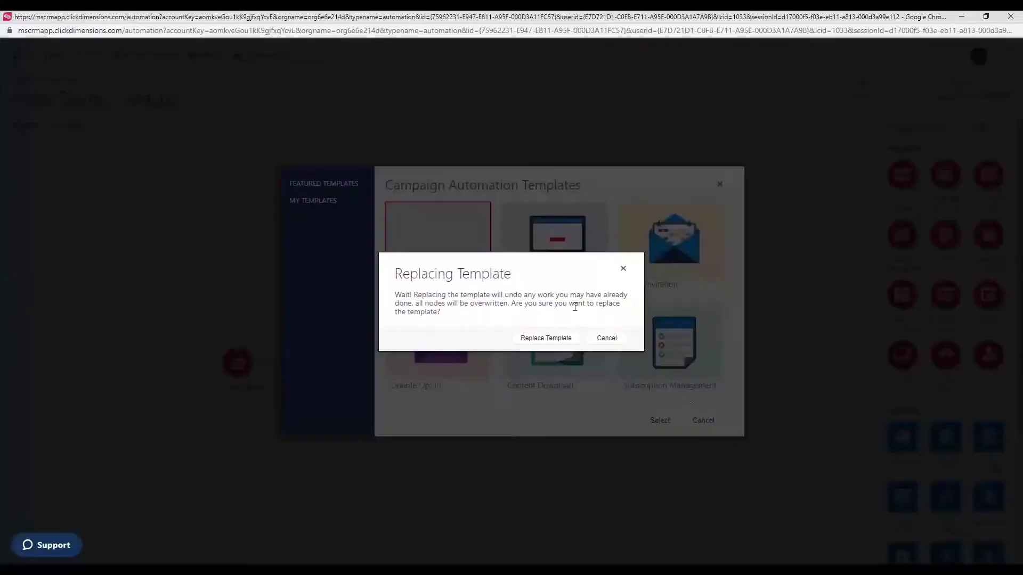
{"action": "left_click", "coordinate": [535, 339]}
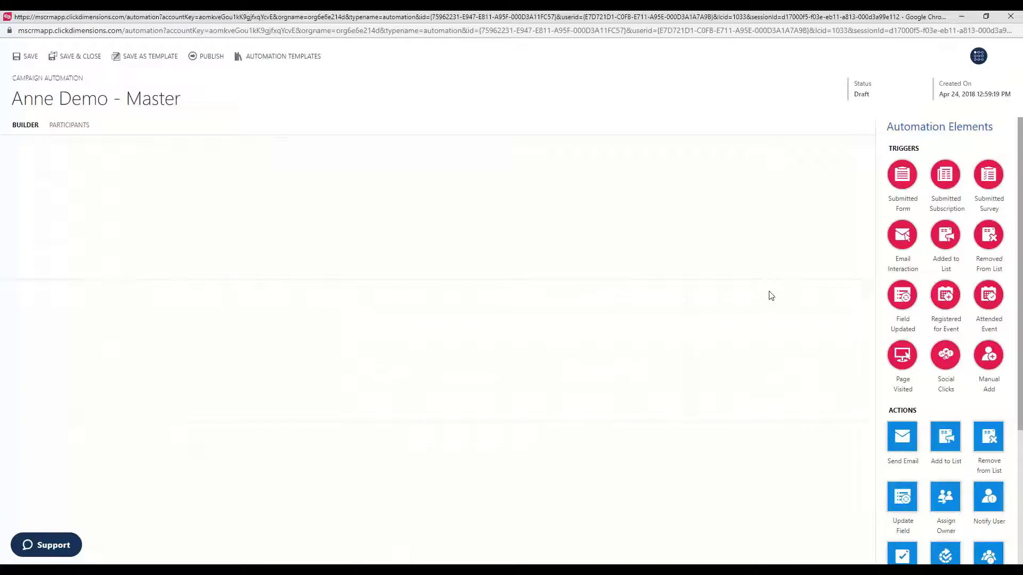
Step: Place a Page Visited trigger on the canvas and connect it to a new Create Task Activity action
{"action": "left_click_drag", "start_coordinate": [908, 364], "coordinate": [154, 319]}
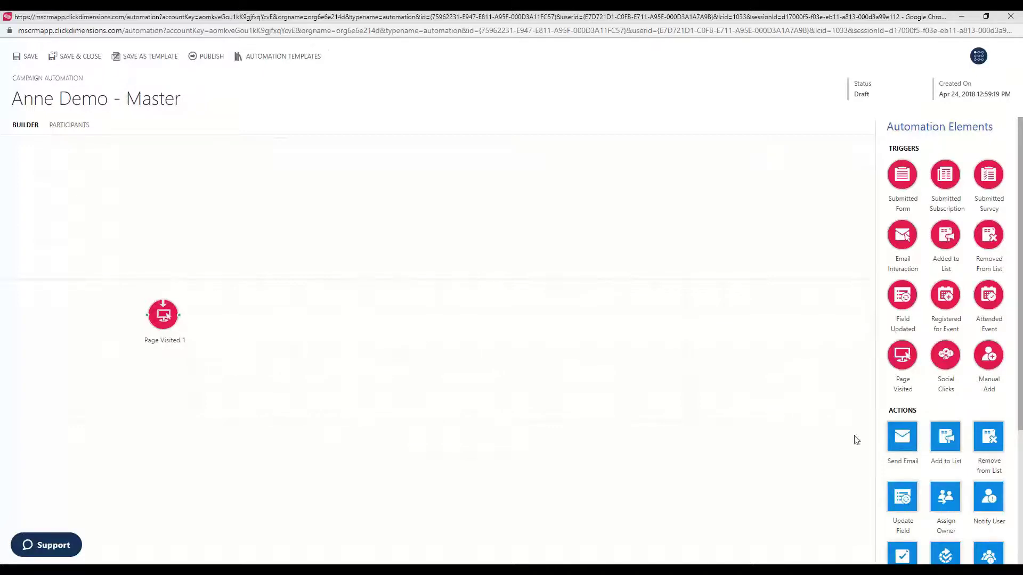
{"action": "scroll", "coordinate": [977, 455], "scroll_direction": "down", "scroll_amount": 2}
{"action": "left_click_drag", "start_coordinate": [899, 457], "coordinate": [271, 320]}
{"action": "left_click_drag", "start_coordinate": [179, 316], "coordinate": [266, 314]}
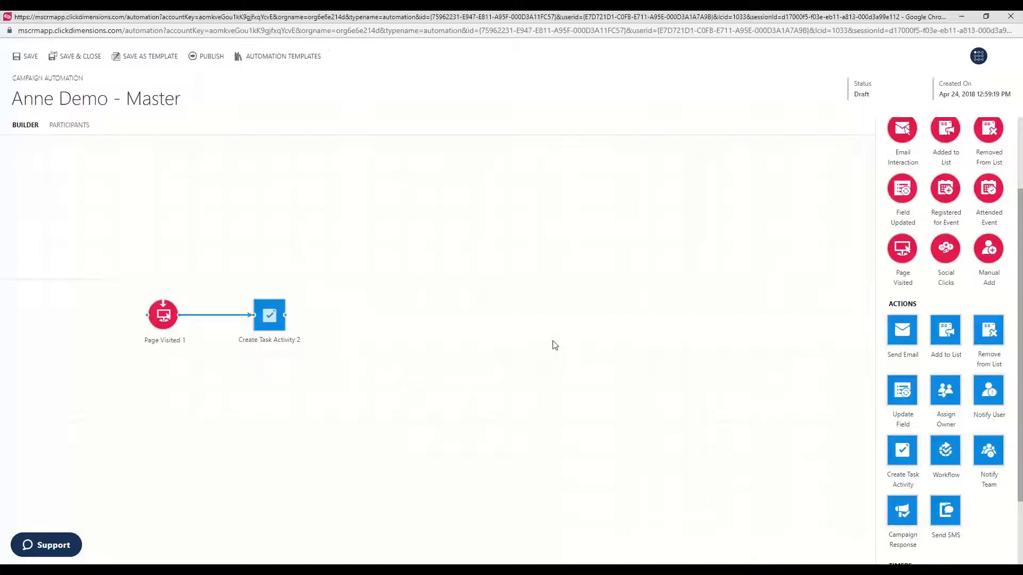
Step: Rearrange the flow so a Send Email action leads into Page Visited, with Create Task Activity branching off above it
{"action": "left_click", "coordinate": [267, 318]}
{"action": "left_click_drag", "start_coordinate": [273, 320], "coordinate": [423, 276]}
{"action": "left_click_drag", "start_coordinate": [163, 320], "coordinate": [287, 320]}
{"action": "mouse_move", "coordinate": [905, 341]}
{"action": "left_mouse_down"}
{"action": "mouse_move", "coordinate": [488, 321]}
{"action": "mouse_move", "coordinate": [168, 321]}
{"action": "mouse_move", "coordinate": [289, 315]}
{"action": "left_mouse_up"}
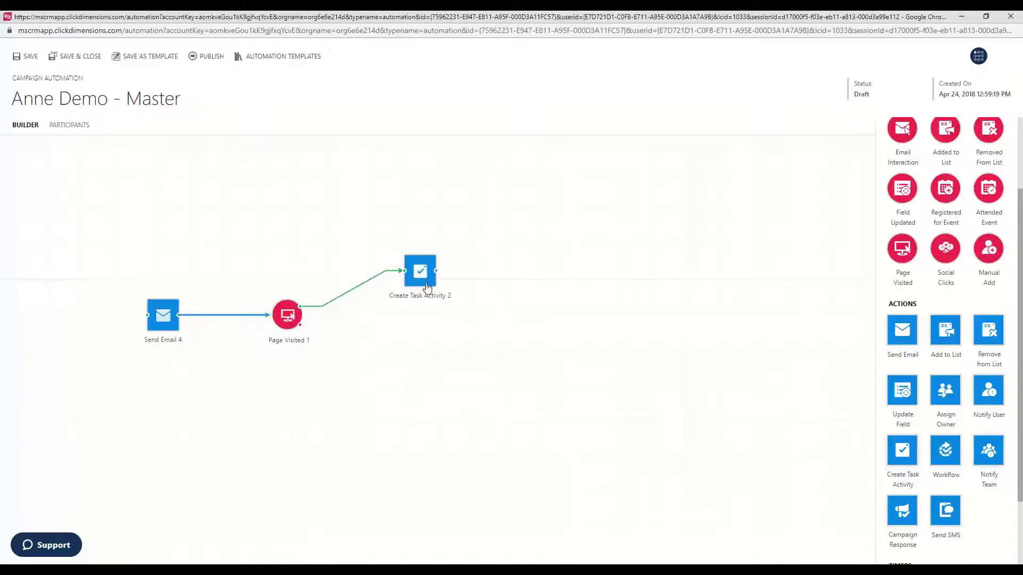
{"action": "left_click_drag", "start_coordinate": [424, 283], "coordinate": [416, 255]}
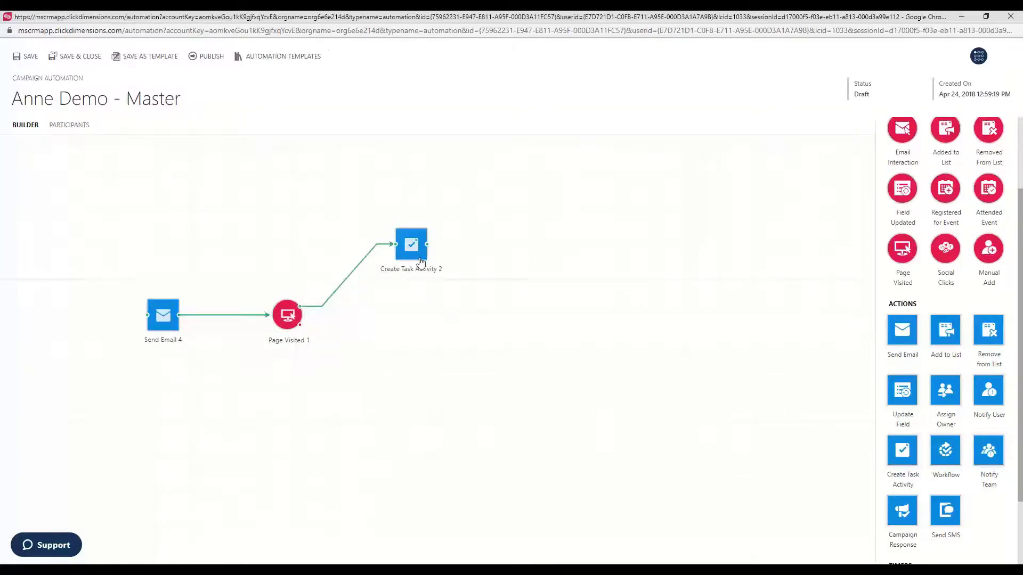
Step: Set the Page Visited trigger to run for each visit every 10 days, then nudge the task action and close the settings
{"action": "left_click", "coordinate": [287, 324]}
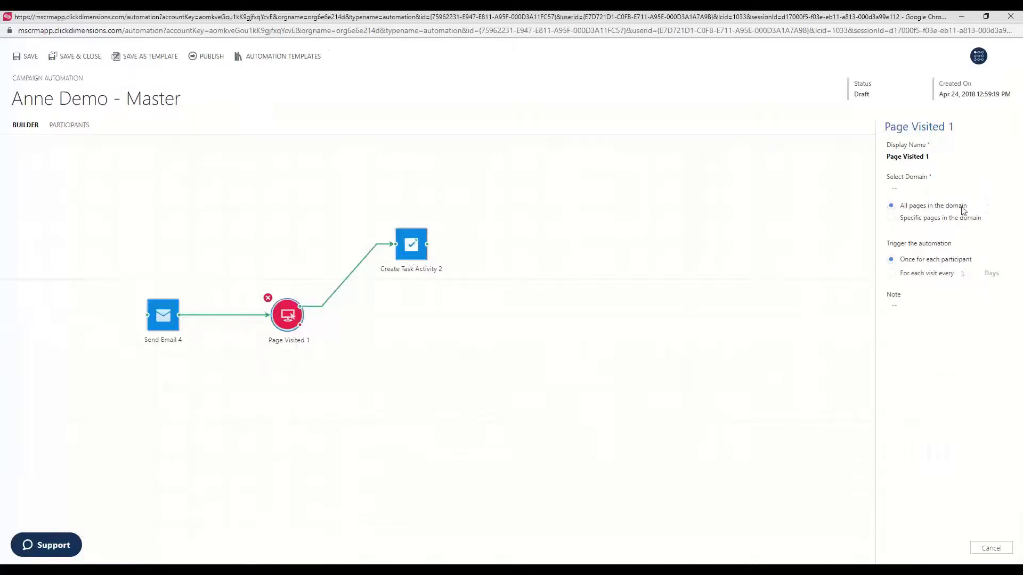
{"action": "left_click", "coordinate": [891, 273]}
{"action": "left_click", "coordinate": [992, 274]}
{"action": "left_click", "coordinate": [992, 304]}
{"action": "double_click", "coordinate": [962, 273]}
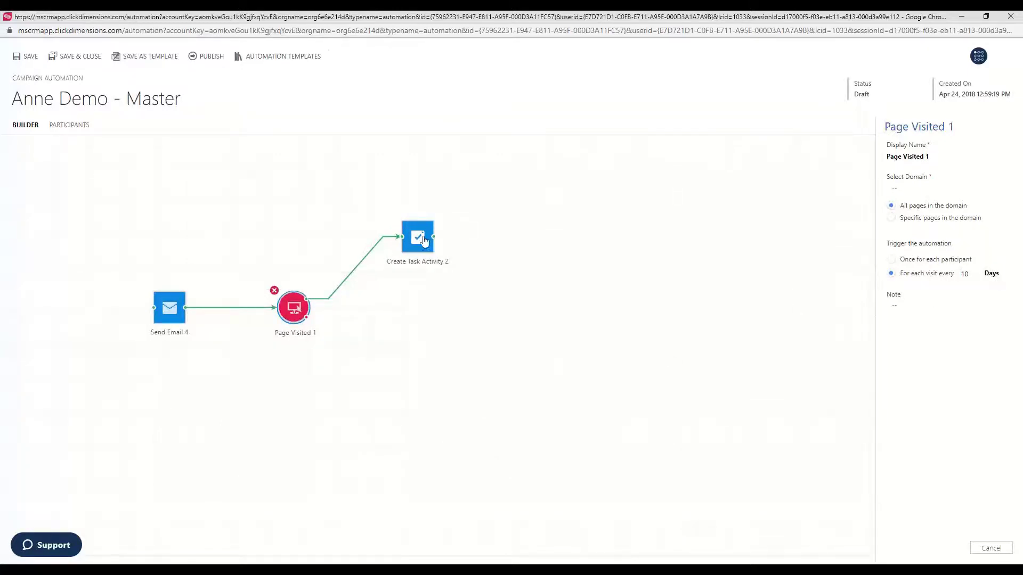
{"action": "left_click_drag", "start_coordinate": [425, 239], "coordinate": [415, 239]}
{"action": "left_click", "coordinate": [476, 297]}
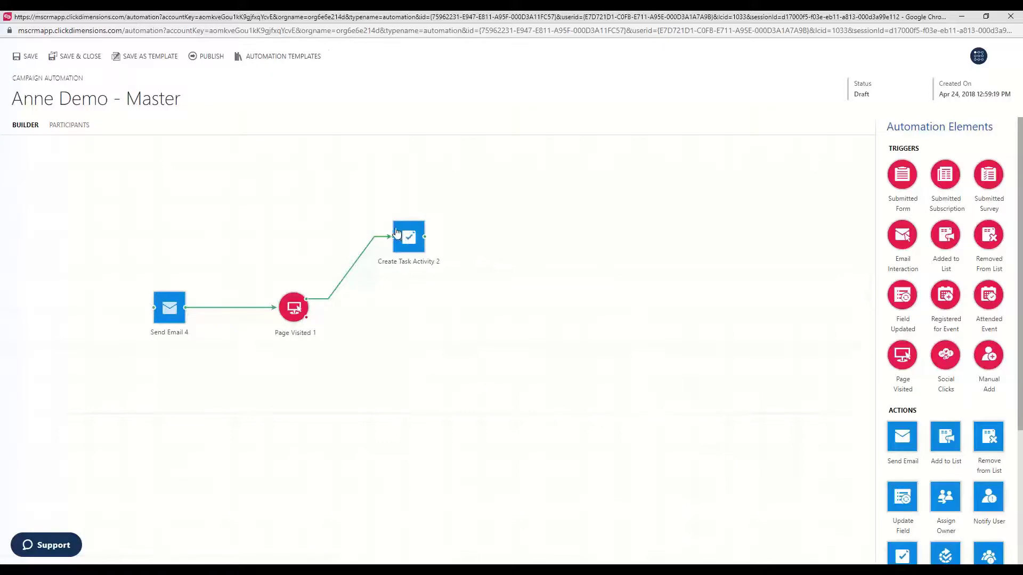
Step: Clear the page-visit flow by replacing it with the Blank automation template
{"action": "left_click", "coordinate": [286, 58]}
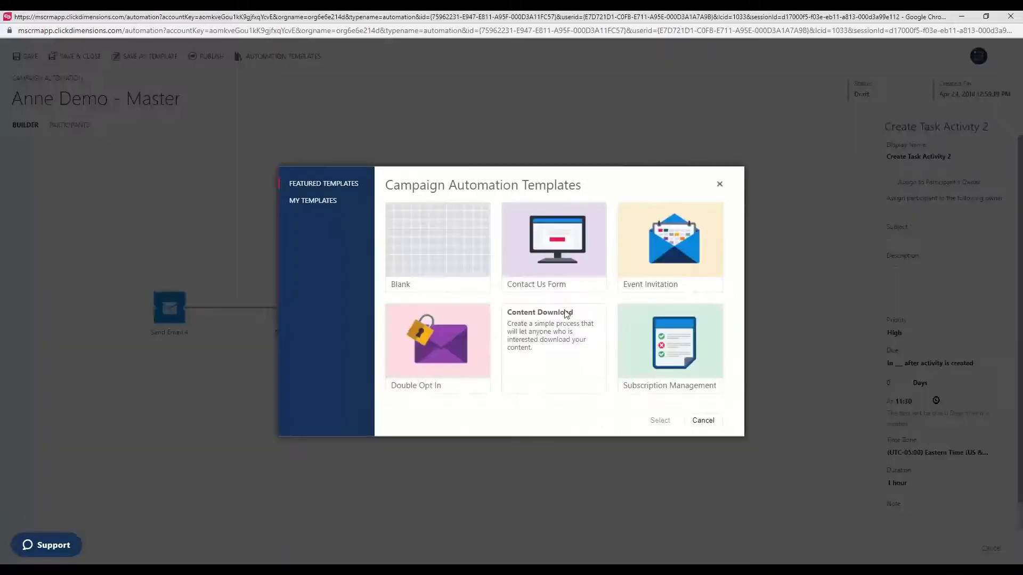
{"action": "left_click", "coordinate": [416, 250]}
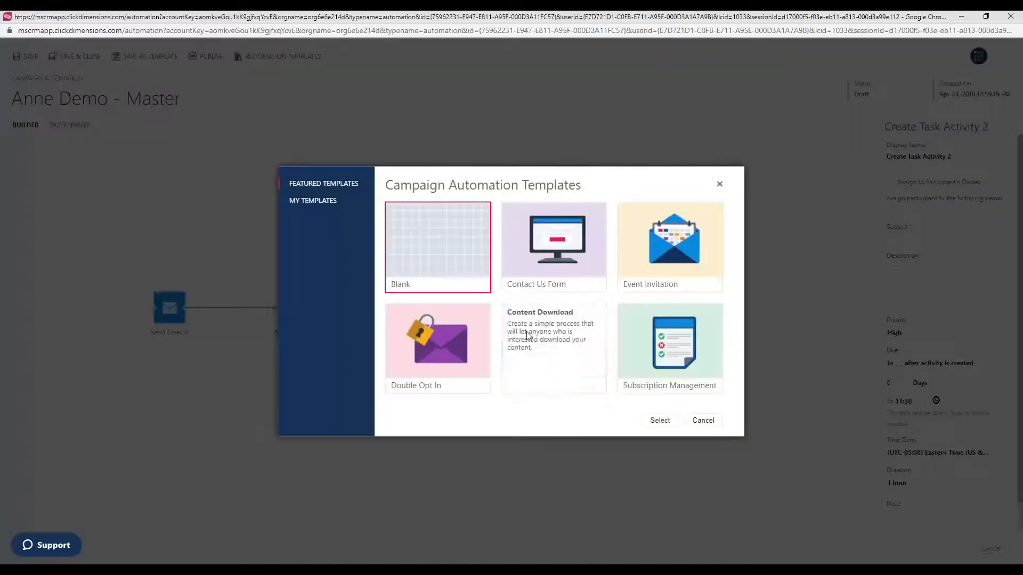
{"action": "left_click", "coordinate": [659, 421]}
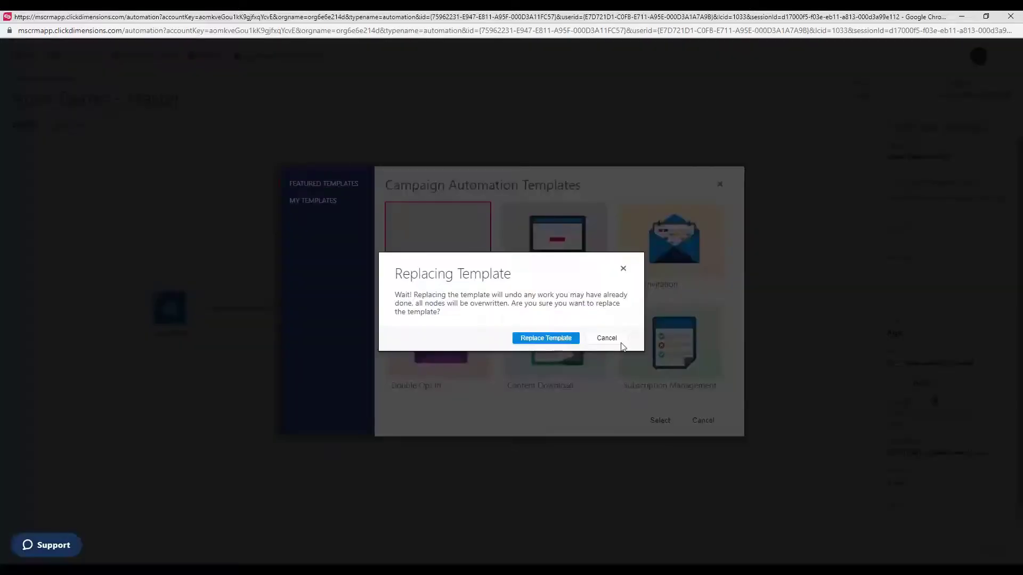
{"action": "key", "text": "Return"}
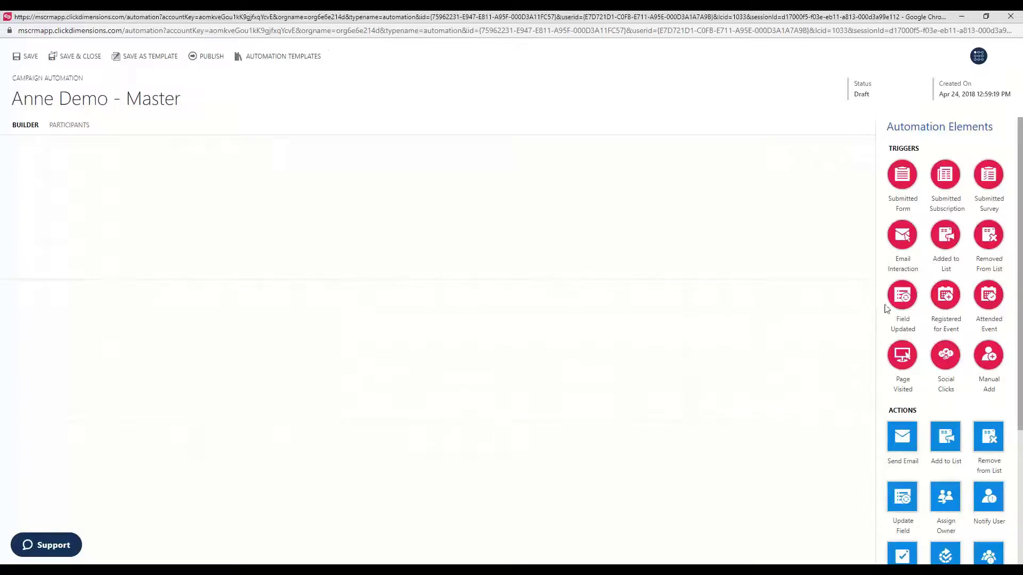
Step: Place a Field Updated trigger on the empty canvas and set its participant type to Contact
{"action": "left_click_drag", "start_coordinate": [902, 296], "coordinate": [193, 324]}
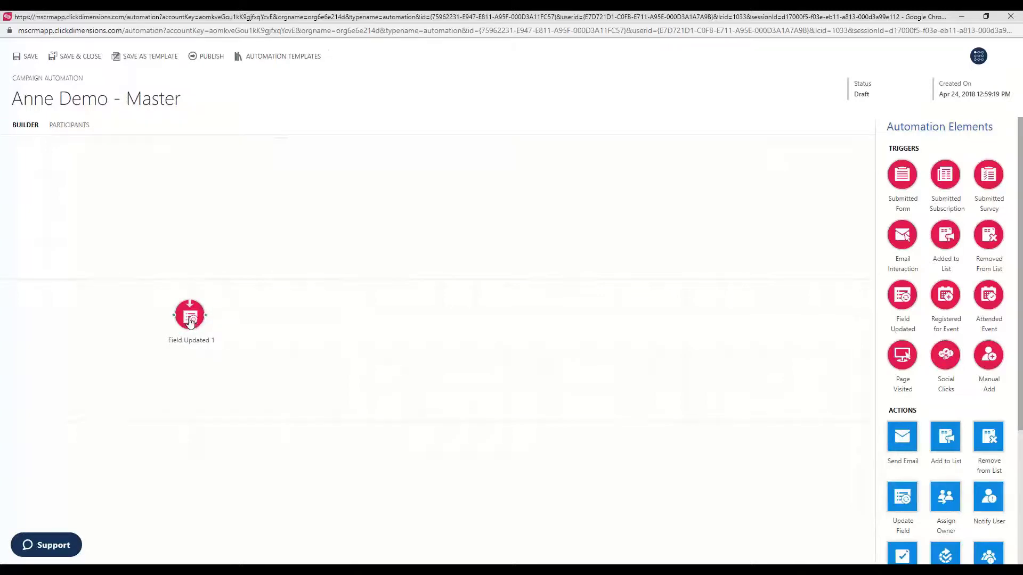
{"action": "left_click", "coordinate": [190, 320]}
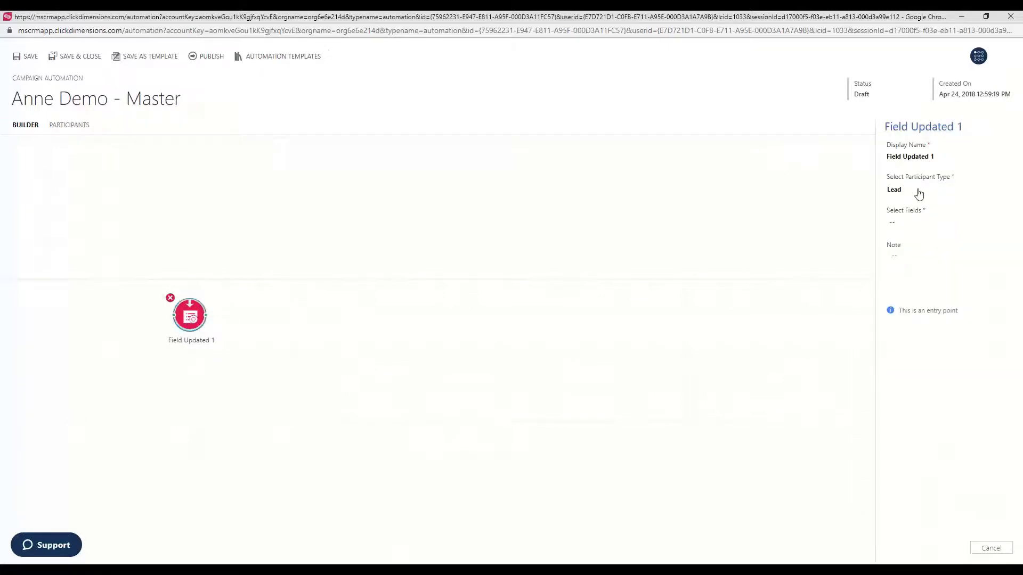
{"action": "left_click", "coordinate": [903, 193]}
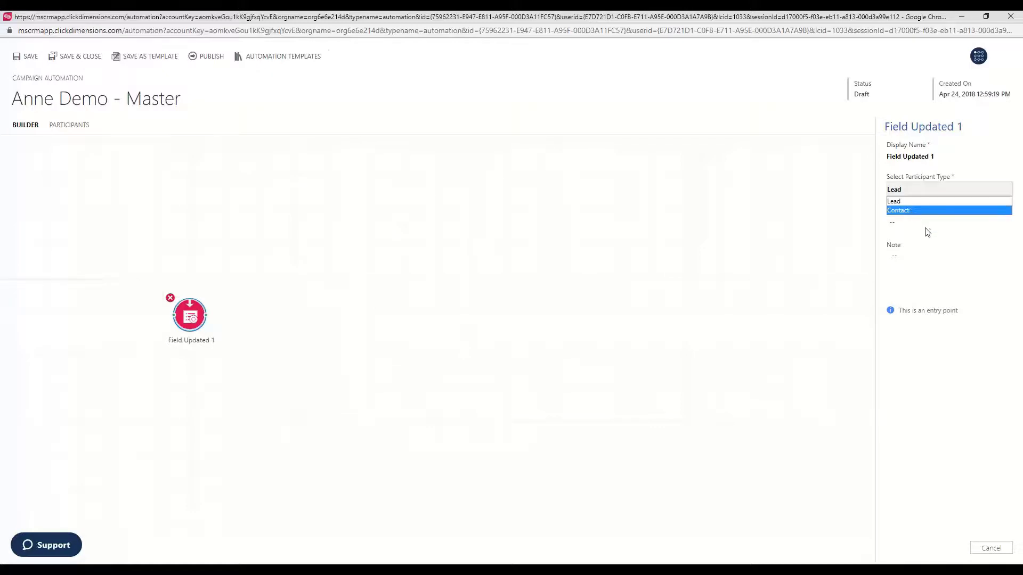
{"action": "key", "text": "Return"}
Step: Browse the contact fields offered for the Field Updated trigger without selecting any, then close its settings
{"action": "left_click", "coordinate": [910, 224]}
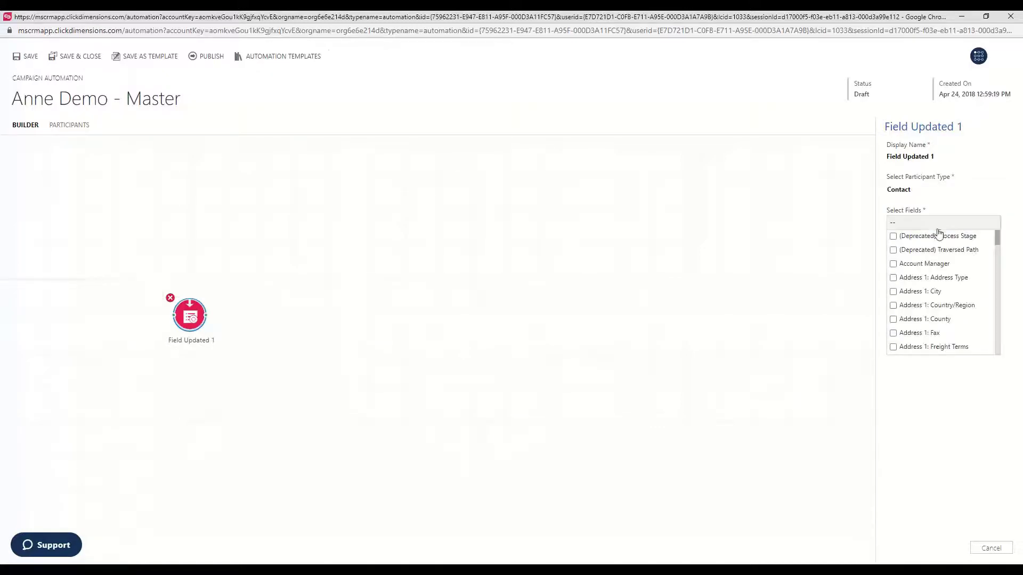
{"action": "scroll", "coordinate": [938, 276], "scroll_direction": "down", "scroll_amount": 10}
{"action": "scroll", "coordinate": [954, 276], "scroll_direction": "down", "scroll_amount": 10}
{"action": "scroll", "coordinate": [920, 308], "scroll_direction": "down", "scroll_amount": 10}
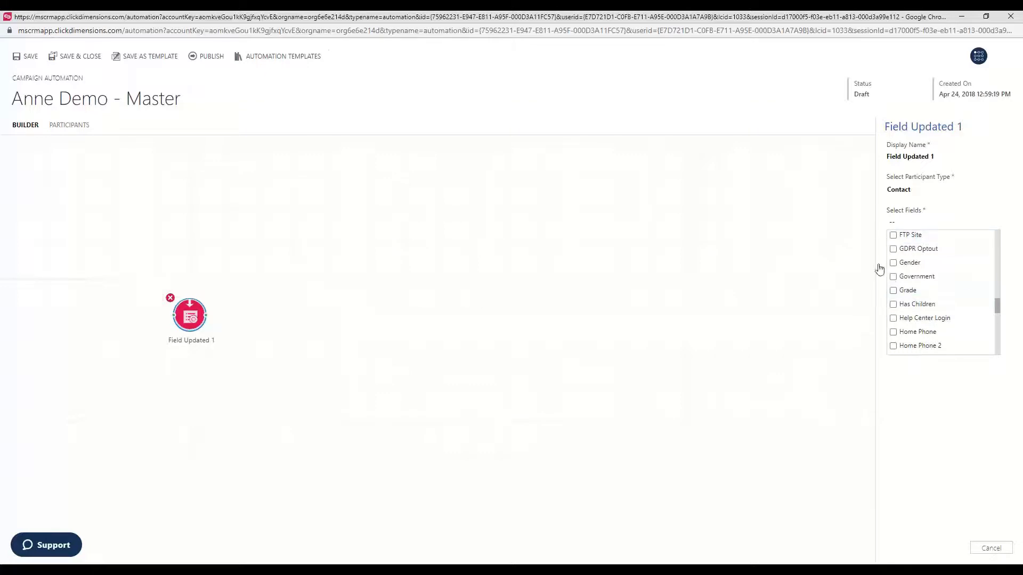
{"action": "scroll", "coordinate": [887, 317], "scroll_direction": "down", "scroll_amount": 3}
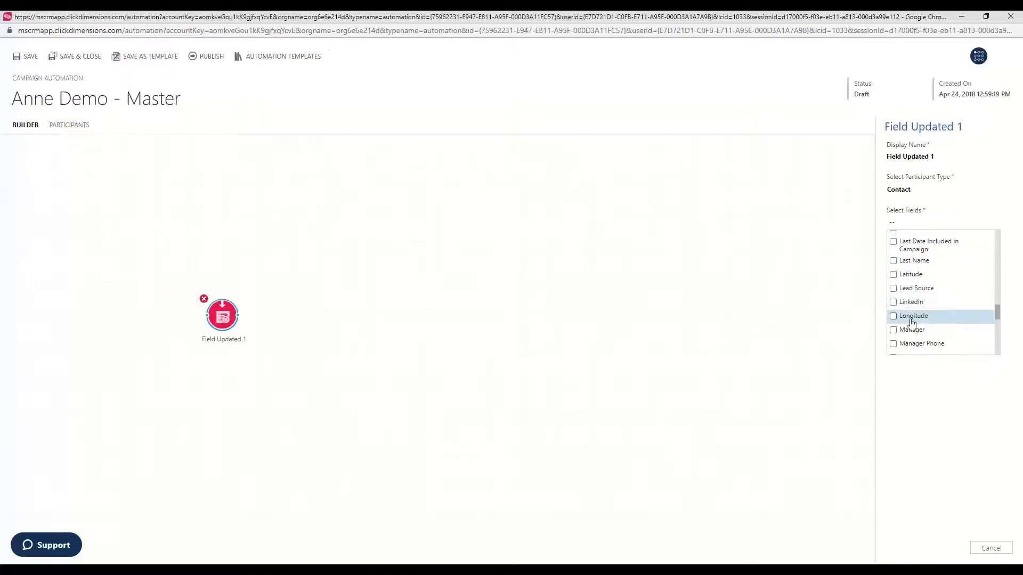
{"action": "scroll", "coordinate": [943, 334], "scroll_direction": "down", "scroll_amount": 3}
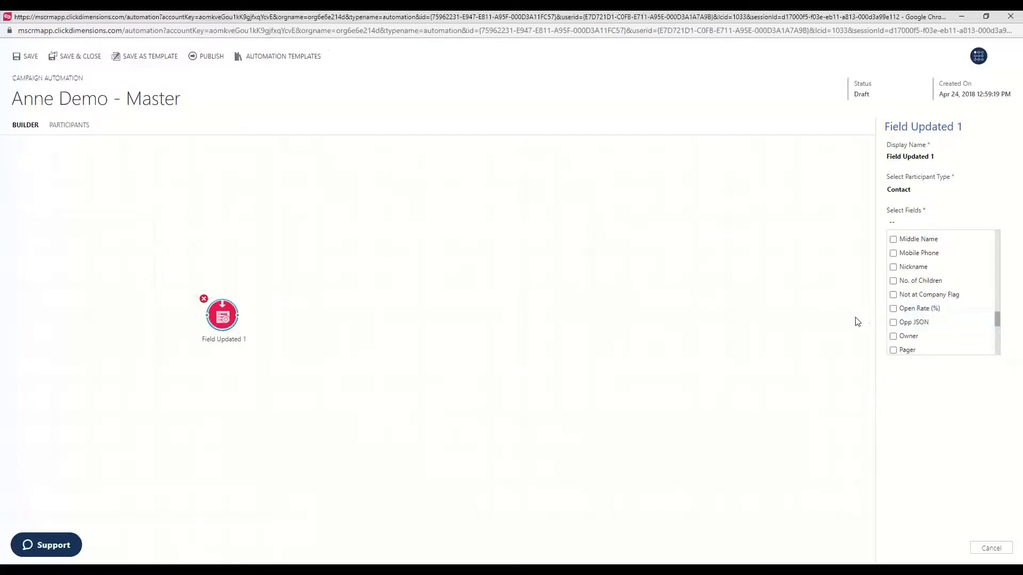
{"action": "left_click", "coordinate": [558, 279]}
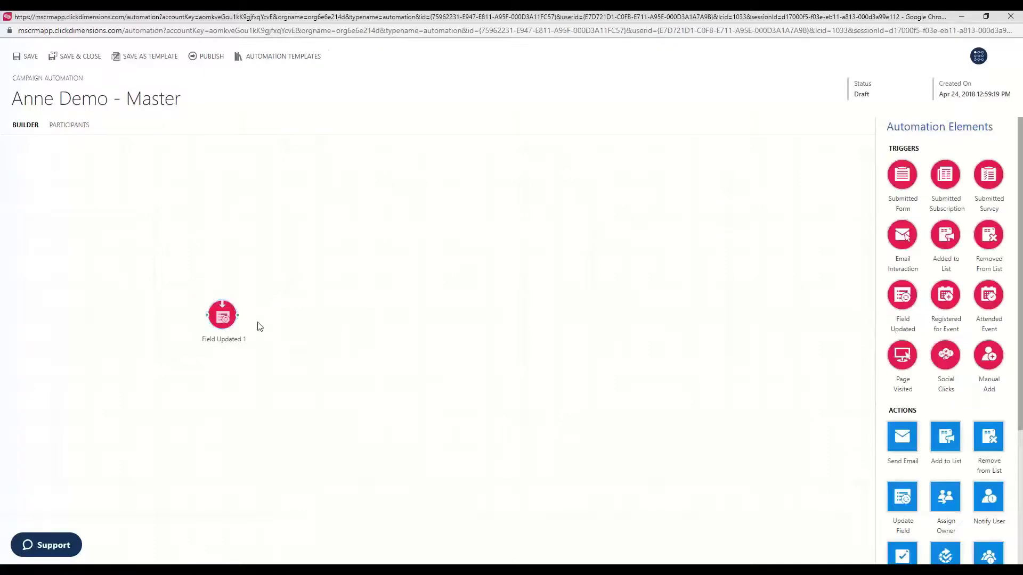
Step: Add a Send Email action after the Field Updated trigger and connect it to a new Email Interaction trigger
{"action": "left_click_drag", "start_coordinate": [231, 319], "coordinate": [204, 318]}
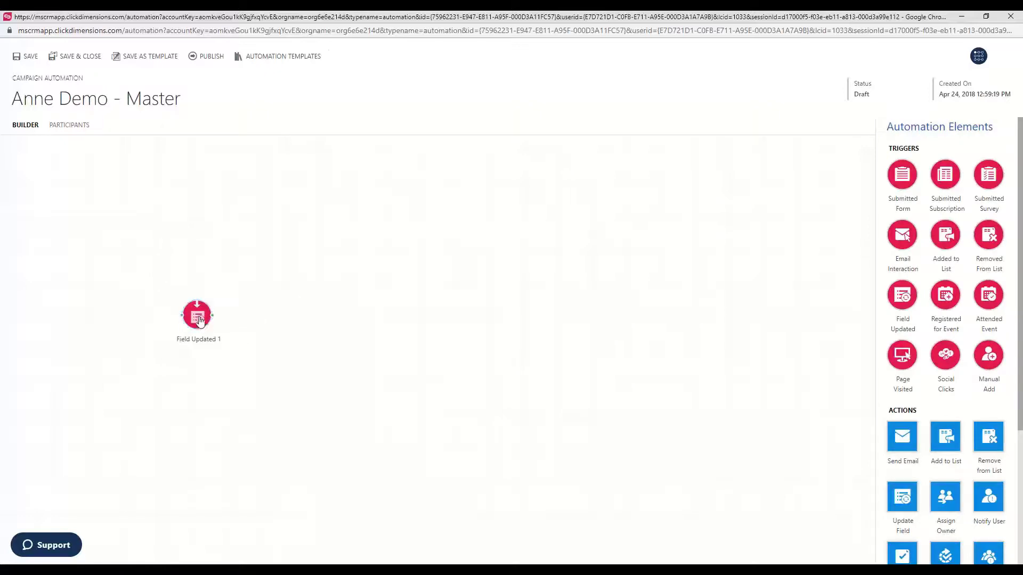
{"action": "left_click_drag", "start_coordinate": [901, 434], "coordinate": [273, 323]}
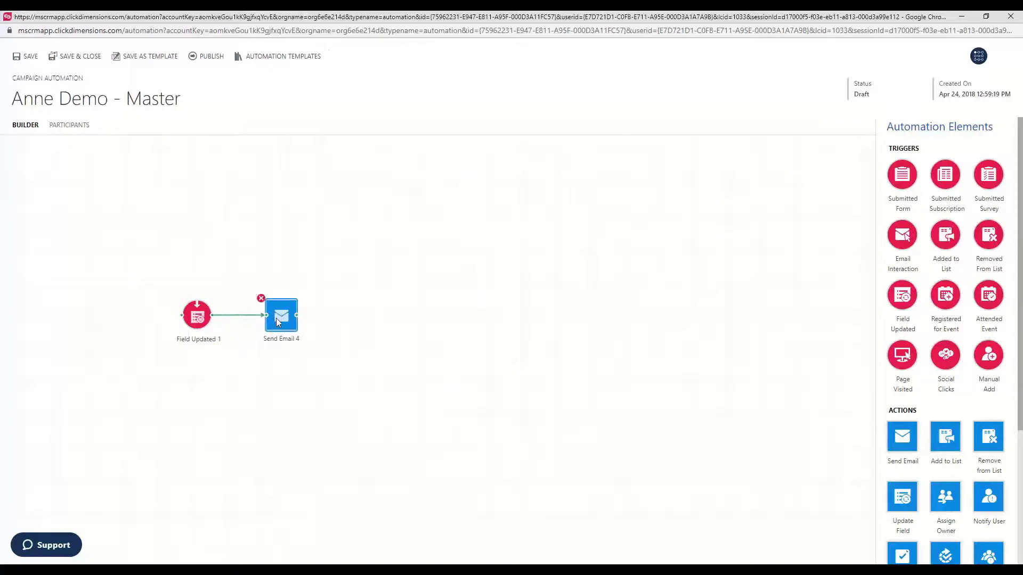
{"action": "left_click_drag", "start_coordinate": [904, 235], "coordinate": [366, 322]}
{"action": "left_click_drag", "start_coordinate": [296, 315], "coordinate": [362, 315]}
Step: Connect a Create Task Activity action to the Email Interaction's upper branch and realign the Field Updated and Send Email nodes
{"action": "scroll", "coordinate": [916, 463], "scroll_direction": "down", "scroll_amount": 2}
{"action": "left_click_drag", "start_coordinate": [904, 463], "coordinate": [474, 277]}
{"action": "left_click_drag", "start_coordinate": [377, 308], "coordinate": [452, 265]}
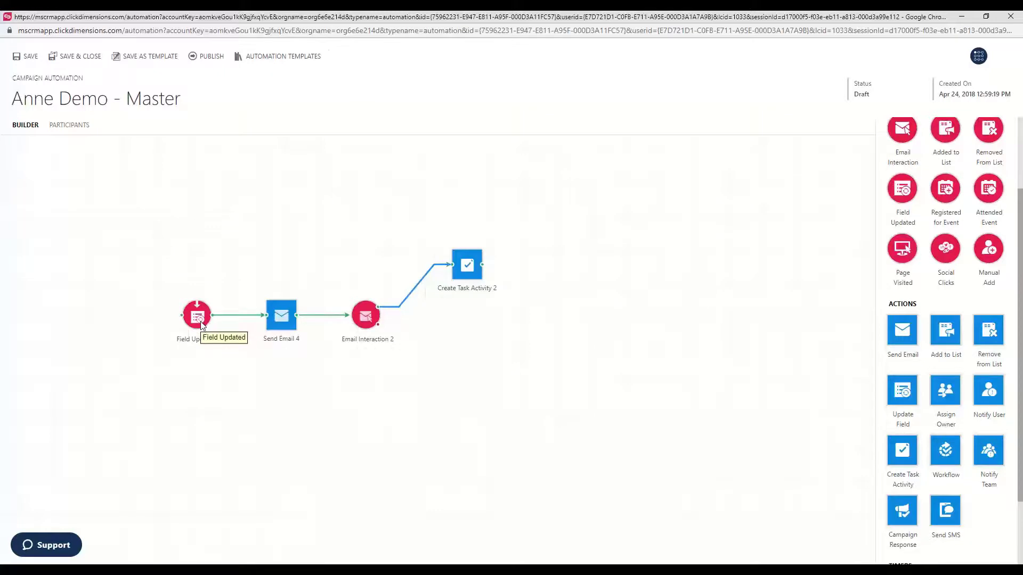
{"action": "mouse_move", "coordinate": [202, 325]}
{"action": "left_mouse_down"}
{"action": "mouse_move", "coordinate": [192, 309]}
{"action": "mouse_move", "coordinate": [191, 326]}
{"action": "left_mouse_up"}
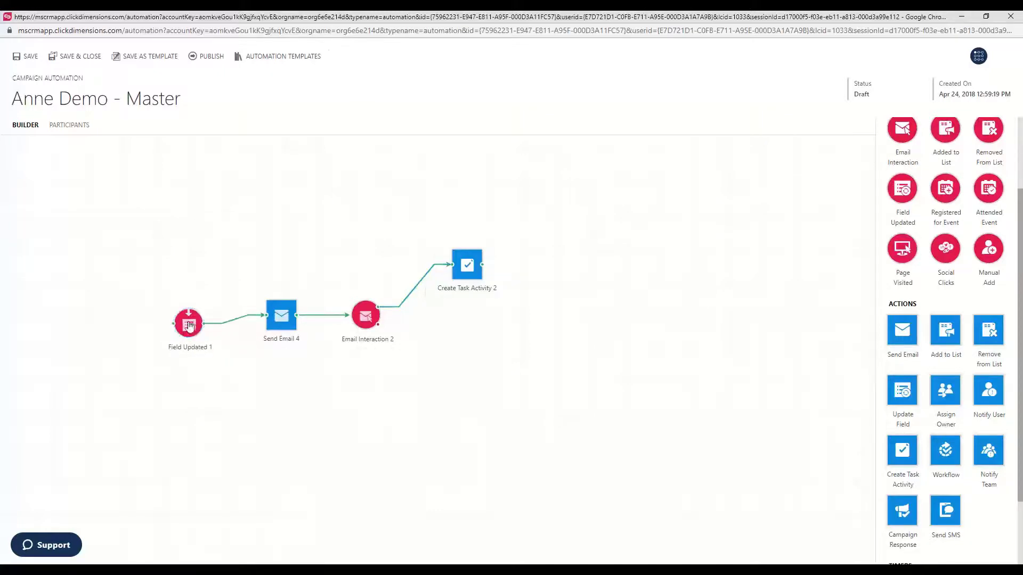
{"action": "left_click_drag", "start_coordinate": [281, 323], "coordinate": [282, 330]}
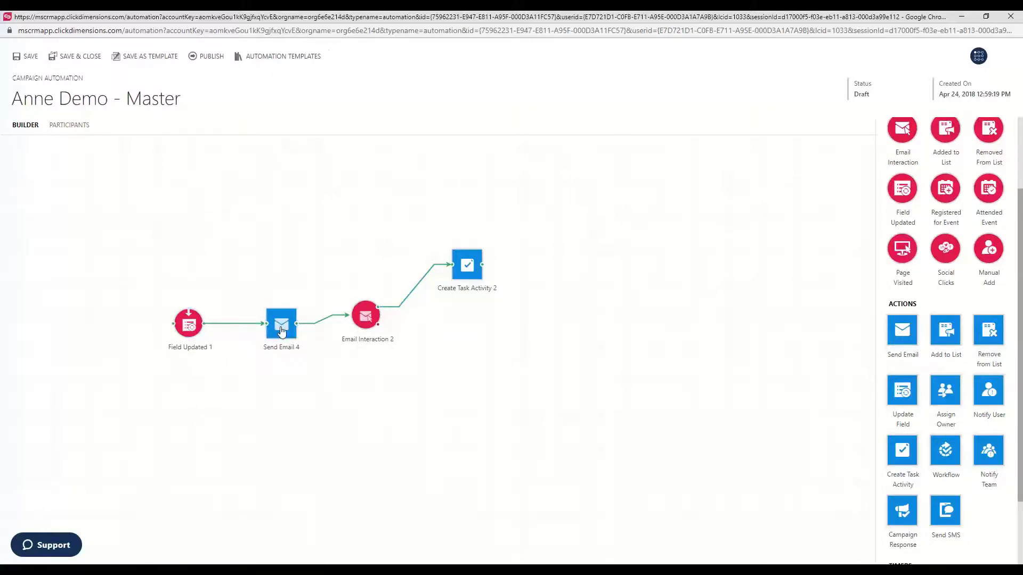
Step: Add a Wait Timer and a second Send Email action, connected in sequence from the Email Interaction's lower branch
{"action": "mouse_move", "coordinate": [356, 321]}
{"action": "left_mouse_down"}
{"action": "mouse_move", "coordinate": [364, 329]}
{"action": "mouse_move", "coordinate": [356, 328]}
{"action": "left_mouse_up"}
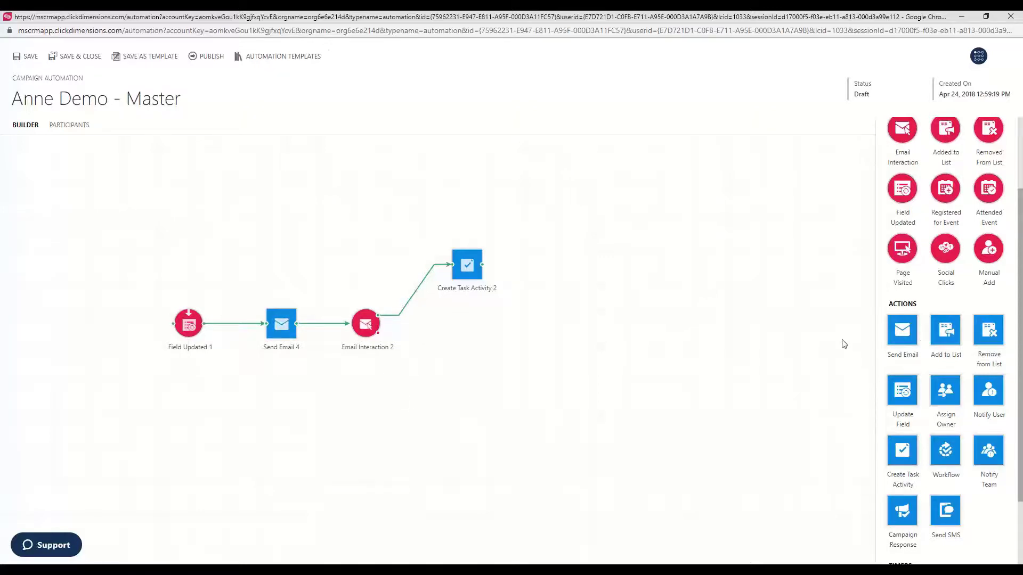
{"action": "left_click_drag", "start_coordinate": [903, 341], "coordinate": [534, 379]}
{"action": "scroll", "coordinate": [945, 426], "scroll_direction": "down", "scroll_amount": 1}
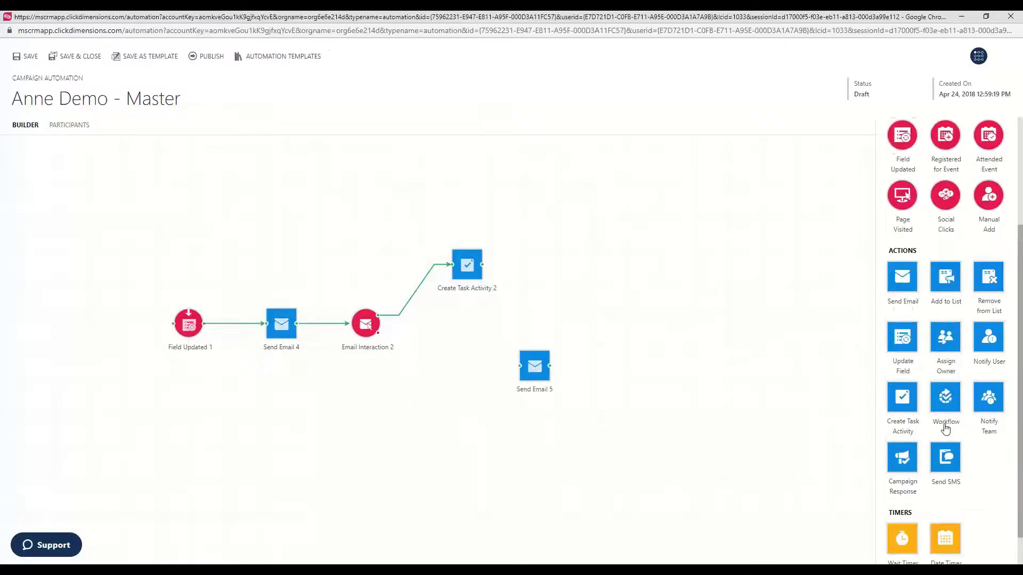
{"action": "scroll", "coordinate": [945, 426], "scroll_direction": "down", "scroll_amount": 1}
{"action": "left_click_drag", "start_coordinate": [901, 476], "coordinate": [426, 360]}
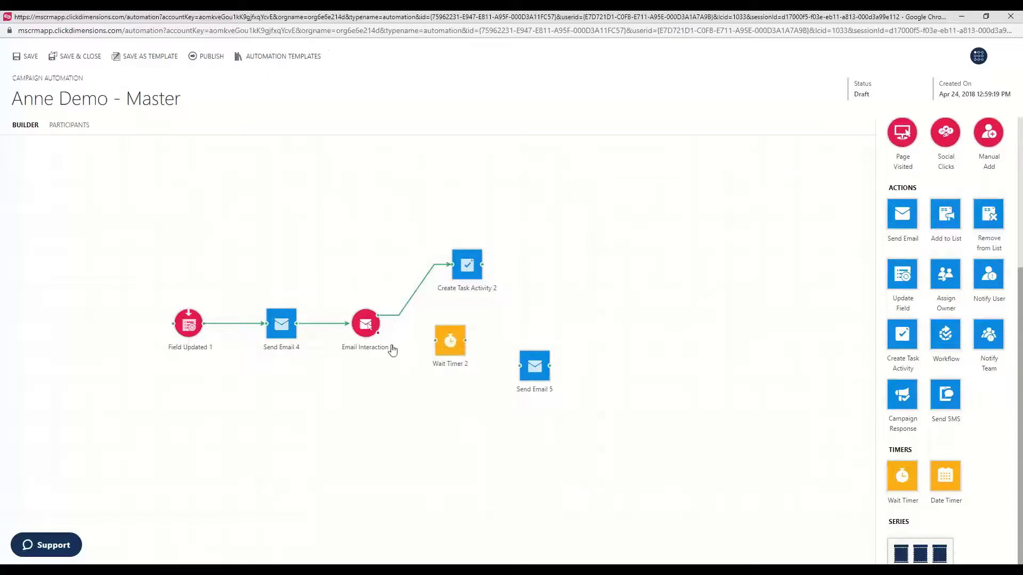
{"action": "left_click_drag", "start_coordinate": [377, 332], "coordinate": [554, 371]}
Step: Add an Email Interaction trigger after the second Send Email and connect its upper branch to the repositioned Create Task Activity
{"action": "left_click_drag", "start_coordinate": [481, 265], "coordinate": [699, 210]}
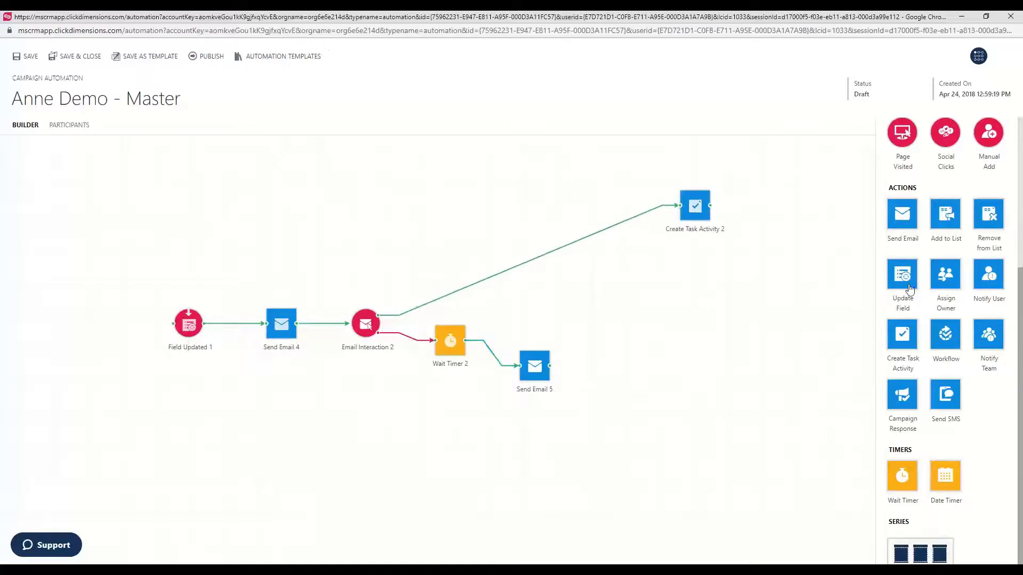
{"action": "scroll", "coordinate": [910, 289], "scroll_direction": "up", "scroll_amount": 3}
{"action": "mouse_move", "coordinate": [895, 185]}
{"action": "left_mouse_down"}
{"action": "mouse_move", "coordinate": [645, 365]}
{"action": "mouse_move", "coordinate": [588, 378]}
{"action": "mouse_move", "coordinate": [650, 212]}
{"action": "mouse_move", "coordinate": [699, 223]}
{"action": "left_mouse_up"}
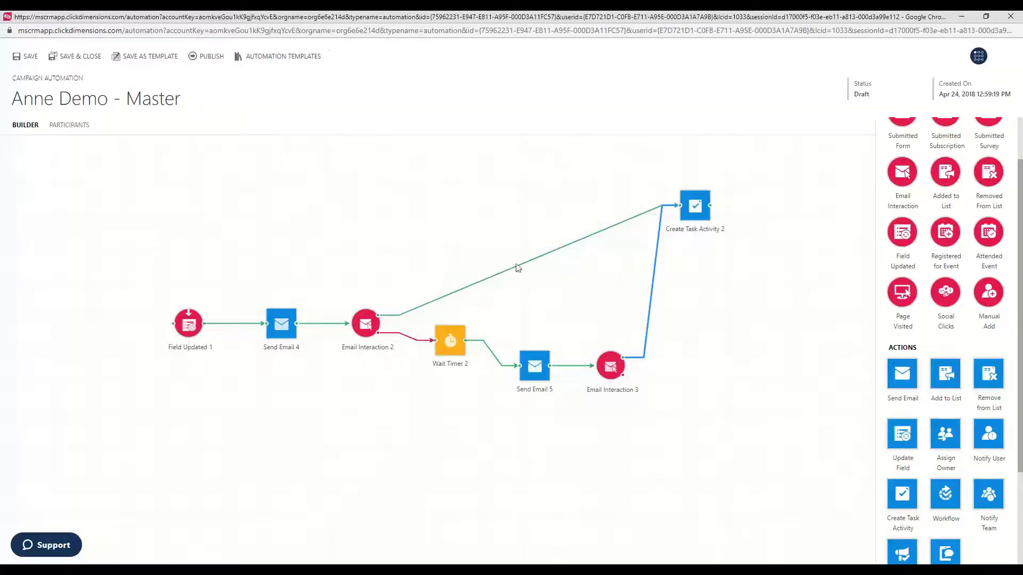
{"action": "mouse_move", "coordinate": [187, 336]}
{"action": "left_mouse_down"}
{"action": "mouse_move", "coordinate": [178, 328]}
{"action": "mouse_move", "coordinate": [178, 338]}
{"action": "mouse_move", "coordinate": [181, 328]}
{"action": "mouse_move", "coordinate": [205, 335]}
{"action": "mouse_move", "coordinate": [199, 326]}
{"action": "left_mouse_up"}
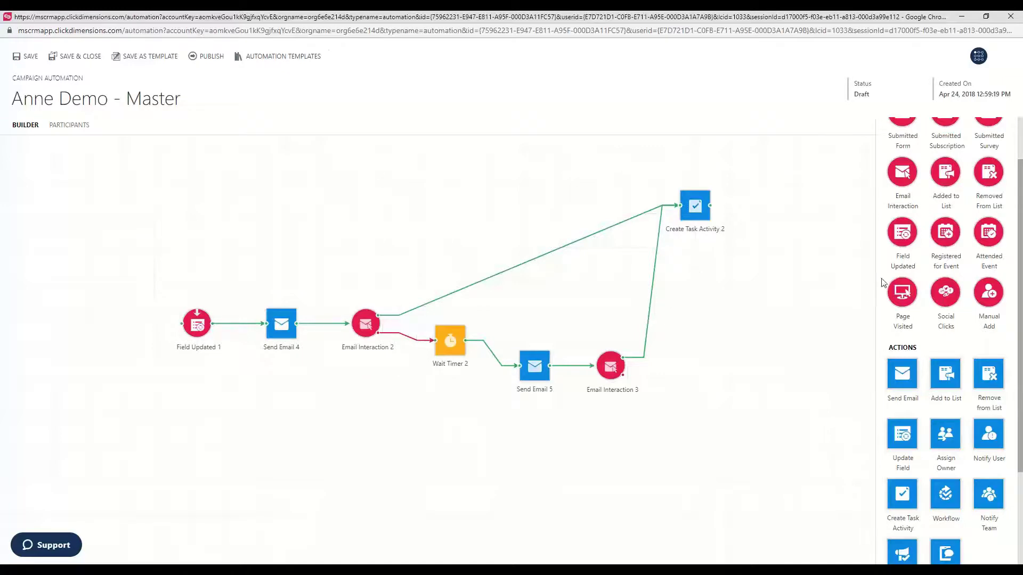
Step: Add an Update Field action and connect it to the lower branch of the second Email Interaction
{"action": "left_click_drag", "start_coordinate": [903, 444], "coordinate": [807, 295]}
{"action": "left_click_drag", "start_coordinate": [710, 205], "coordinate": [772, 284]}
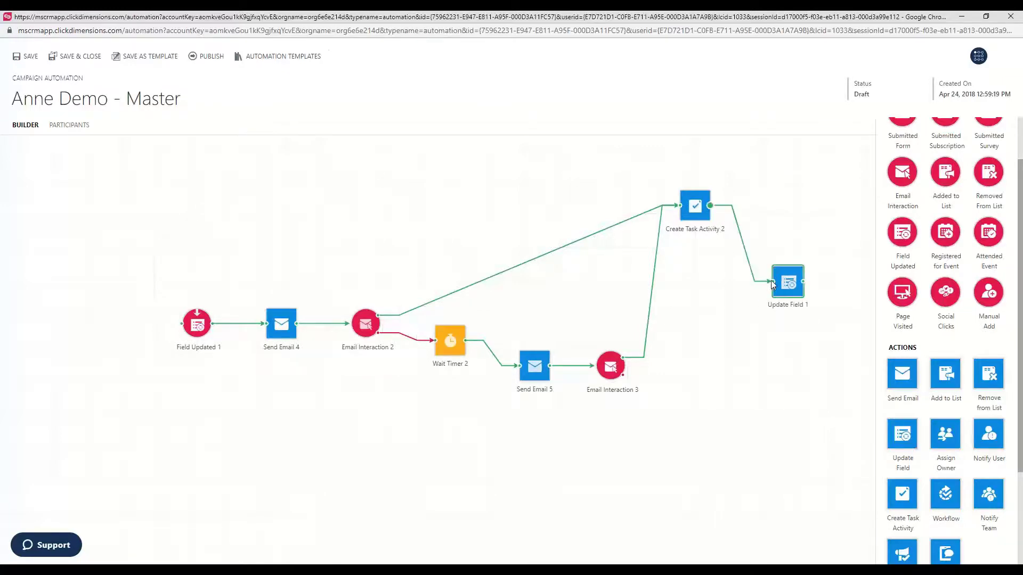
{"action": "left_click_drag", "start_coordinate": [622, 374], "coordinate": [817, 382]}
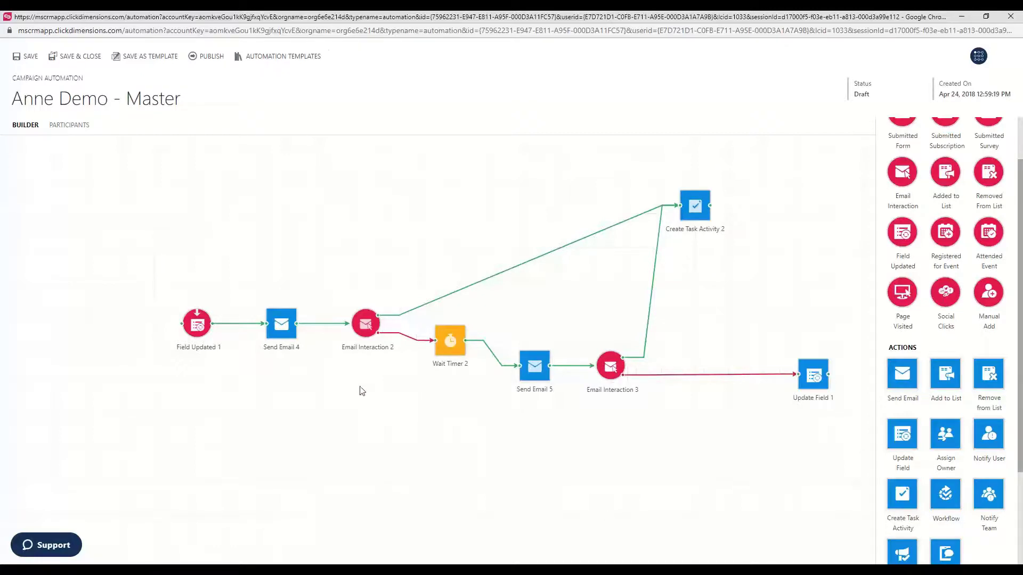
Step: Place a Social Clicks trigger above the existing flow, view its settings, and close the automation builder
{"action": "left_click_drag", "start_coordinate": [360, 386], "coordinate": [365, 547]}
{"action": "left_click_drag", "start_coordinate": [945, 292], "coordinate": [417, 361]}
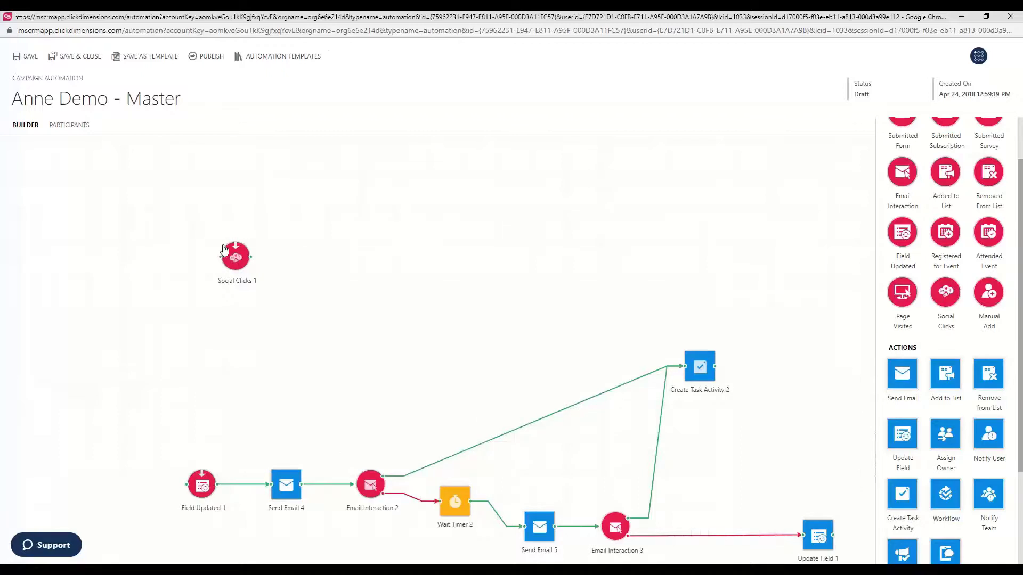
{"action": "left_click", "coordinate": [224, 250]}
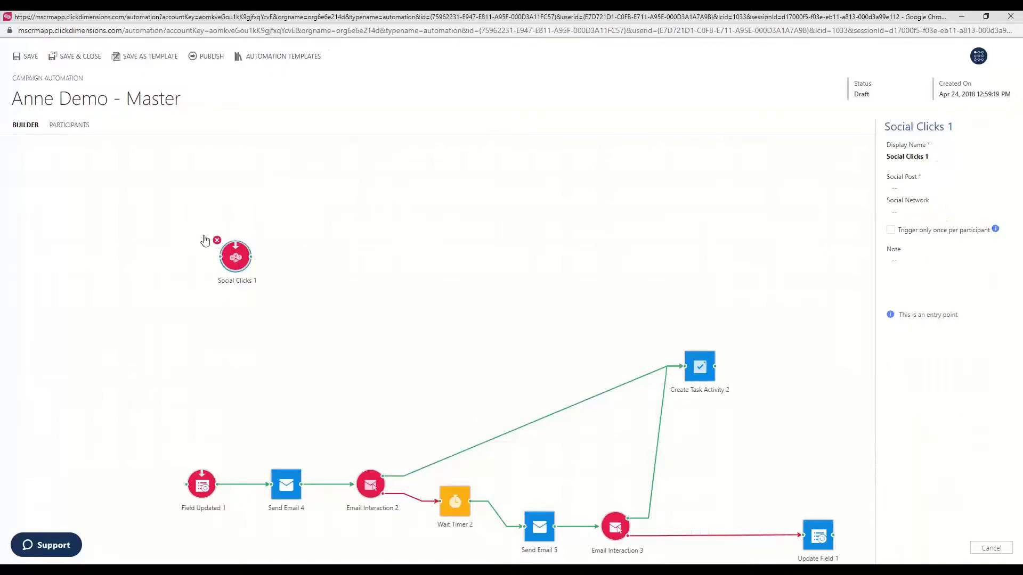
{"action": "left_click", "coordinate": [388, 283]}
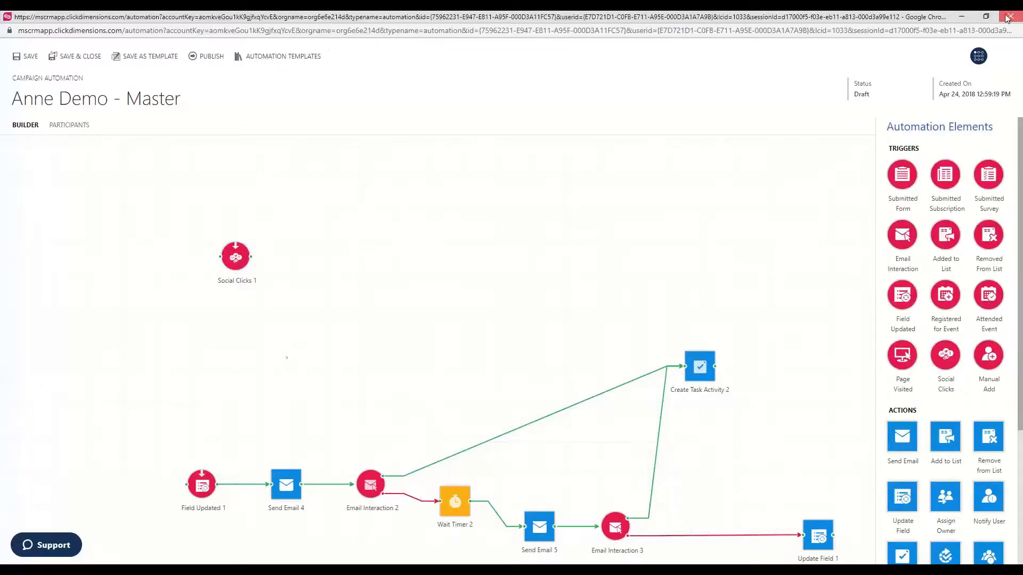
{"action": "left_click", "coordinate": [1008, 17]}
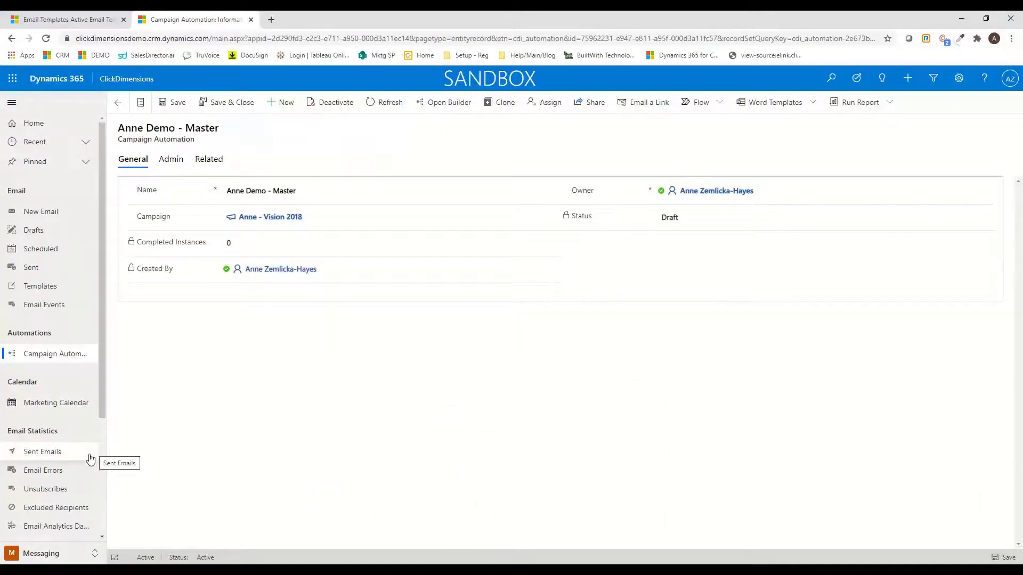
Step: Go to the Surveys list in Web and Events, search it by the owner's first name, and open the matching test survey
{"action": "scroll", "coordinate": [90, 457], "scroll_direction": "down", "scroll_amount": 3}
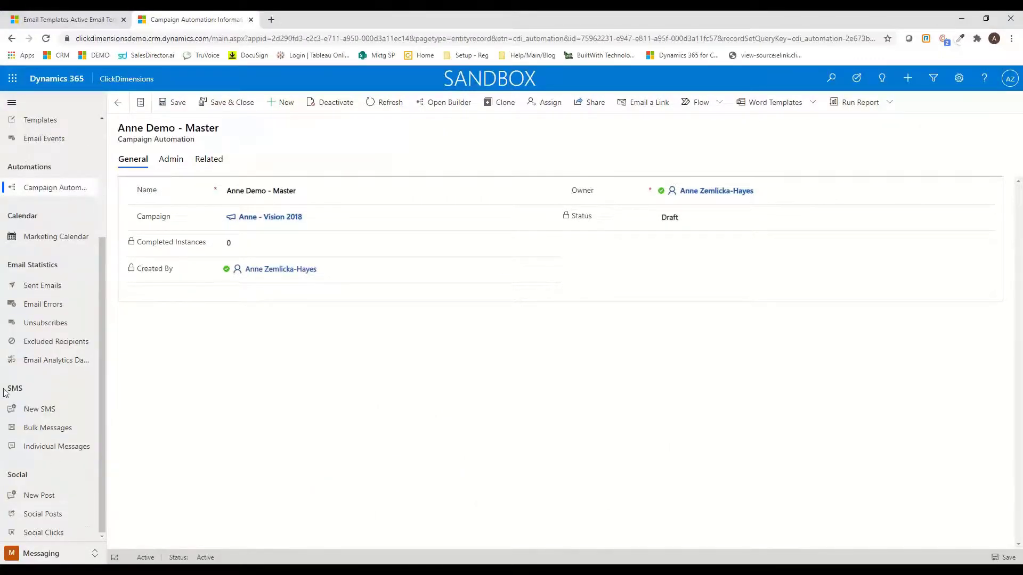
{"action": "left_click", "coordinate": [94, 553]}
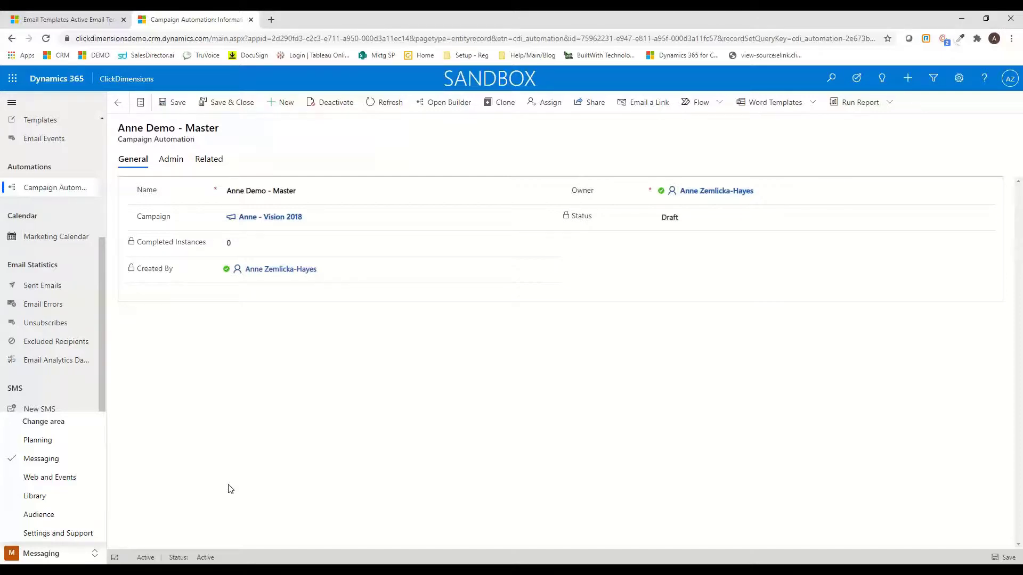
{"action": "left_click", "coordinate": [53, 481]}
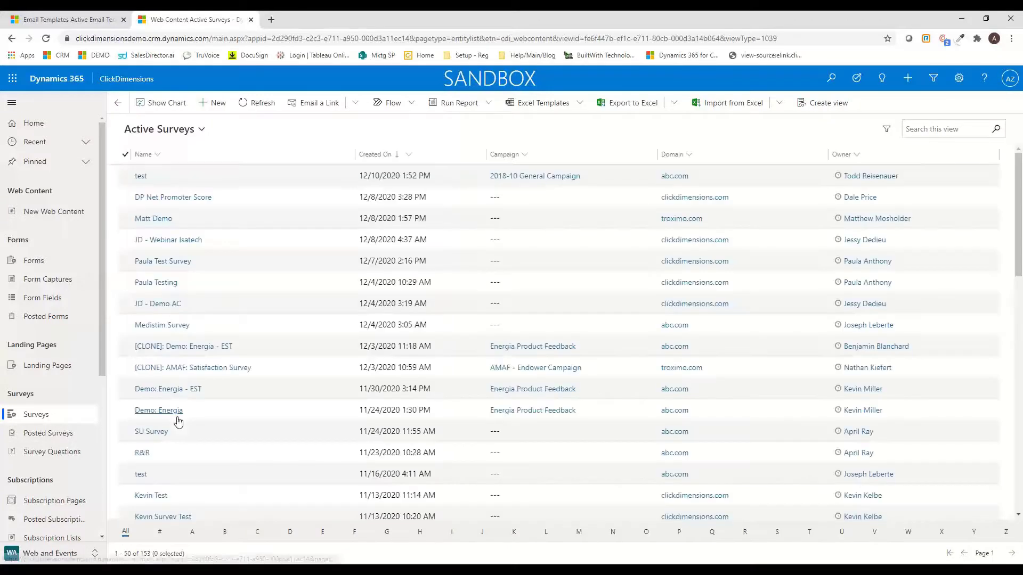
{"action": "left_click", "coordinate": [935, 130]}
{"action": "type", "text": "am"}
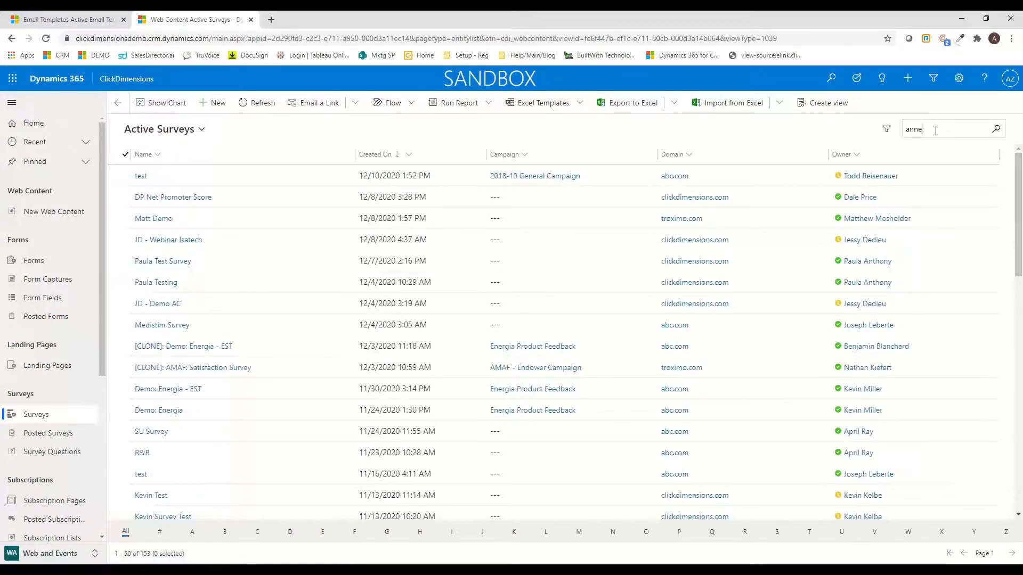
{"action": "key", "text": "Return"}
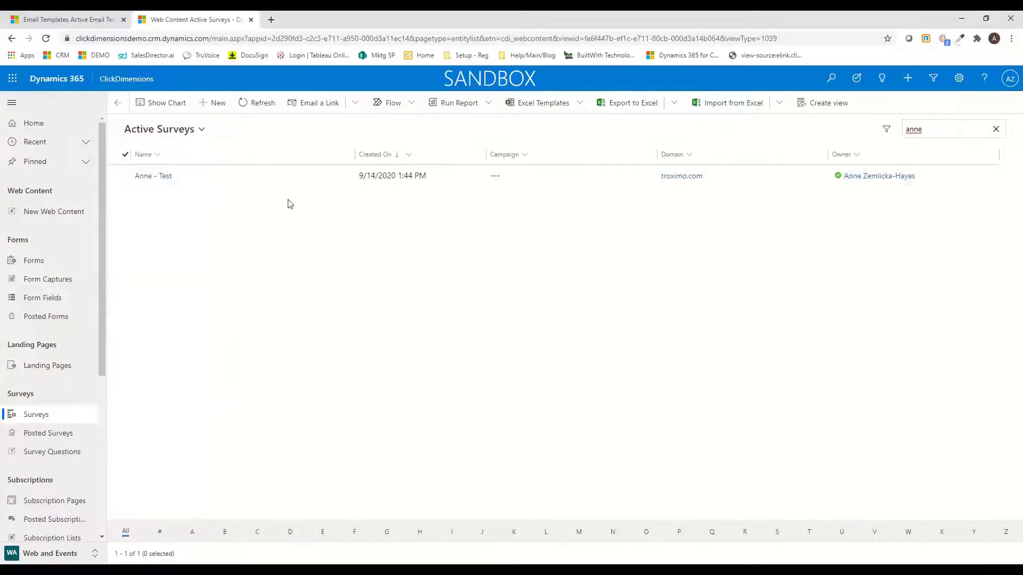
{"action": "double_click", "coordinate": [296, 182]}
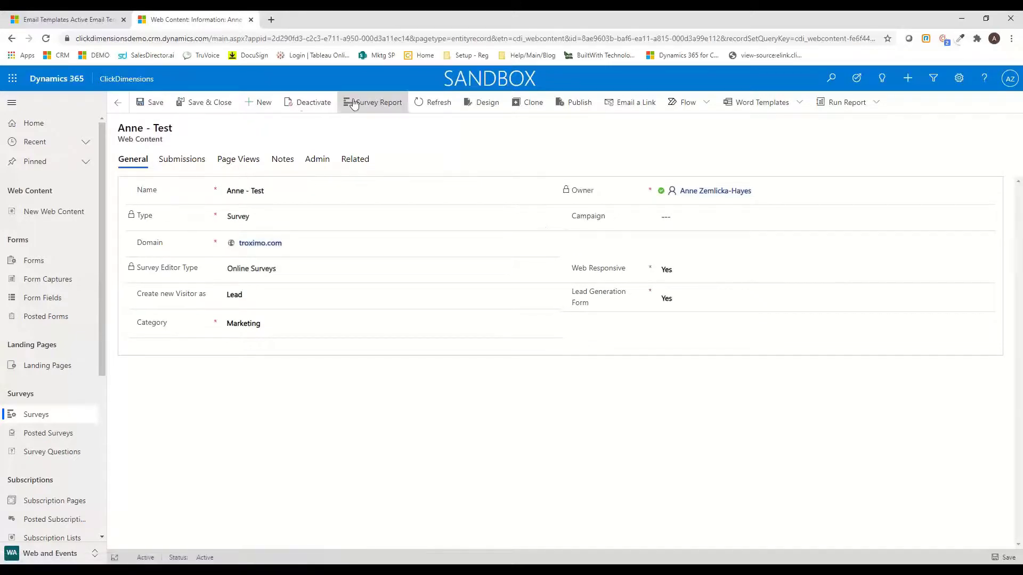
Step: Open the survey in the designer, add a second page, and look at Survey Logic before returning to page1
{"action": "left_click", "coordinate": [482, 102]}
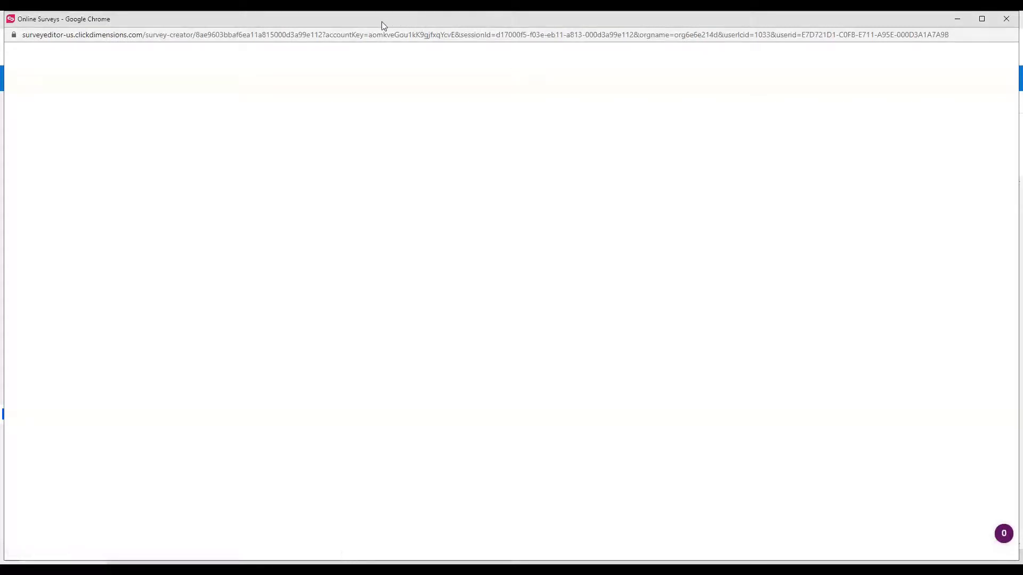
{"action": "mouse_move", "coordinate": [379, 21]}
{"action": "left_mouse_down"}
{"action": "mouse_move", "coordinate": [409, 24]}
{"action": "mouse_move", "coordinate": [381, 21]}
{"action": "left_mouse_up"}
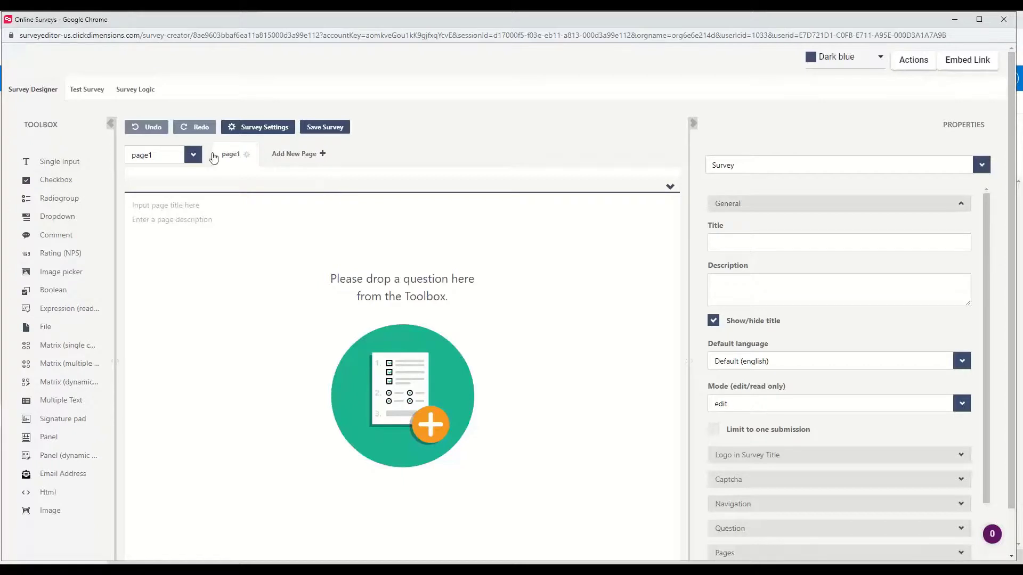
{"action": "left_click", "coordinate": [315, 154]}
{"action": "left_click", "coordinate": [231, 154]}
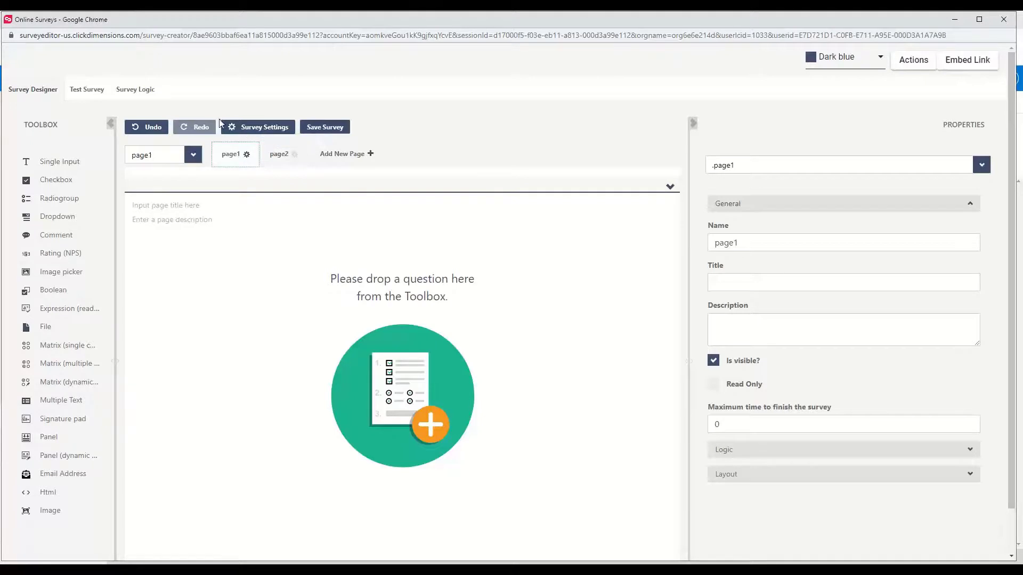
{"action": "left_click", "coordinate": [143, 94]}
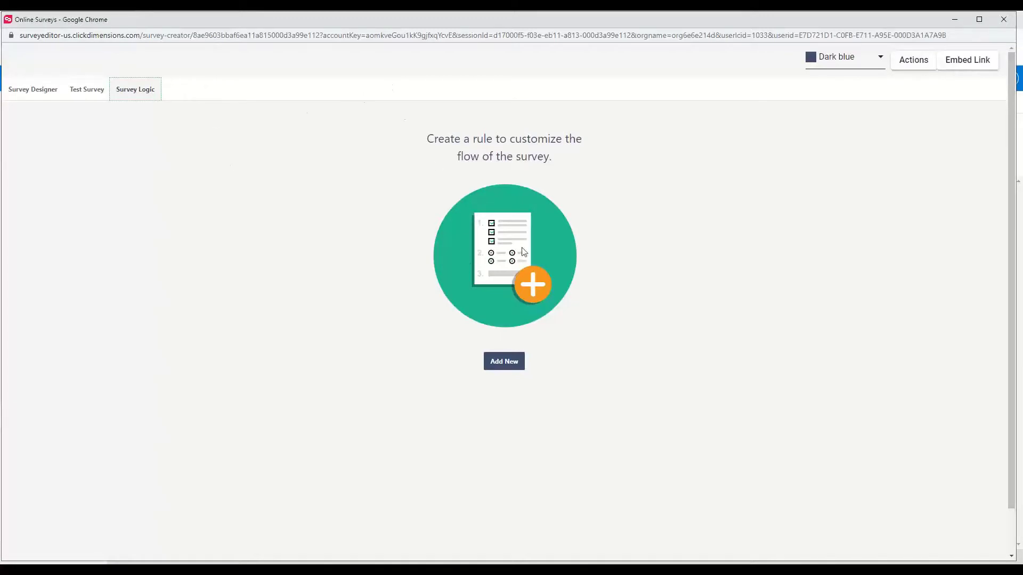
{"action": "left_click", "coordinate": [42, 92]}
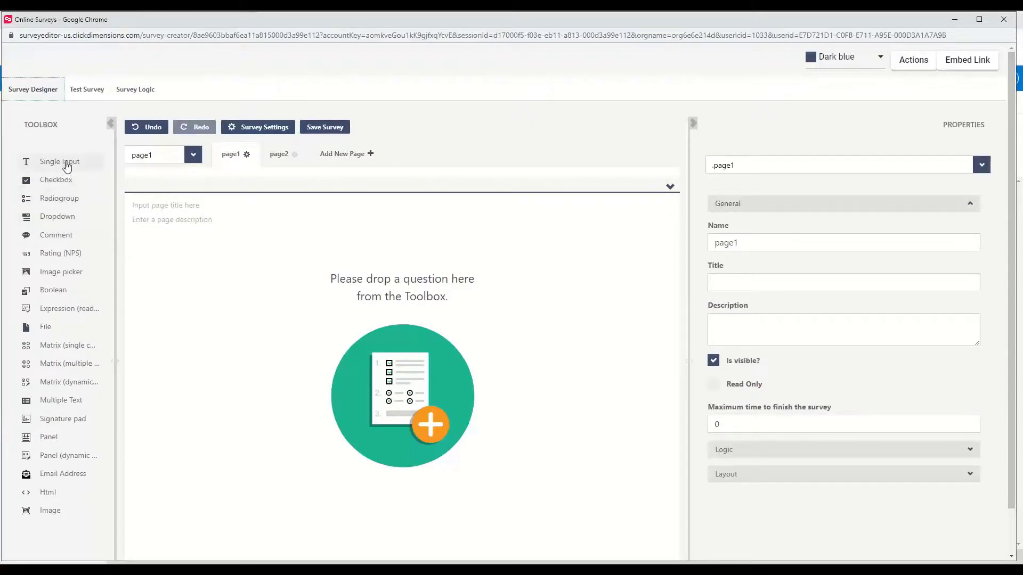
Step: Add a Single Input question to page1, name it First Name, and view its remaining properties
{"action": "left_click_drag", "start_coordinate": [64, 165], "coordinate": [246, 253]}
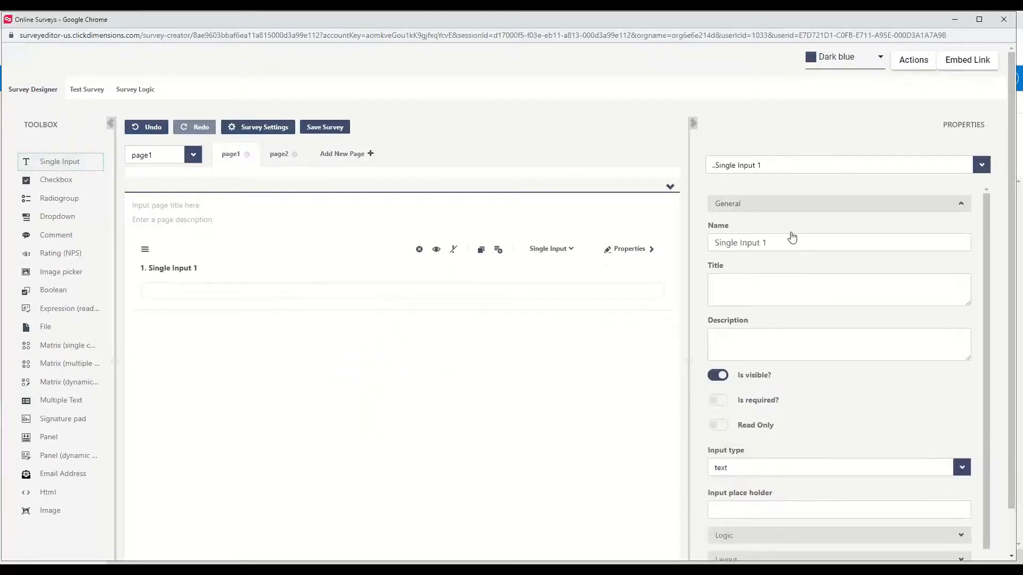
{"action": "left_click_drag", "start_coordinate": [788, 243], "coordinate": [684, 246]}
{"action": "type", "text": "First Name"}
{"action": "left_click", "coordinate": [768, 294]}
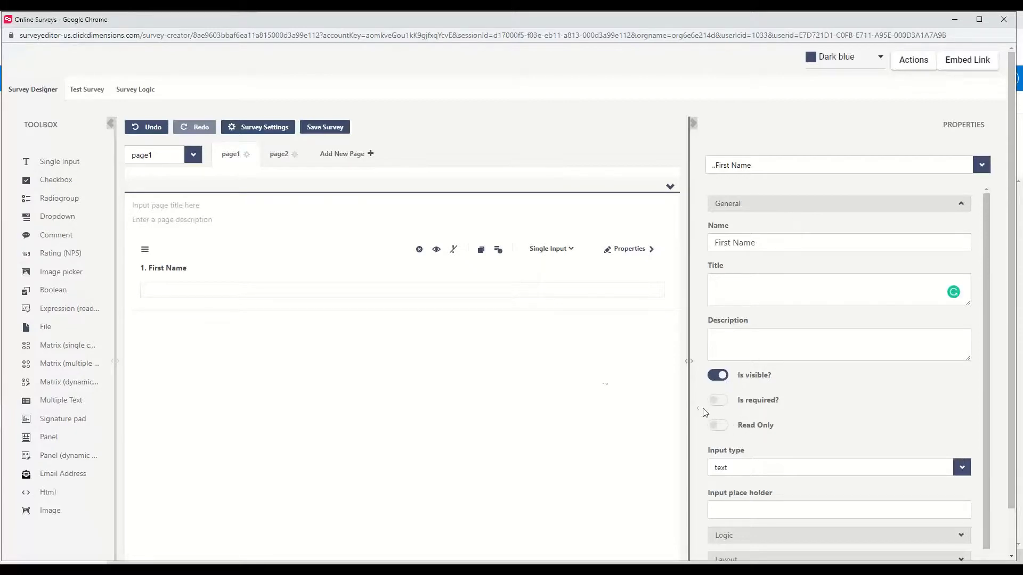
{"action": "scroll", "coordinate": [786, 394], "scroll_direction": "down", "scroll_amount": 1}
{"action": "scroll", "coordinate": [777, 394], "scroll_direction": "down", "scroll_amount": 1}
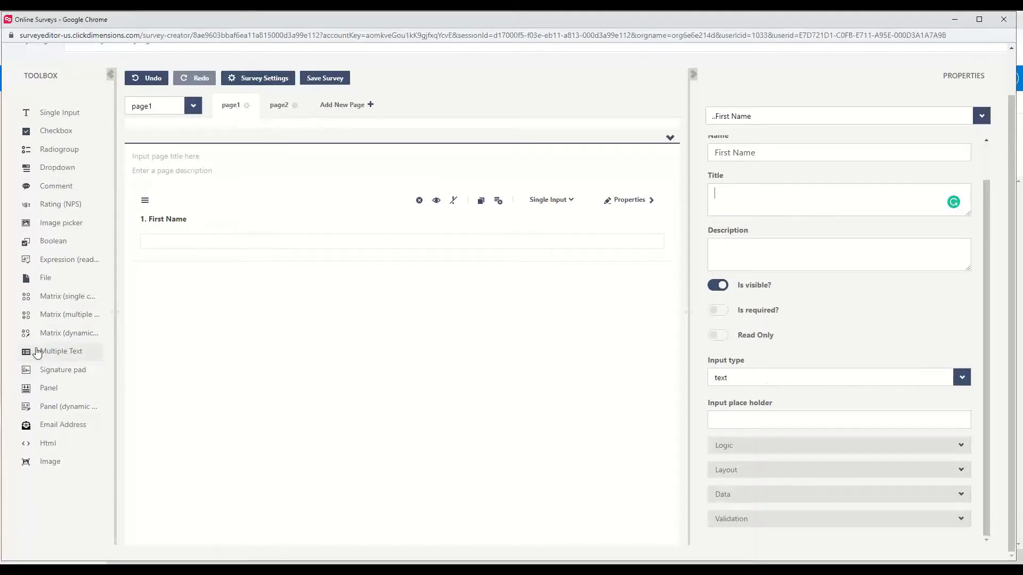
Step: Add a Rating (NPS) question and a Signature pad below First Name, and show the overall survey settings
{"action": "scroll", "coordinate": [228, 319], "scroll_direction": "up", "scroll_amount": 1}
{"action": "left_click_drag", "start_coordinate": [46, 256], "coordinate": [266, 355]}
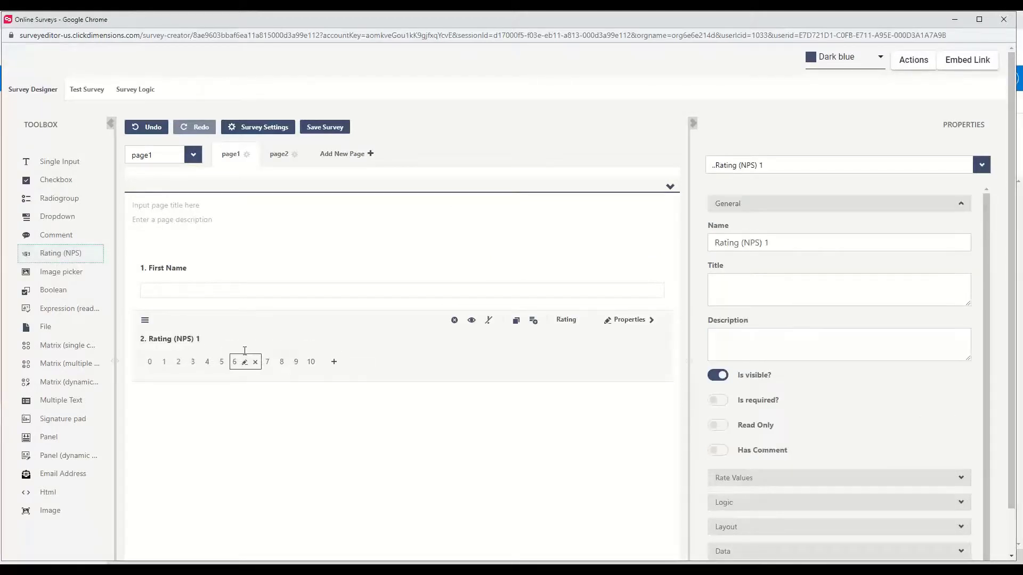
{"action": "left_click_drag", "start_coordinate": [67, 424], "coordinate": [319, 431]}
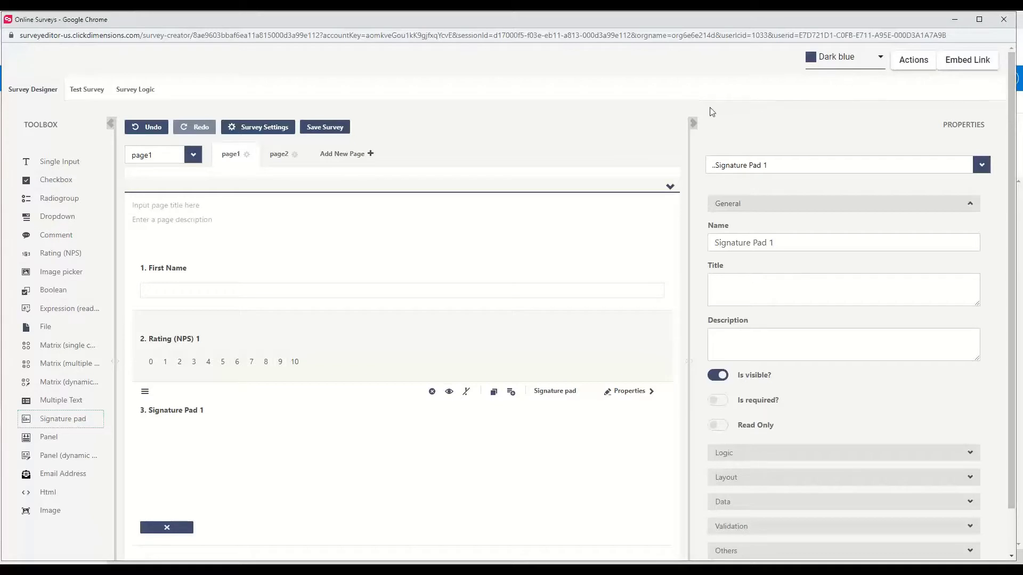
{"action": "left_click", "coordinate": [260, 128]}
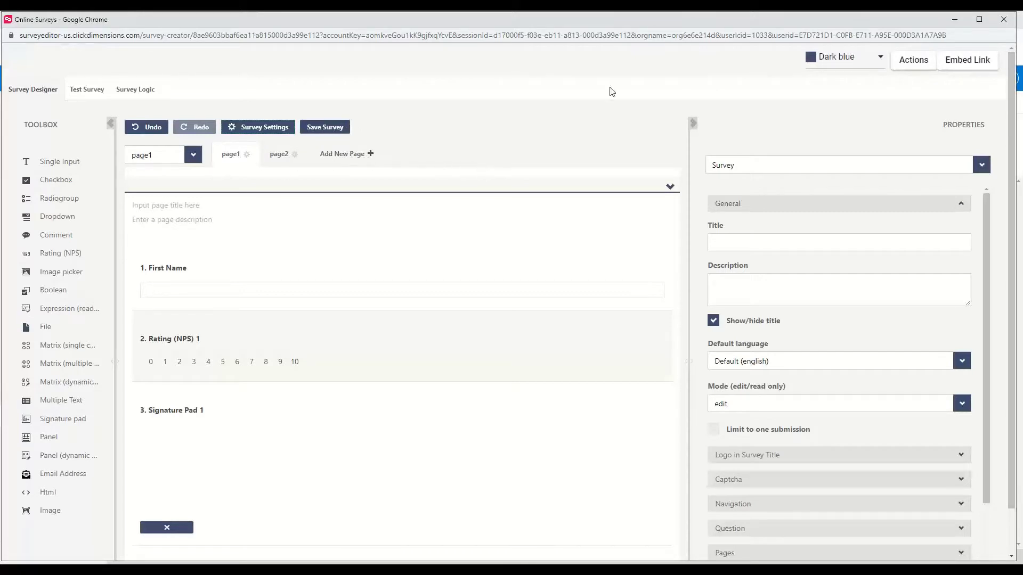
Step: Insert an Image element at the top of page1 with an Html element below it, and close the survey editor
{"action": "mouse_move", "coordinate": [424, 506]}
{"action": "mouse_move", "coordinate": [69, 513]}
{"action": "left_mouse_down"}
{"action": "mouse_move", "coordinate": [200, 315]}
{"action": "mouse_move", "coordinate": [265, 266]}
{"action": "left_mouse_up"}
{"action": "left_click", "coordinate": [180, 299]}
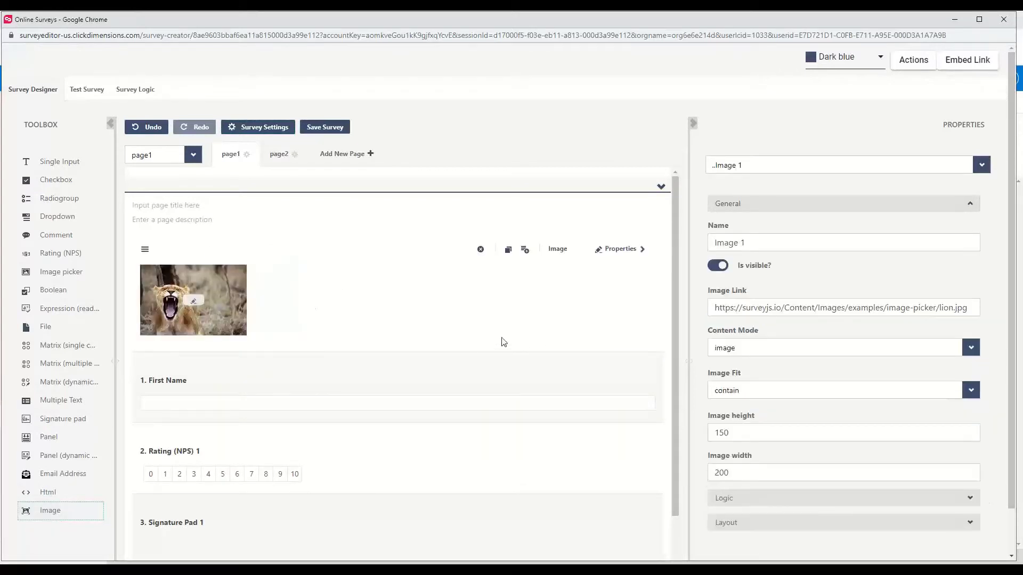
{"action": "left_click_drag", "start_coordinate": [46, 492], "coordinate": [197, 372]}
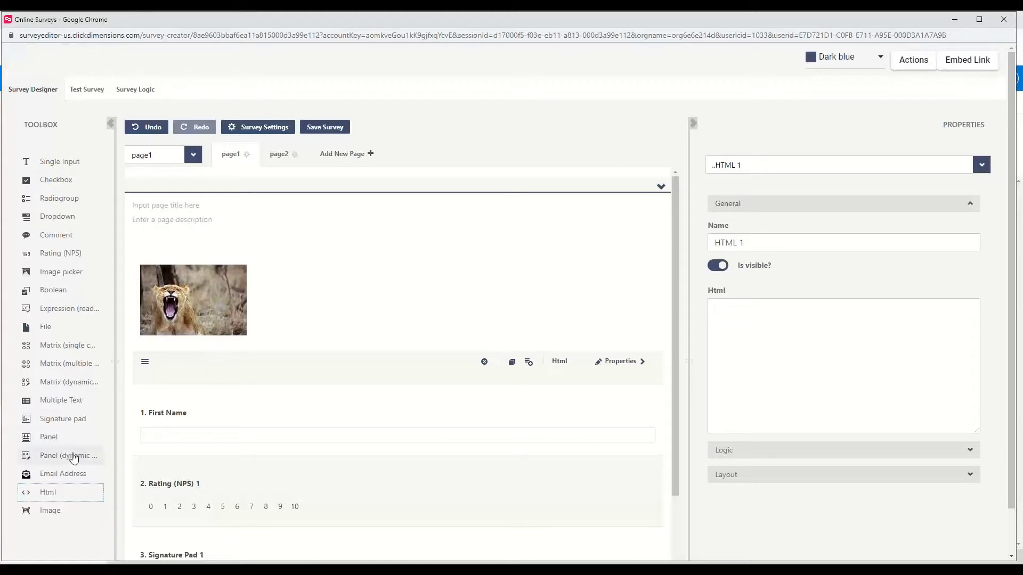
{"action": "scroll", "coordinate": [401, 396], "scroll_direction": "down", "scroll_amount": 2}
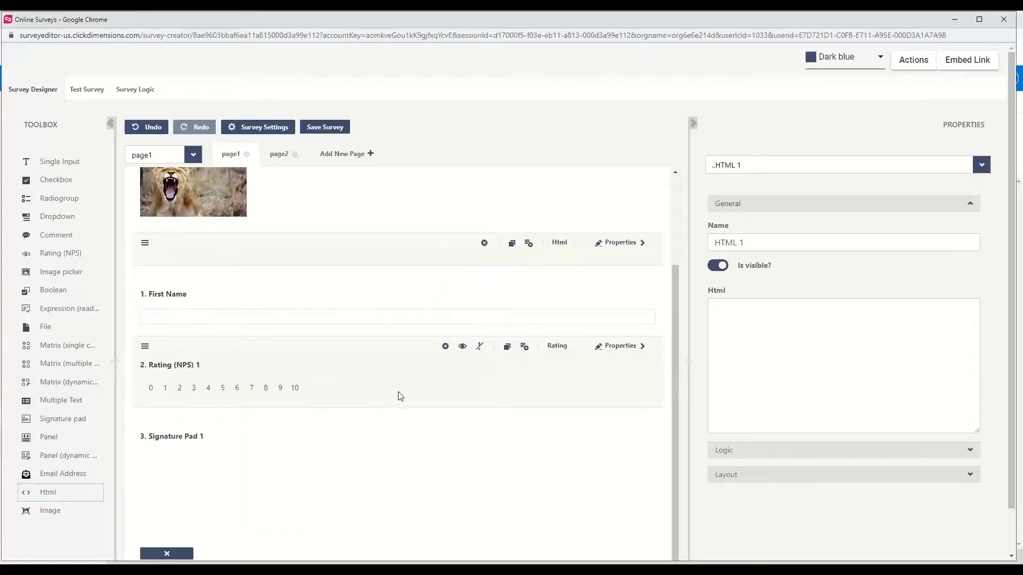
{"action": "scroll", "coordinate": [400, 396], "scroll_direction": "down", "scroll_amount": 1}
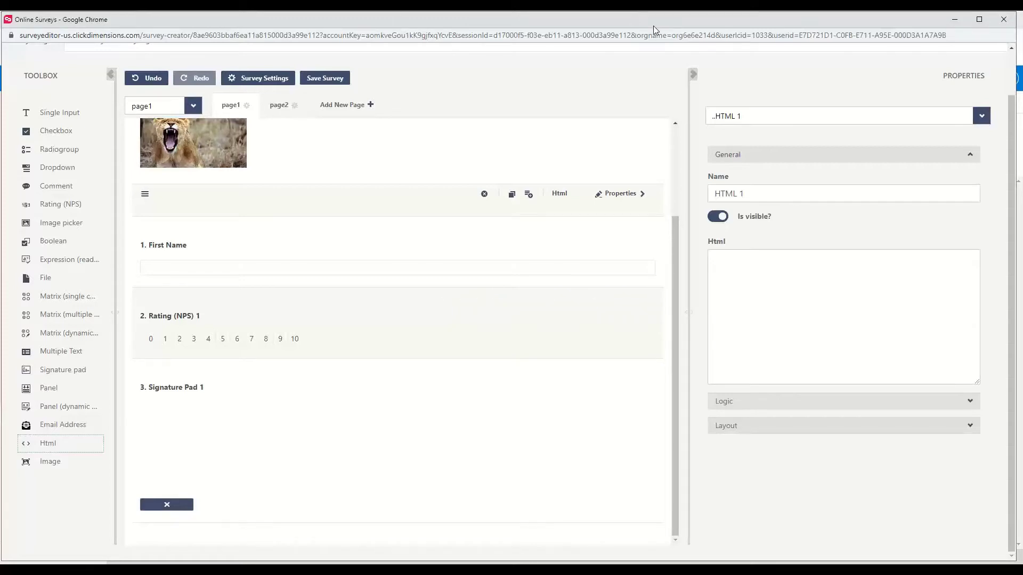
{"action": "left_click_drag", "start_coordinate": [652, 25], "coordinate": [632, 37]}
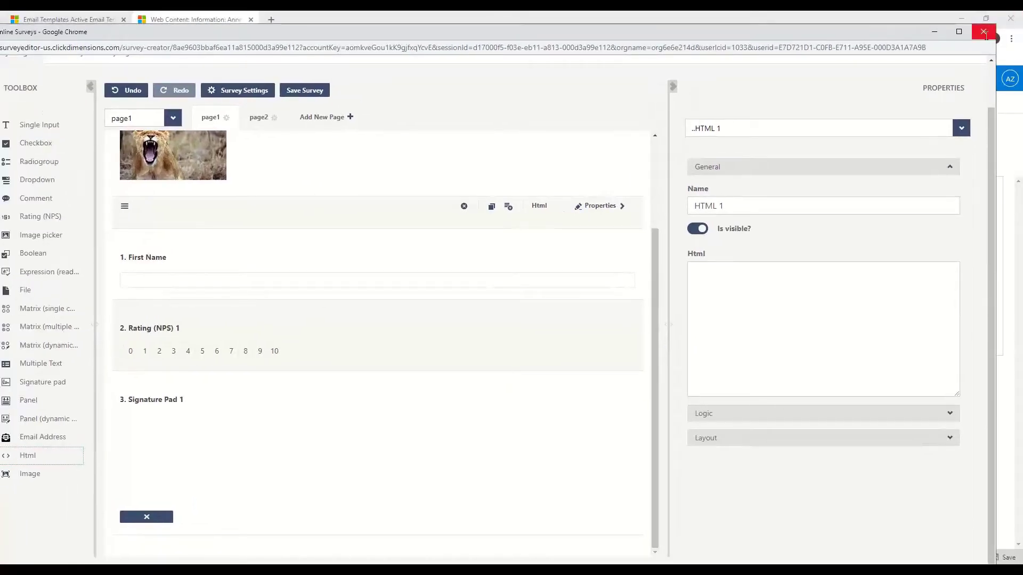
{"action": "left_click", "coordinate": [985, 33]}
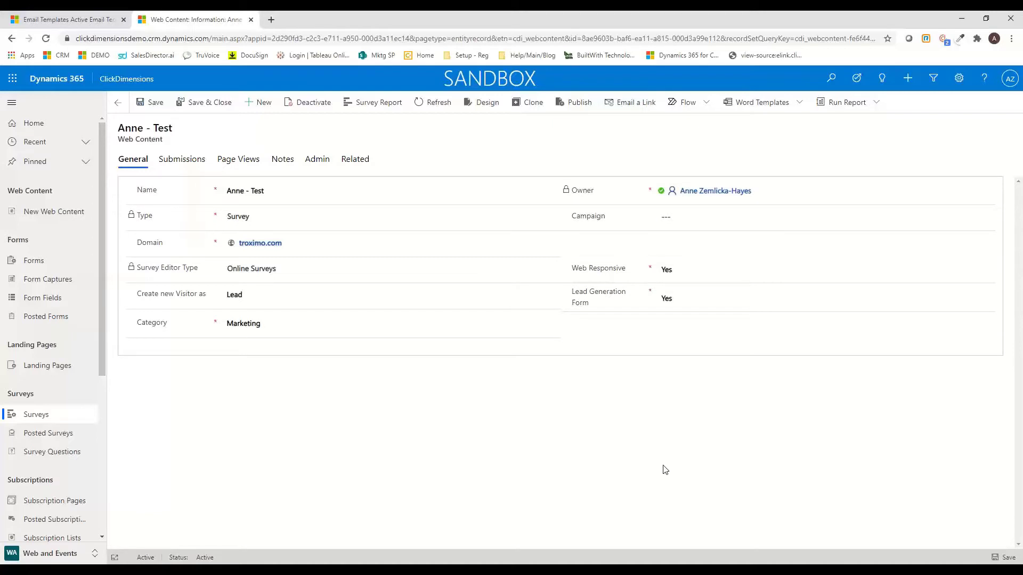
Step: Look through the Web and Events sections down to Events, and switch to the running PowerPoint slide show
{"action": "left_click_drag", "start_coordinate": [101, 329], "coordinate": [101, 363]}
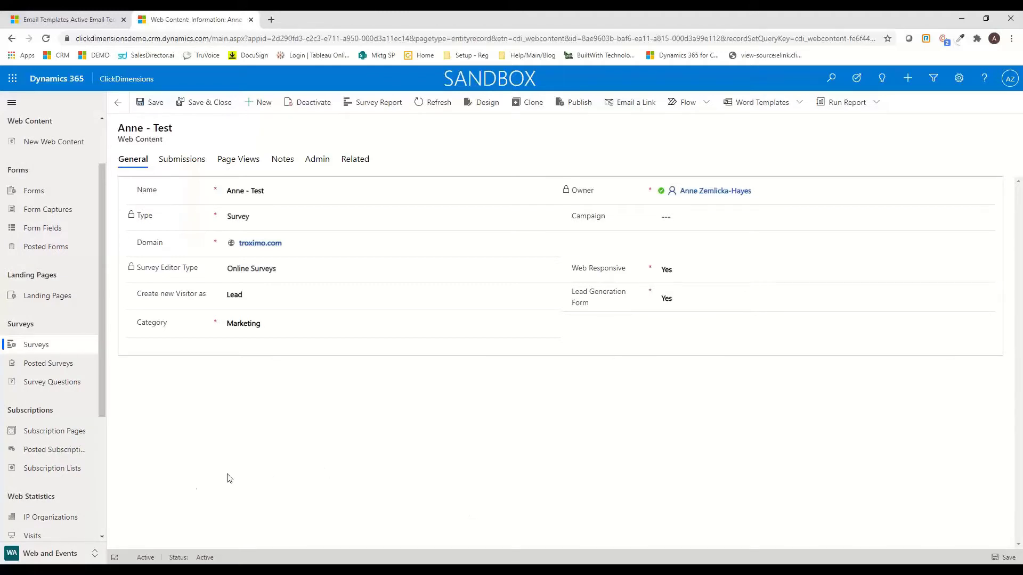
{"action": "scroll", "coordinate": [100, 447], "scroll_direction": "down", "scroll_amount": 2}
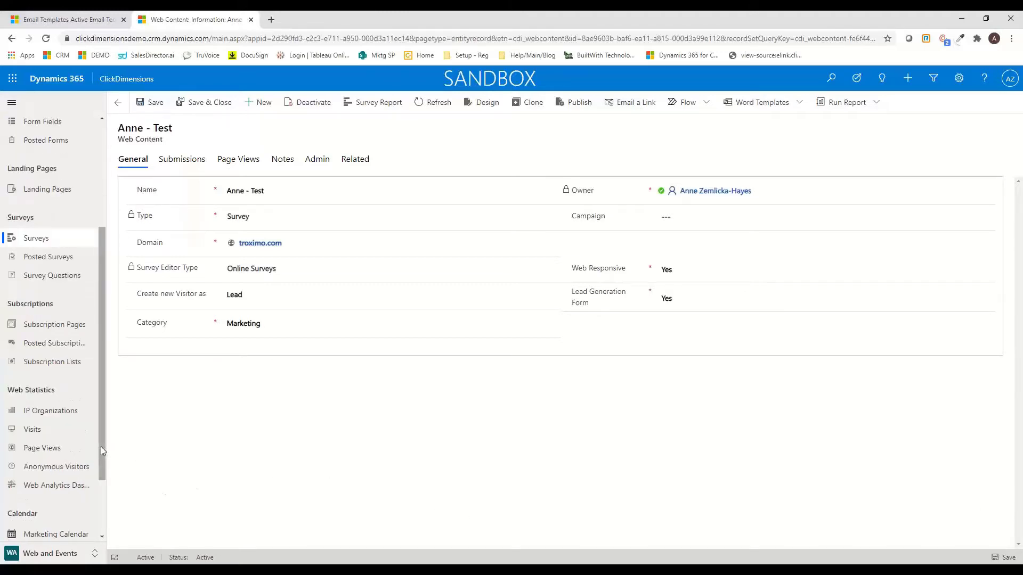
{"action": "scroll", "coordinate": [100, 447], "scroll_direction": "down", "scroll_amount": 2}
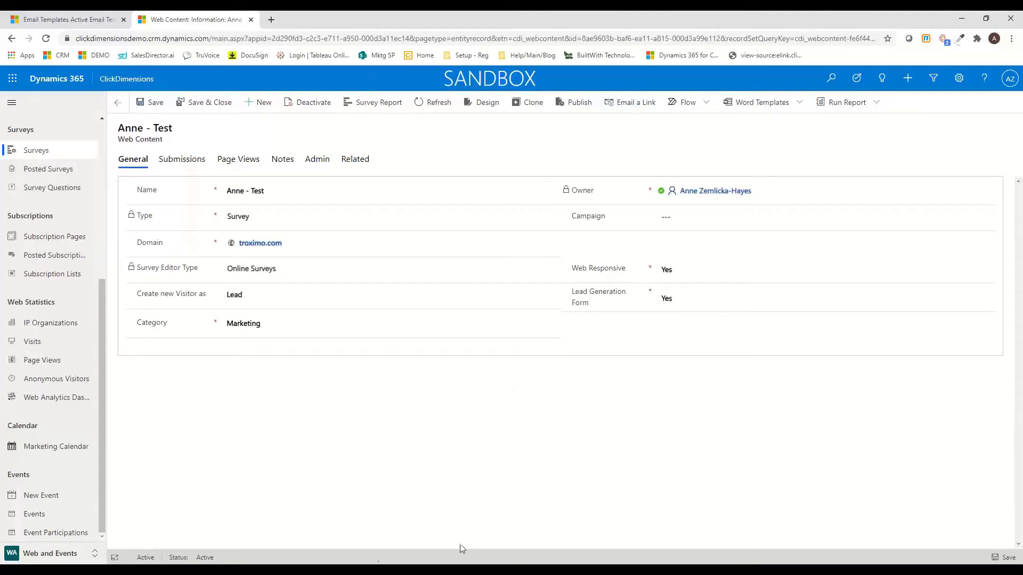
{"action": "left_click", "coordinate": [352, 569]}
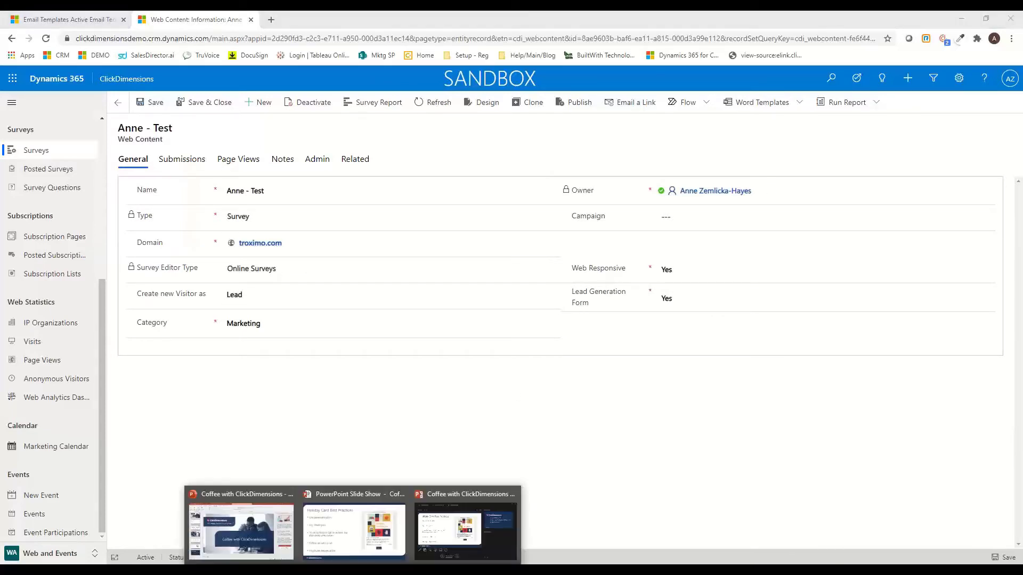
{"action": "left_click", "coordinate": [358, 519]}
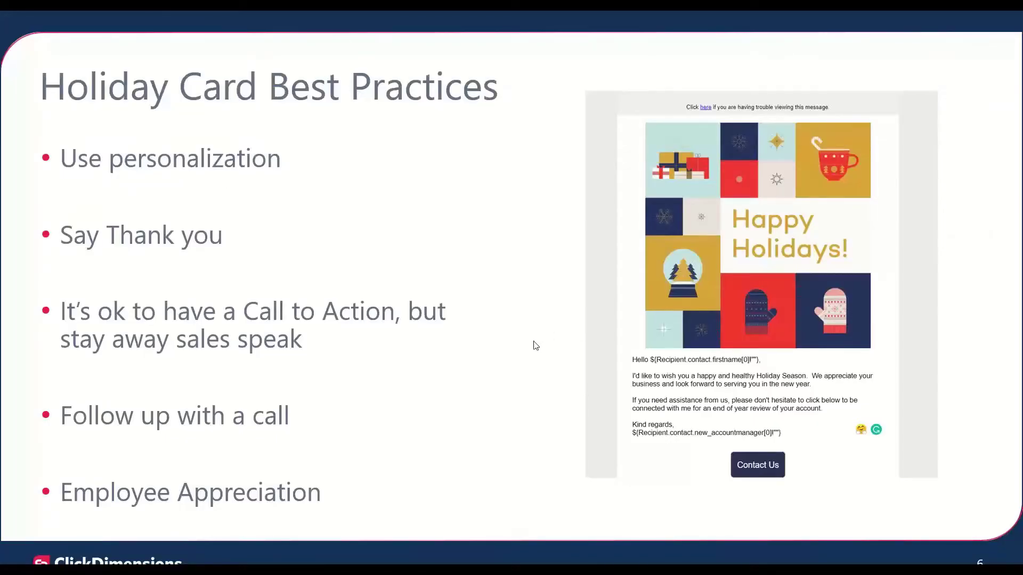